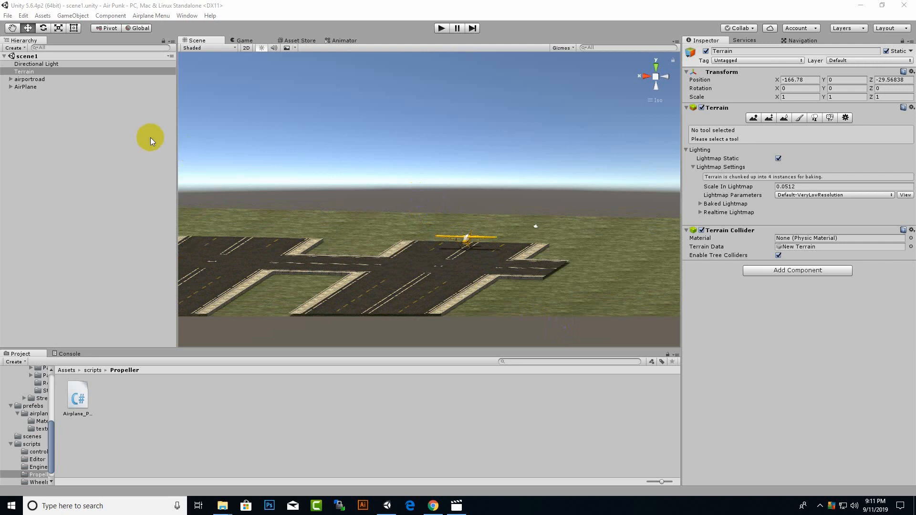
# Step: Expand AirPlane, Graphics and airpunk in the scene hierarchy and select the prepeller object
pyautogui.click(26, 87)
pyautogui.click(11, 87)
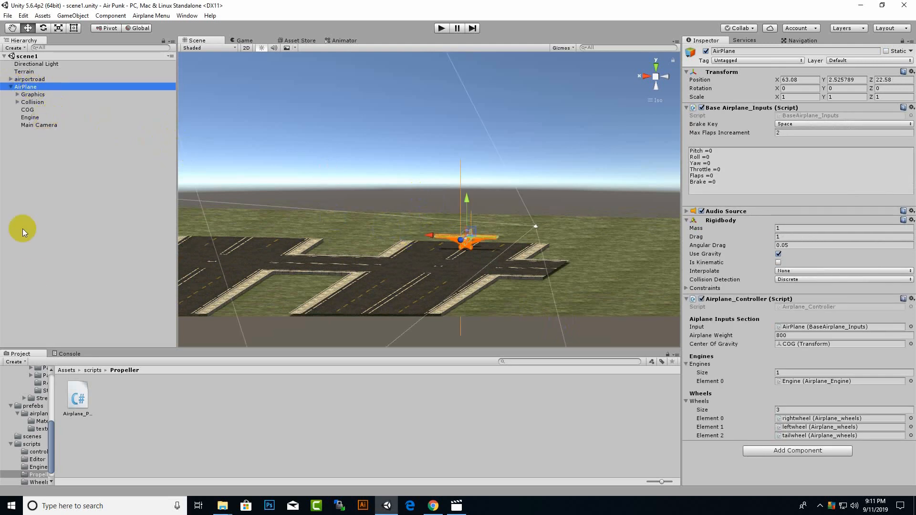
pyautogui.scroll(5, 492, 253)
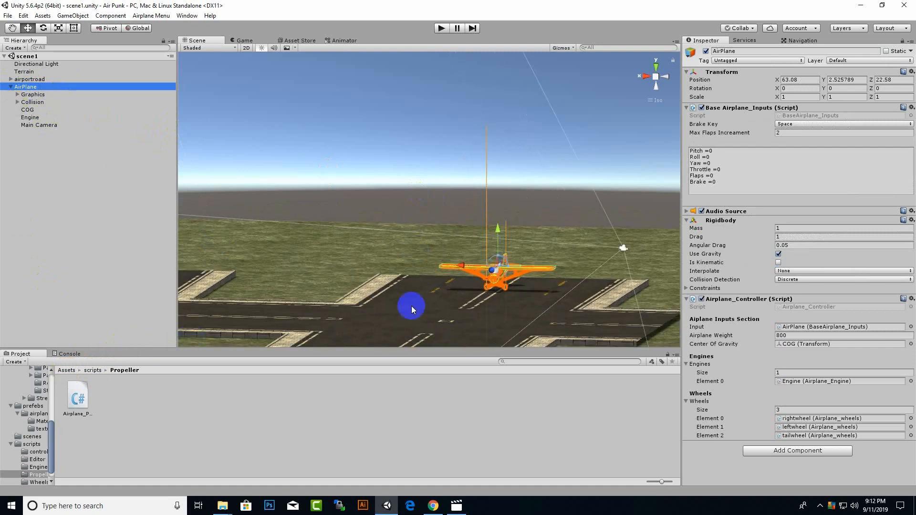
pyautogui.scroll(3, 409, 307)
pyautogui.click(37, 103)
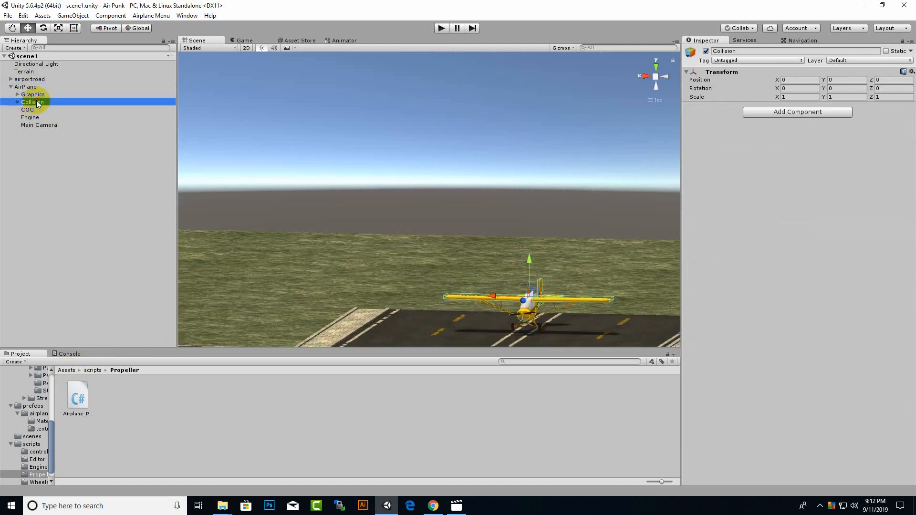
pyautogui.click(17, 94)
pyautogui.click(25, 103)
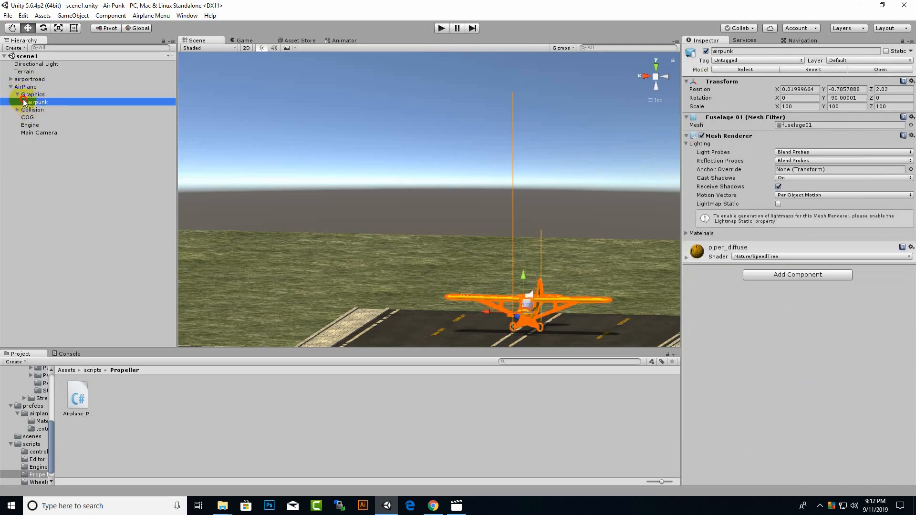
pyautogui.click(49, 111)
# Step: Duplicate prepeller and move the copy away from the airplane to the grass beside the runway, at about Z -0.1261
pyautogui.scroll(-5, 591, 253)
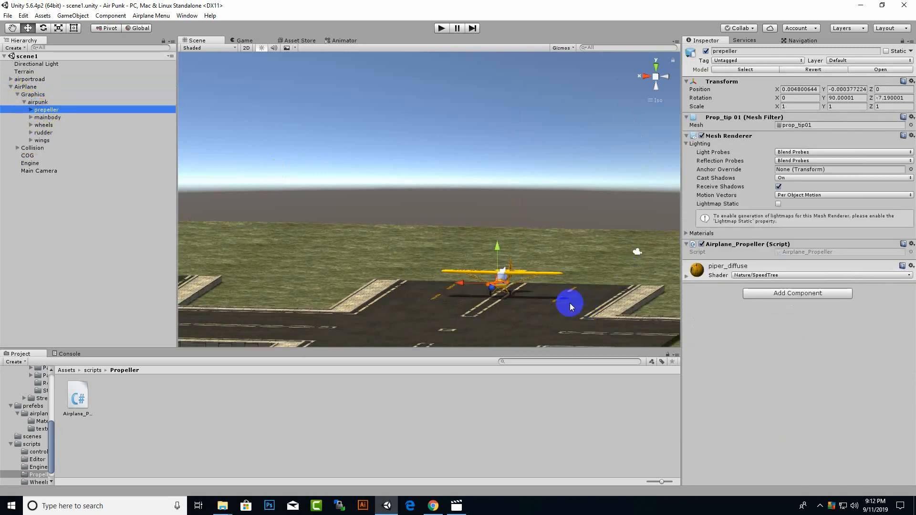
pyautogui.moveTo(570, 303); pyautogui.dragTo(565, 239, button='middle')
pyautogui.scroll(10, 504, 261)
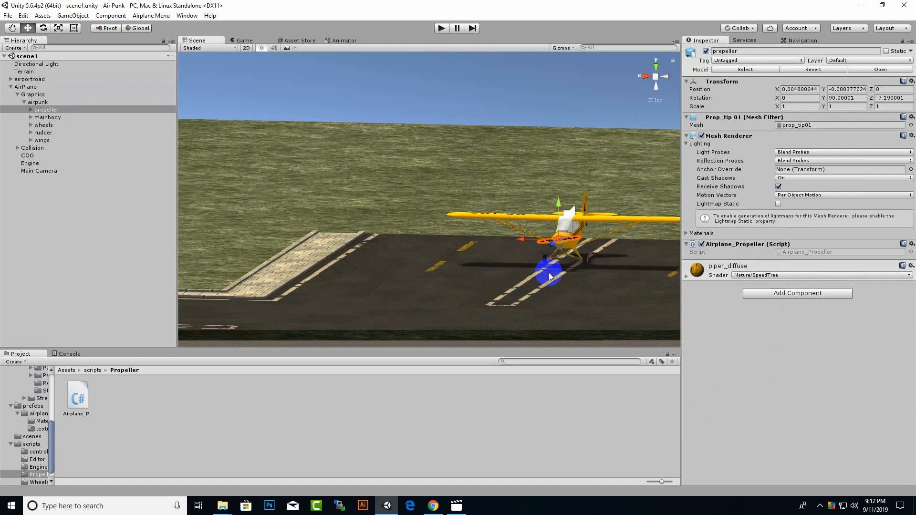
pyautogui.hotkey('ctrl', 'd')
pyautogui.moveTo(519, 250); pyautogui.dragTo(236, 276)
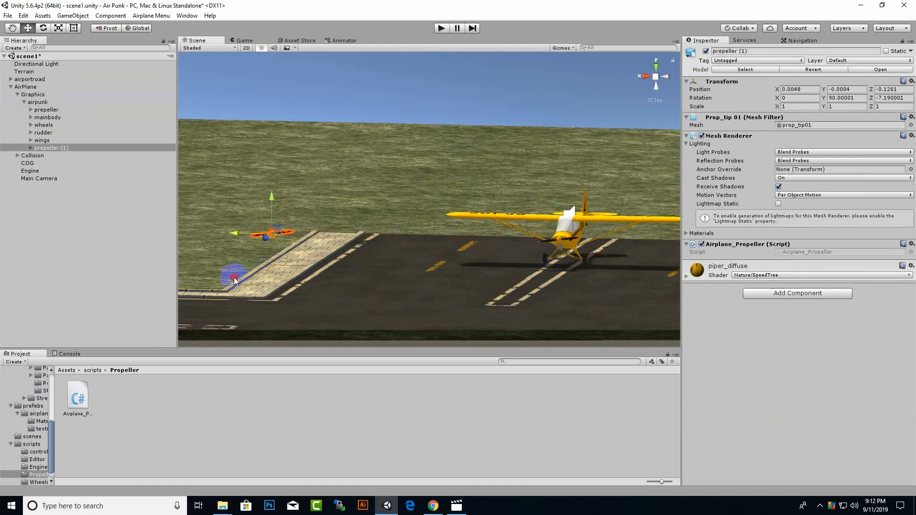
# Step: Add a Camera as a child of prepeller (1) and deactivate the Main Camera
pyautogui.moveTo(426, 268); pyautogui.dragTo(538, 215, button='middle')
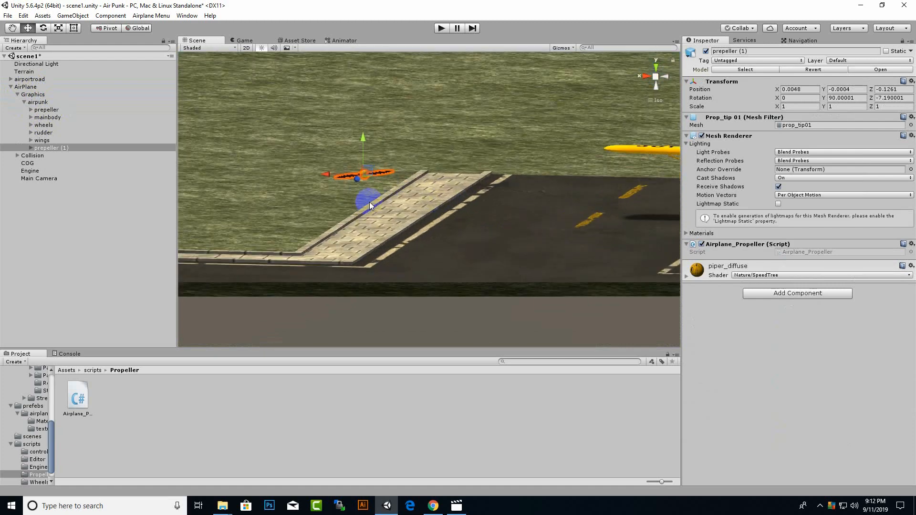
pyautogui.scroll(5, 371, 207)
pyautogui.moveTo(371, 207); pyautogui.dragTo(545, 195, button='middle')
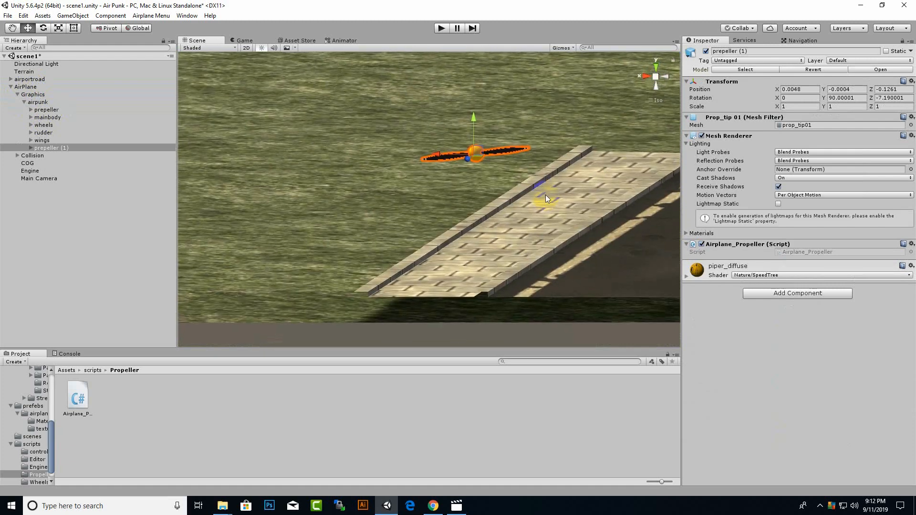
pyautogui.scroll(3, 518, 170)
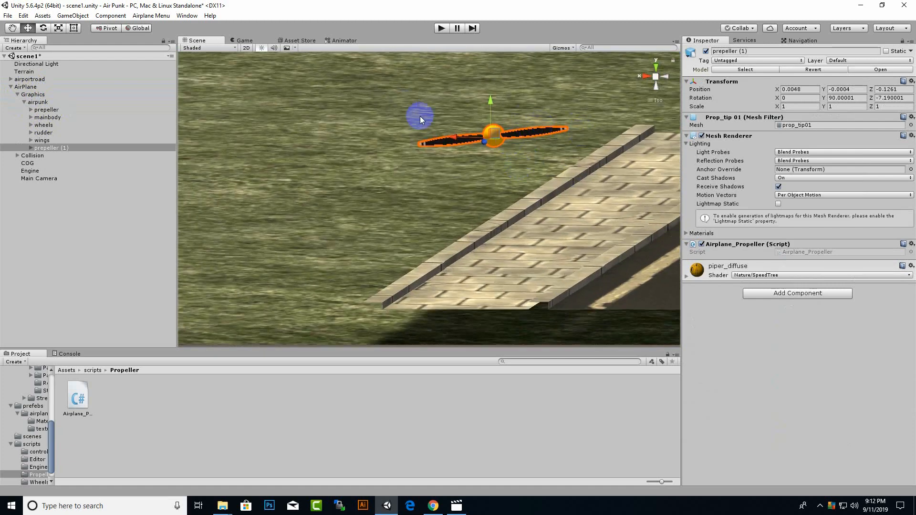
pyautogui.moveTo(305, 94); pyautogui.dragTo(279, 130, button='middle')
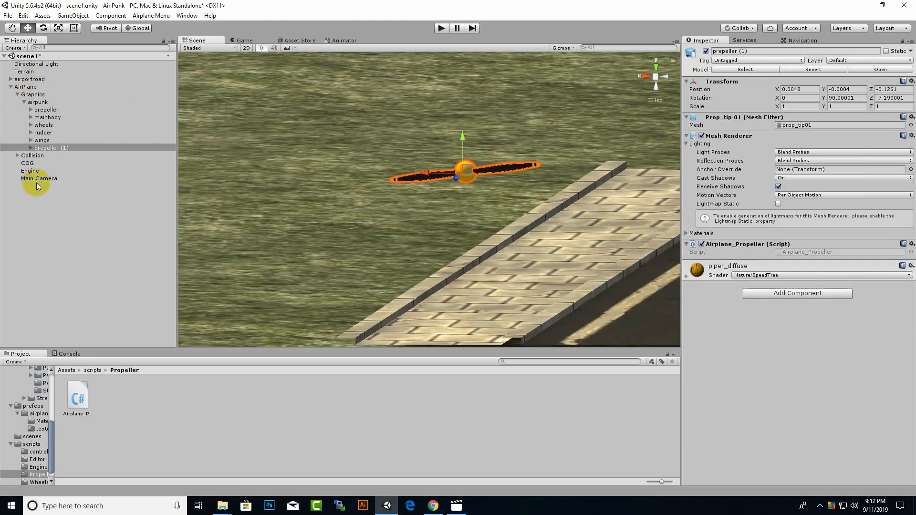
pyautogui.rightClick(52, 148)
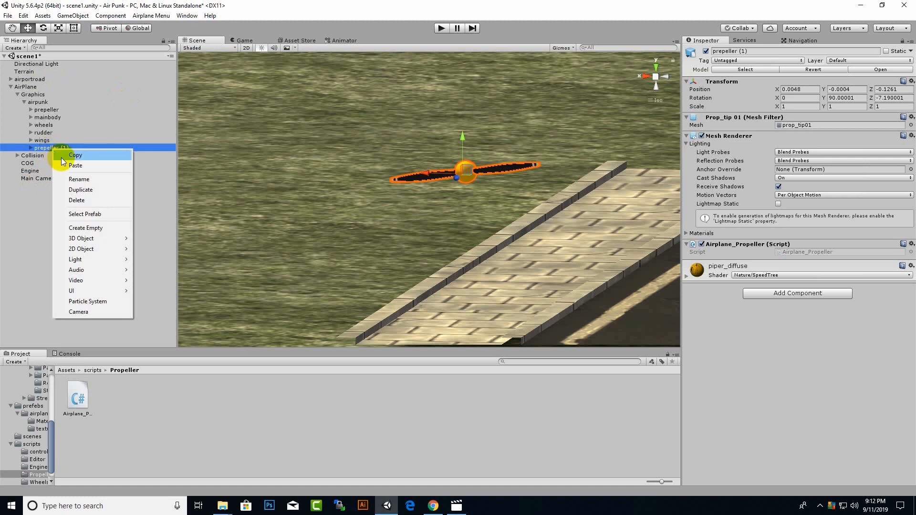
pyautogui.click(109, 312)
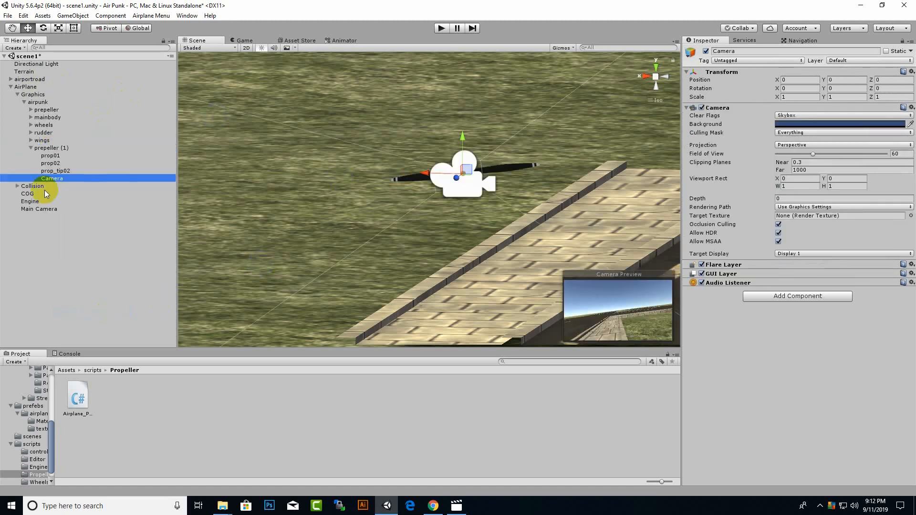
pyautogui.click(40, 209)
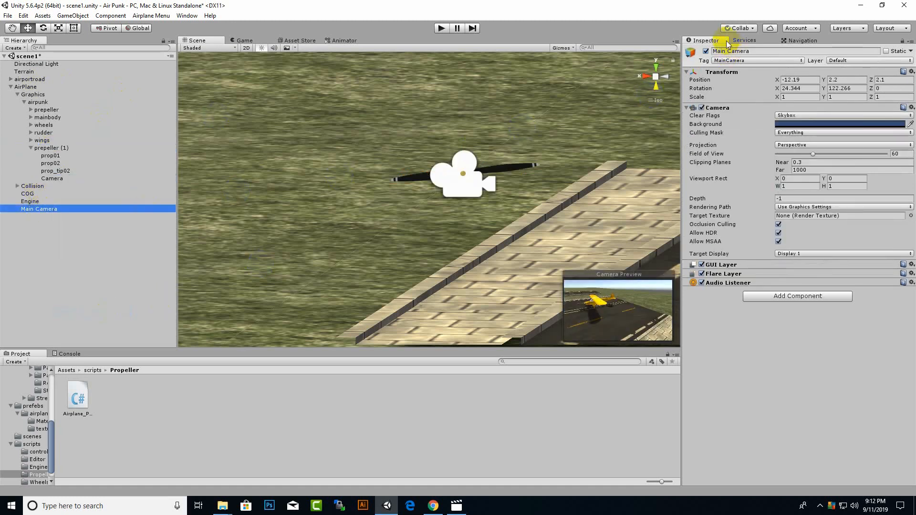
pyautogui.click(706, 51)
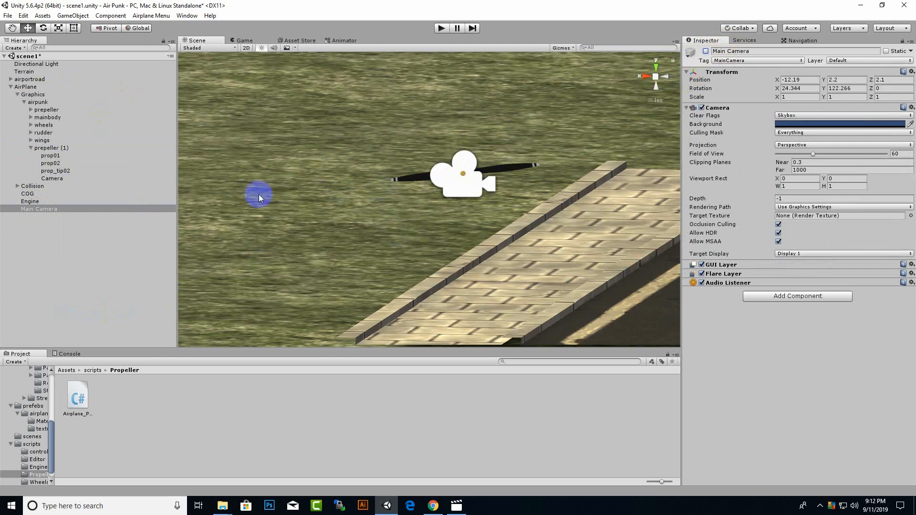
# Step: Move the new Camera along its Z axis to about -0.01654 and check its framing of the propeller in the Game view
pyautogui.click(53, 178)
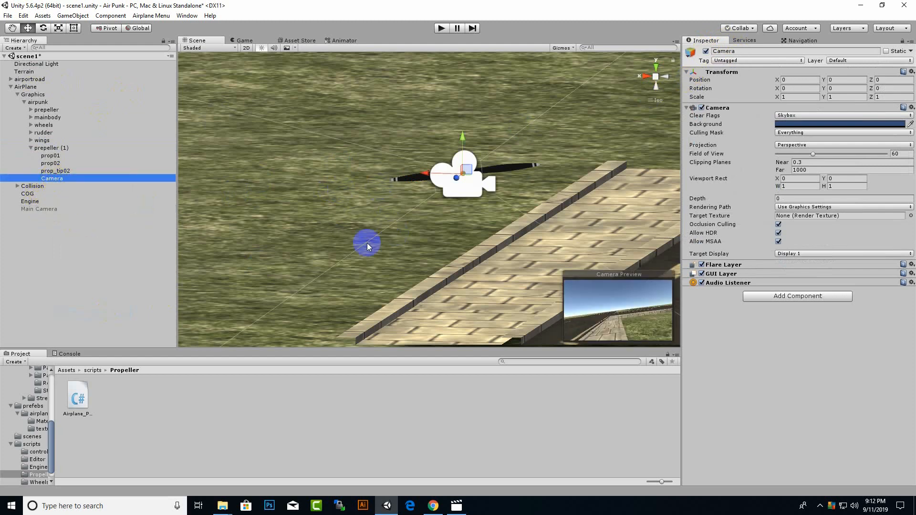
pyautogui.keyDown('alt'); pyautogui.moveTo(511, 170); pyautogui.dragTo(320, 254); pyautogui.keyUp('alt')
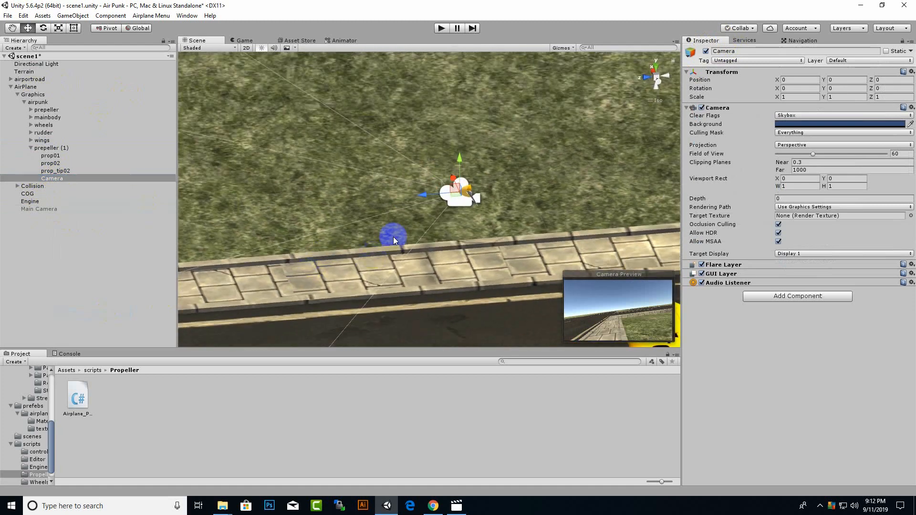
pyautogui.moveTo(427, 199); pyautogui.dragTo(502, 203)
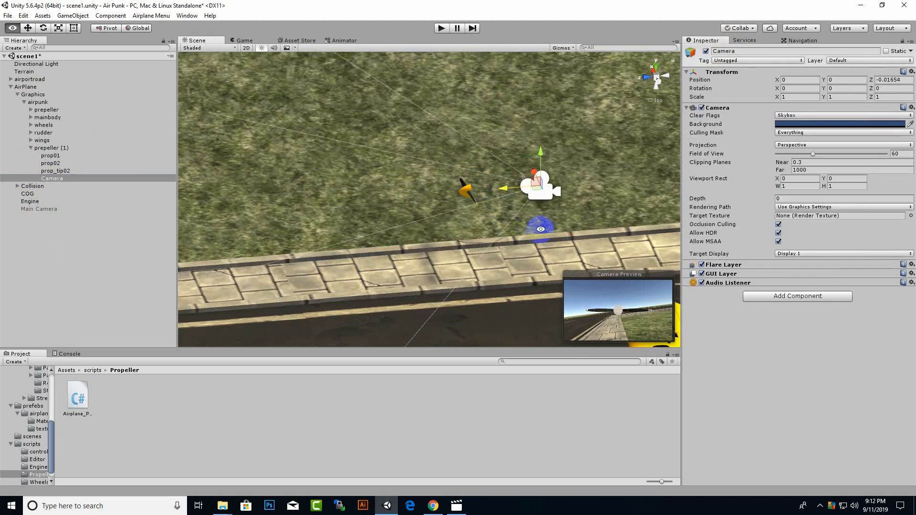
pyautogui.keyDown('alt'); pyautogui.moveTo(536, 239); pyautogui.dragTo(275, 215); pyautogui.keyUp('alt')
pyautogui.click(245, 40)
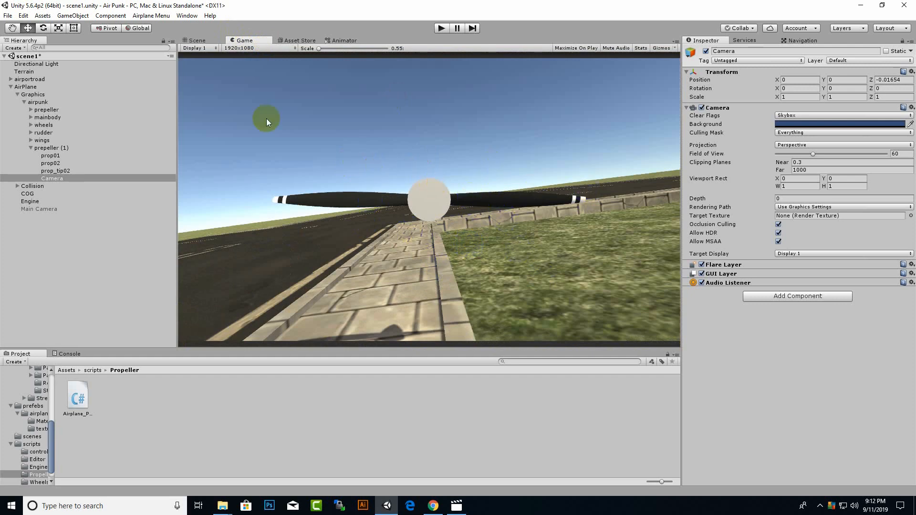
pyautogui.click(210, 41)
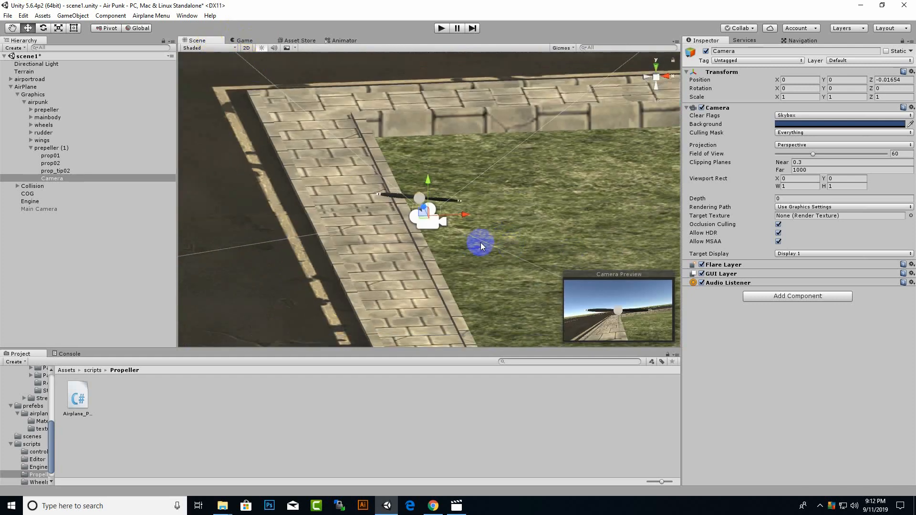
# Step: Review the propeller parts and the Camera grouped under prepeller (1)
pyautogui.click(67, 170)
pyautogui.click(55, 164)
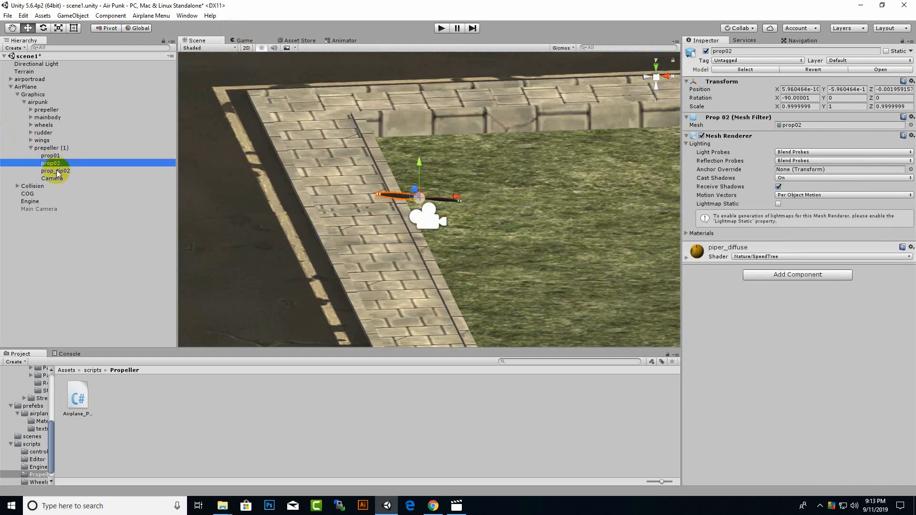
pyautogui.click(57, 170)
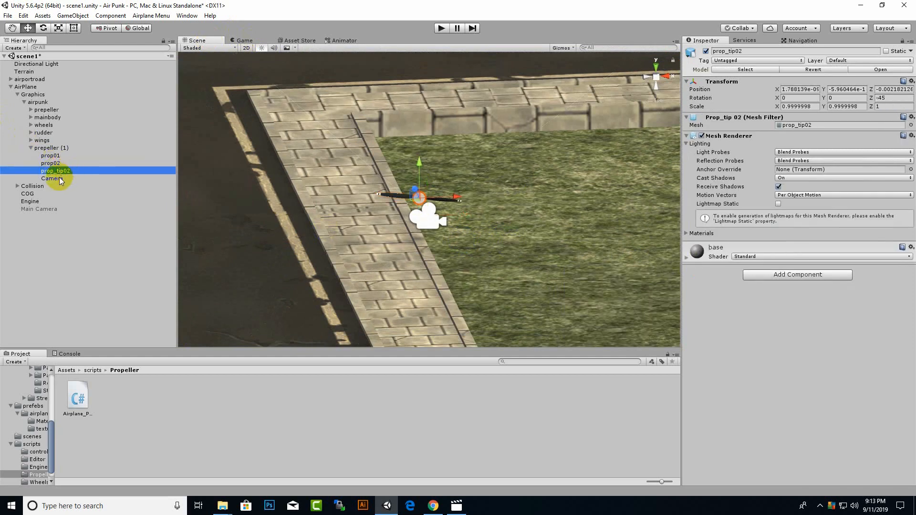
pyautogui.click(60, 179)
pyautogui.click(56, 149)
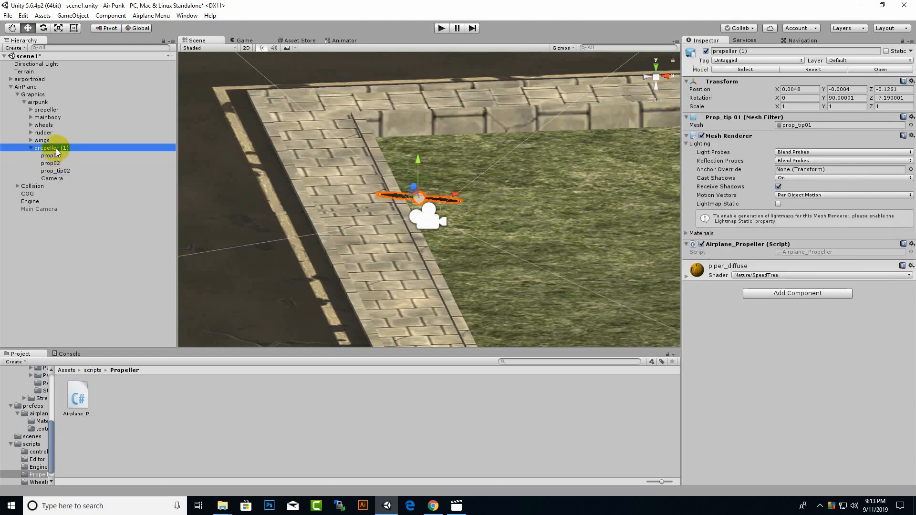
pyautogui.click(62, 179)
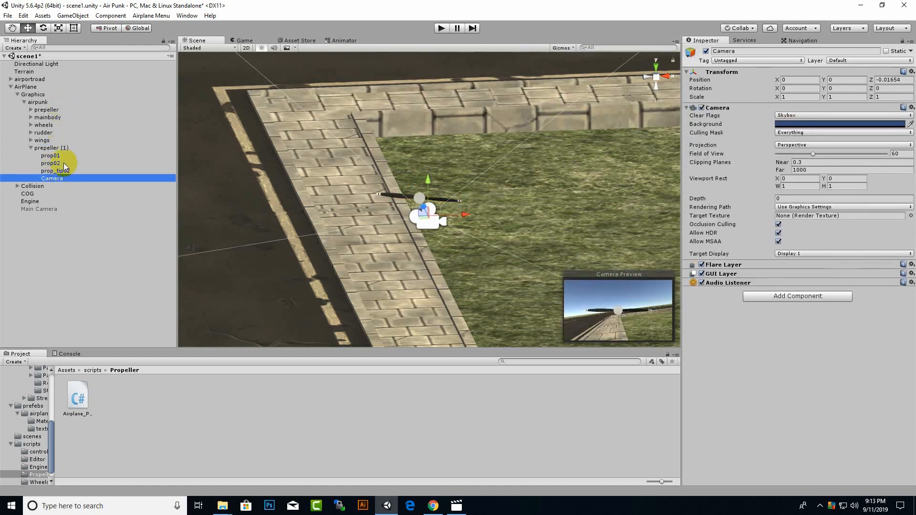
pyautogui.click(51, 148)
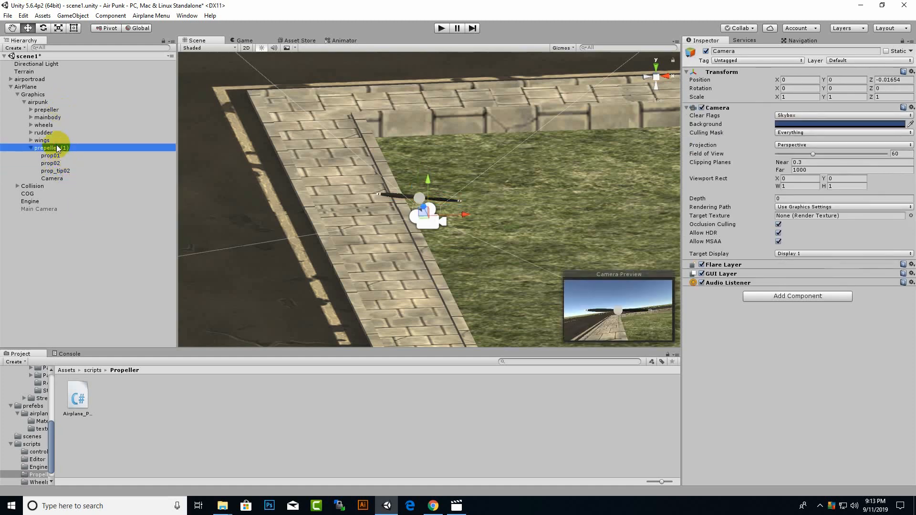
# Step: Add a 3D Plane, rotate it to about -98° around X as a backdrop behind the duplicate propeller, and check the Game view
pyautogui.click(15, 47)
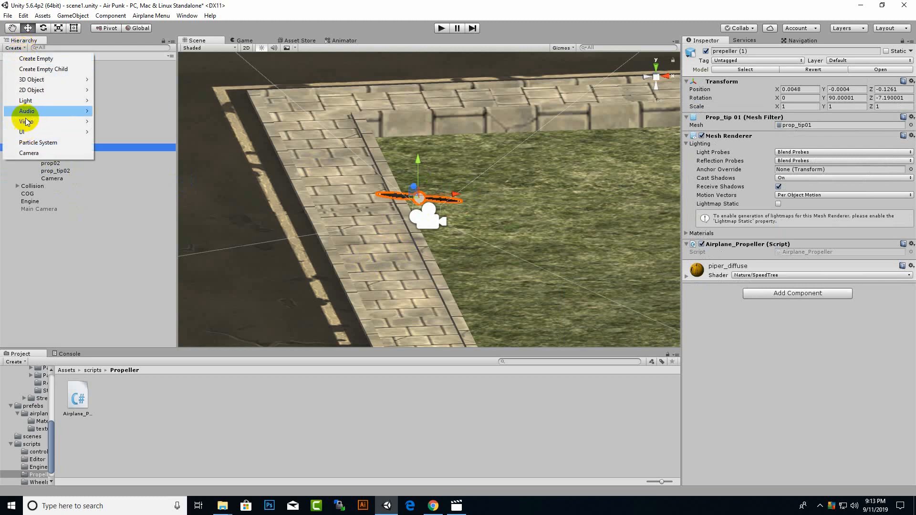
pyautogui.moveTo(31, 80)
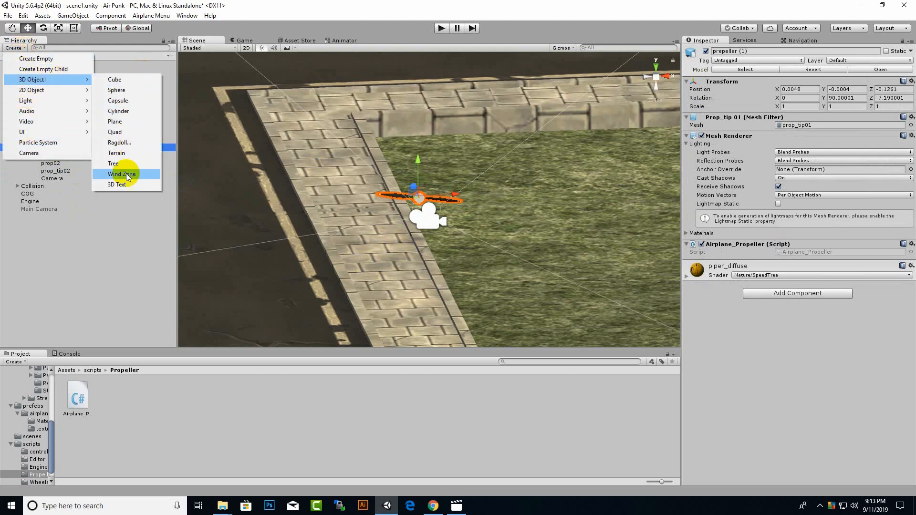
pyautogui.click(126, 124)
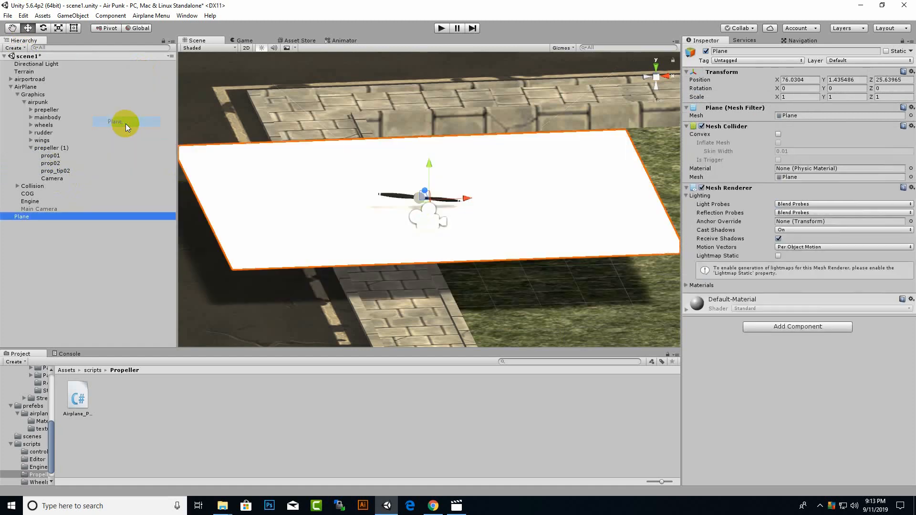
pyautogui.scroll(-3, 449, 186)
pyautogui.moveTo(449, 187); pyautogui.dragTo(405, 275, button='right')
pyautogui.click(43, 28)
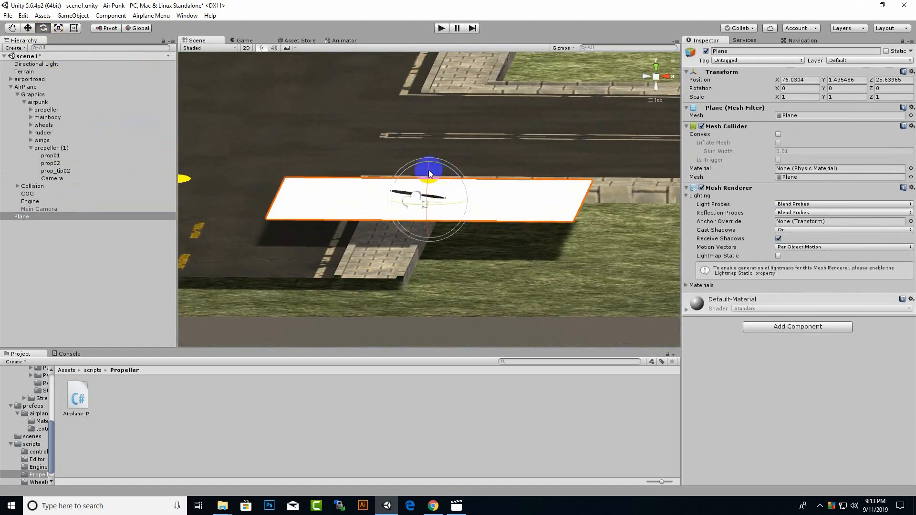
pyautogui.moveTo(429, 173); pyautogui.dragTo(419, 252)
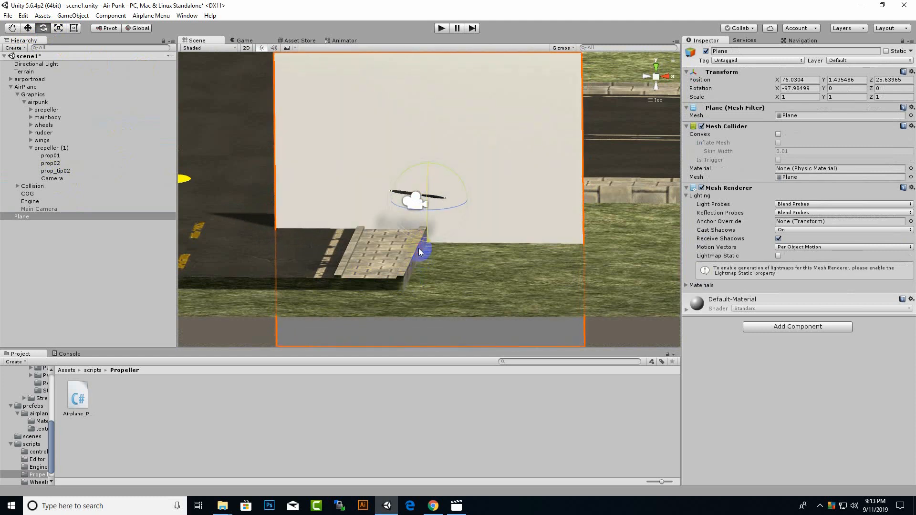
pyautogui.click(252, 41)
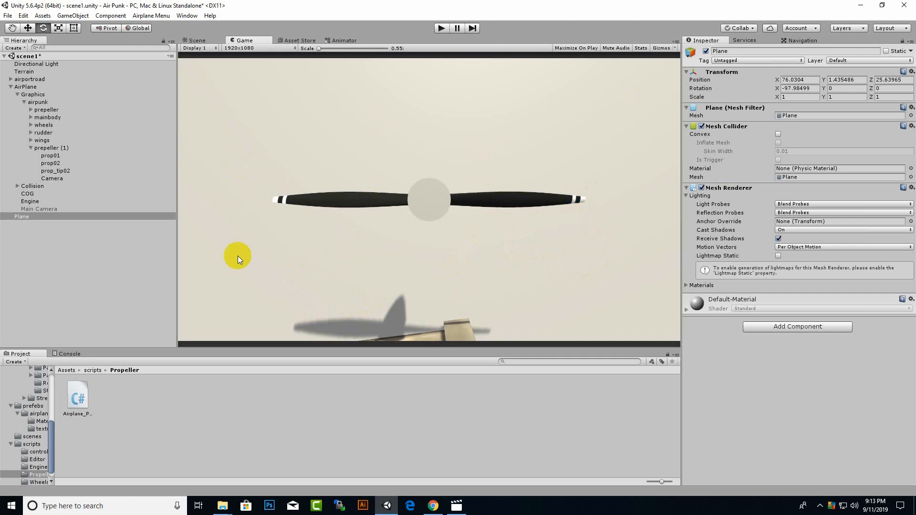
# Step: Search Windows for "snipp", start Snipping Tool, and launch Photoshop
pyautogui.click(107, 506)
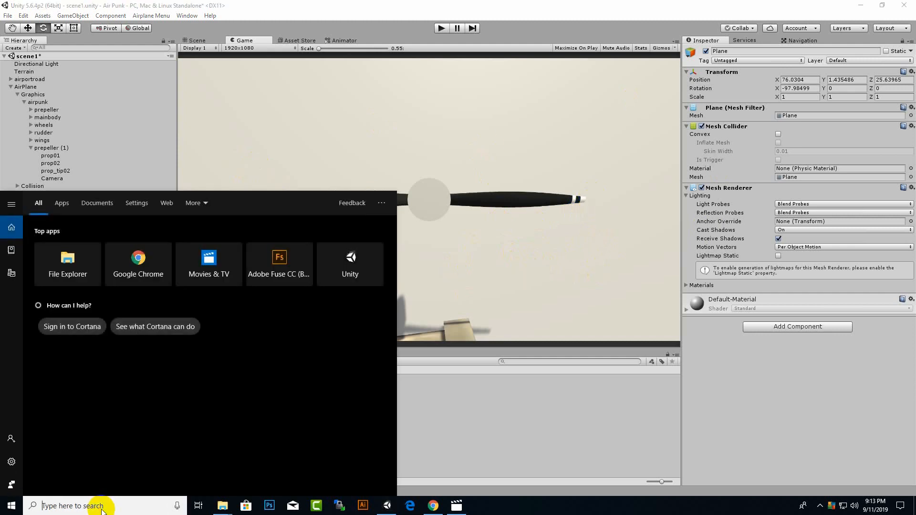
pyautogui.write('snipp')
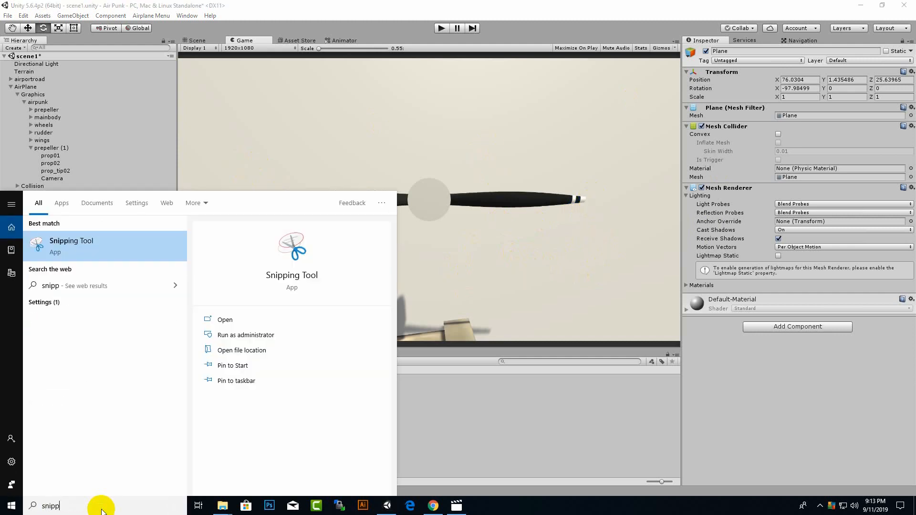
pyautogui.click(57, 241)
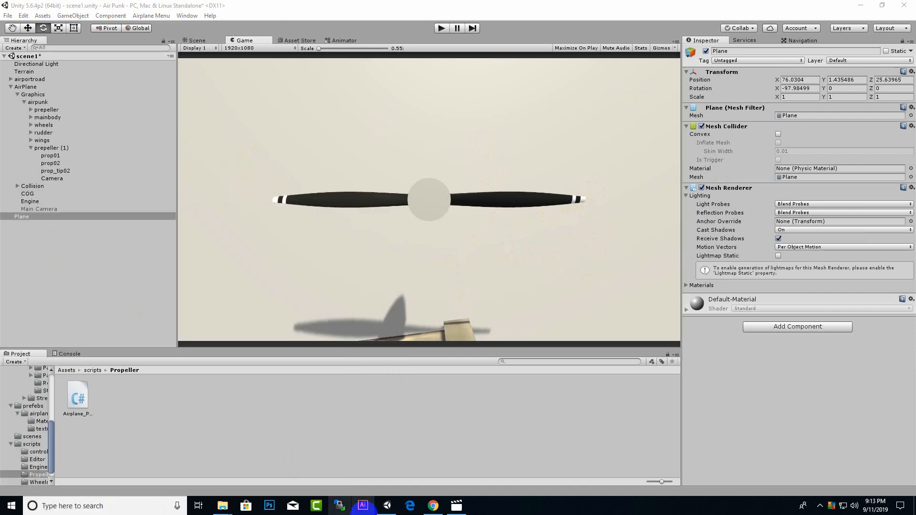
pyautogui.click(271, 506)
# Step: Return to Unity's Game view and capture a rectangular snip around the propeller, leaving out the shadow and airplane part below it
pyautogui.click(628, 214)
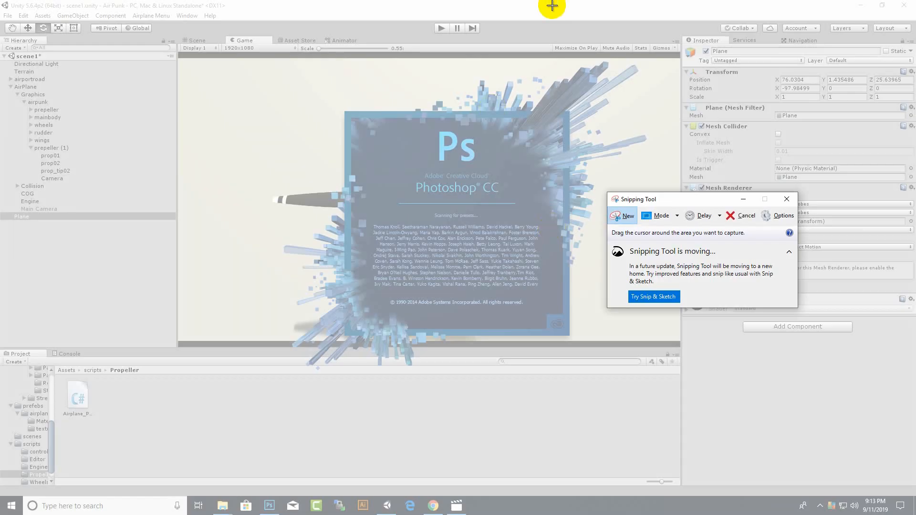
pyautogui.click(625, 215)
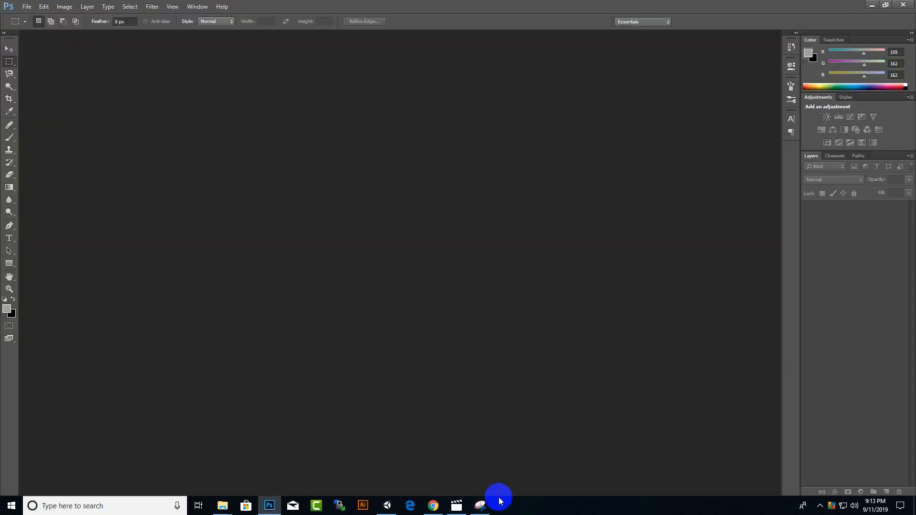
pyautogui.click(387, 506)
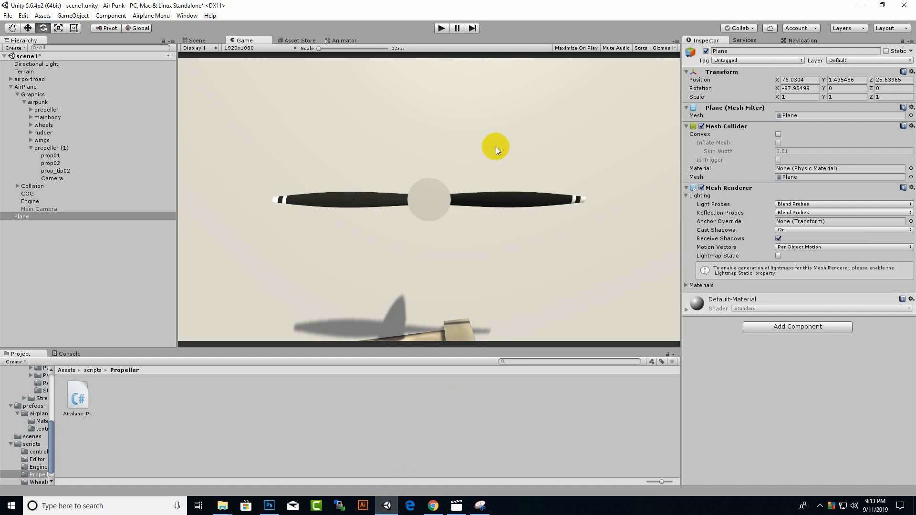
pyautogui.click(480, 508)
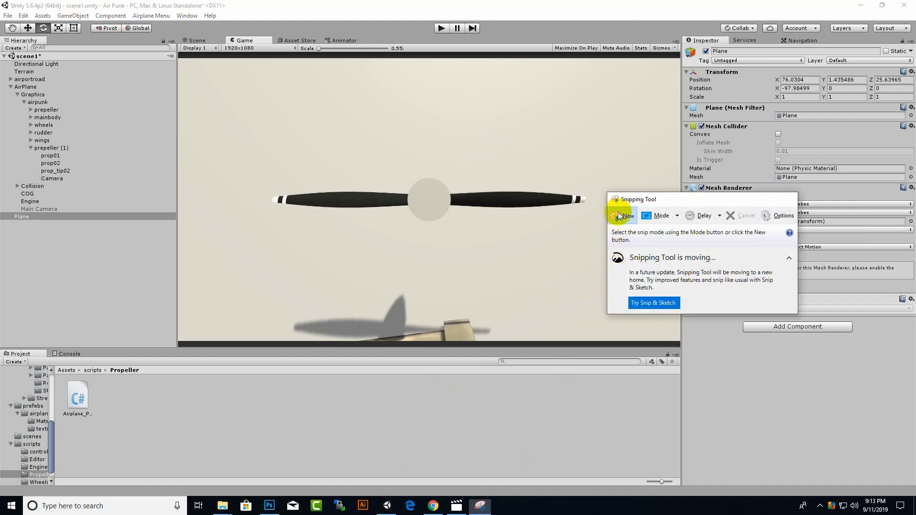
pyautogui.click(617, 213)
pyautogui.moveTo(661, 112); pyautogui.dragTo(206, 291)
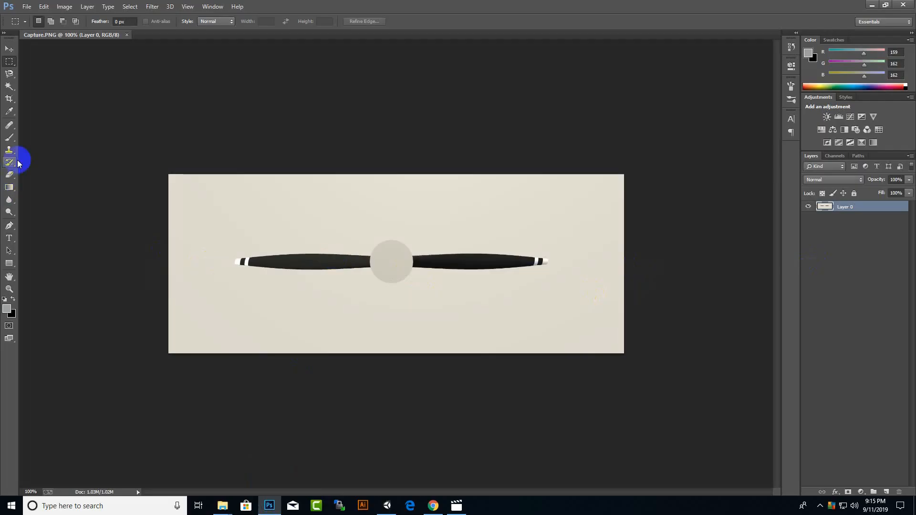
# Step: Crop Capture.PNG in Photoshop to about 7.2 in wide near the blade tips, extending the canvas above and below the propeller
pyautogui.click(9, 99)
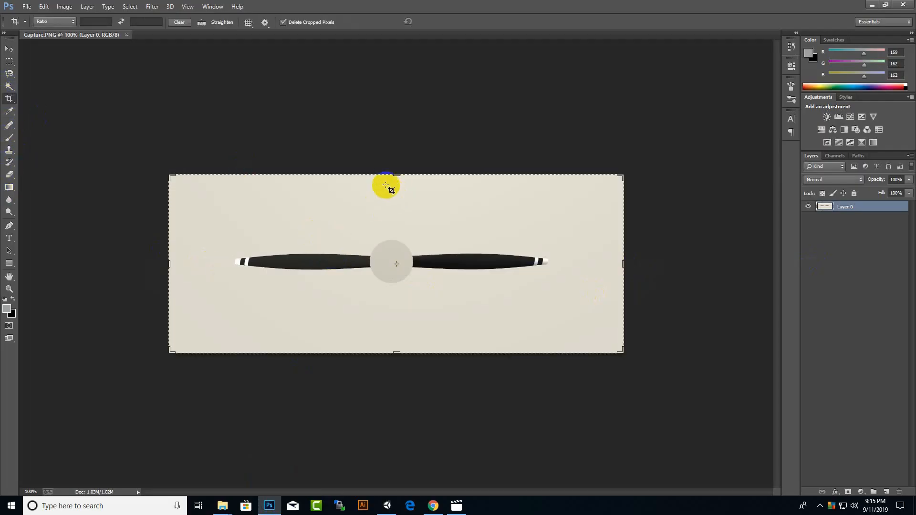
pyautogui.moveTo(396, 174); pyautogui.dragTo(395, 149)
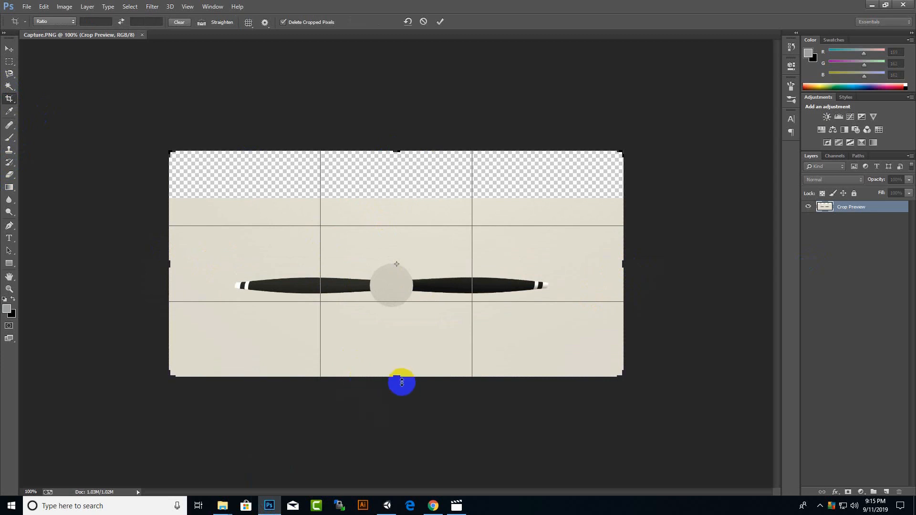
pyautogui.moveTo(401, 381); pyautogui.dragTo(398, 412)
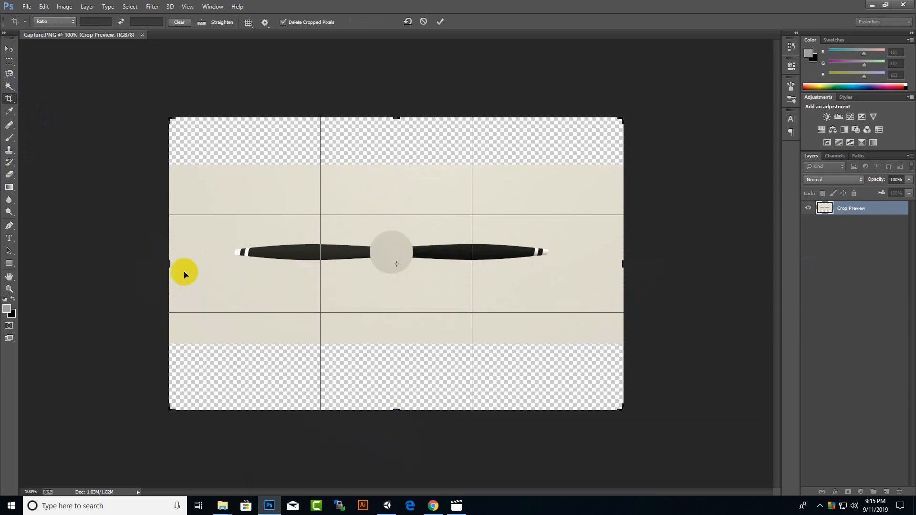
pyautogui.moveTo(169, 264); pyautogui.dragTo(204, 267)
pyautogui.moveTo(596, 264); pyautogui.dragTo(563, 266)
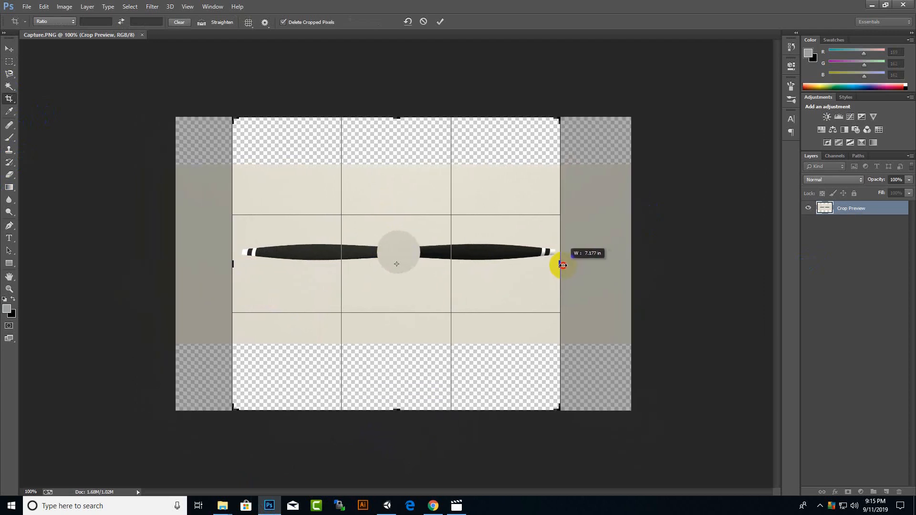
pyautogui.press('Return')
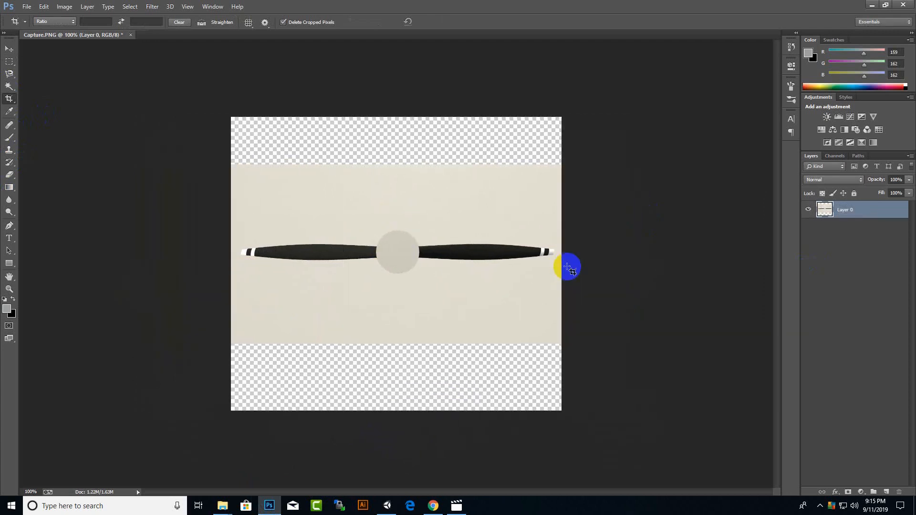
# Step: Select the cream background around the propeller with the Magic Wand at tolerance 32, delete it, and deselect
pyautogui.click(8, 50)
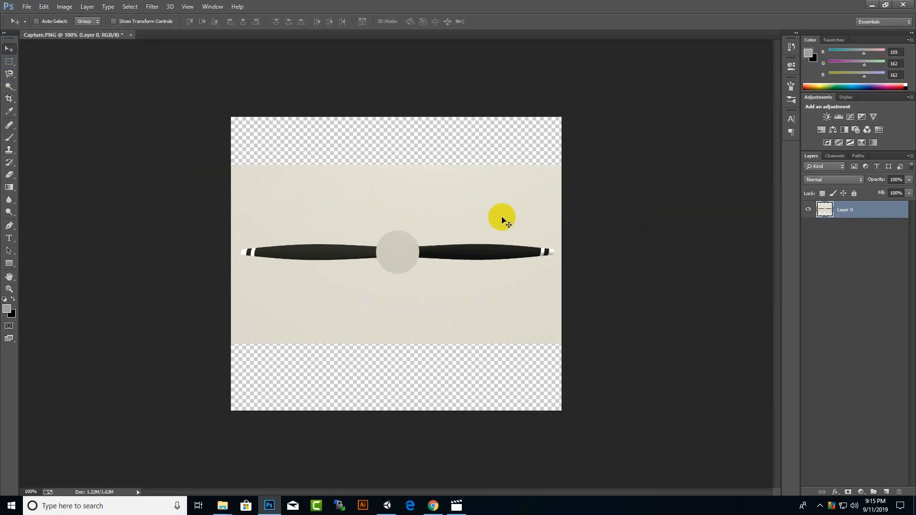
pyautogui.click(9, 87)
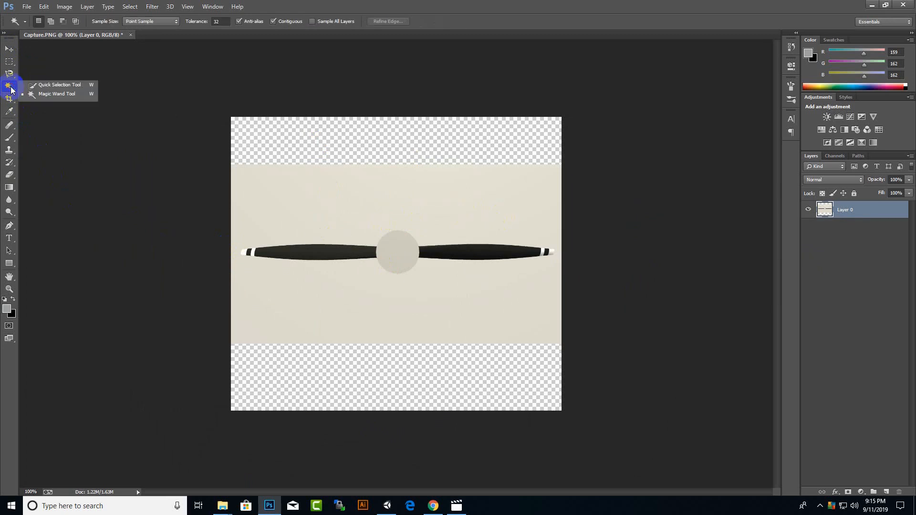
pyautogui.click(51, 96)
pyautogui.click(412, 203)
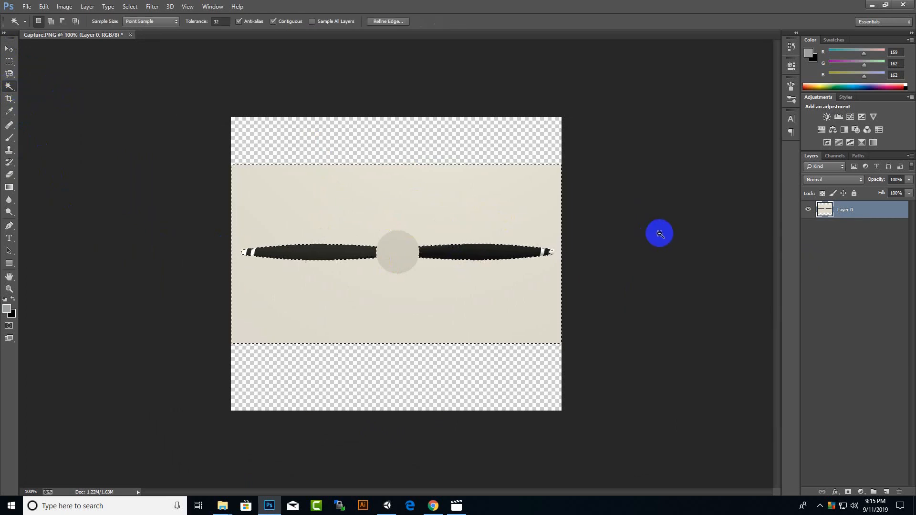
pyautogui.press('Delete')
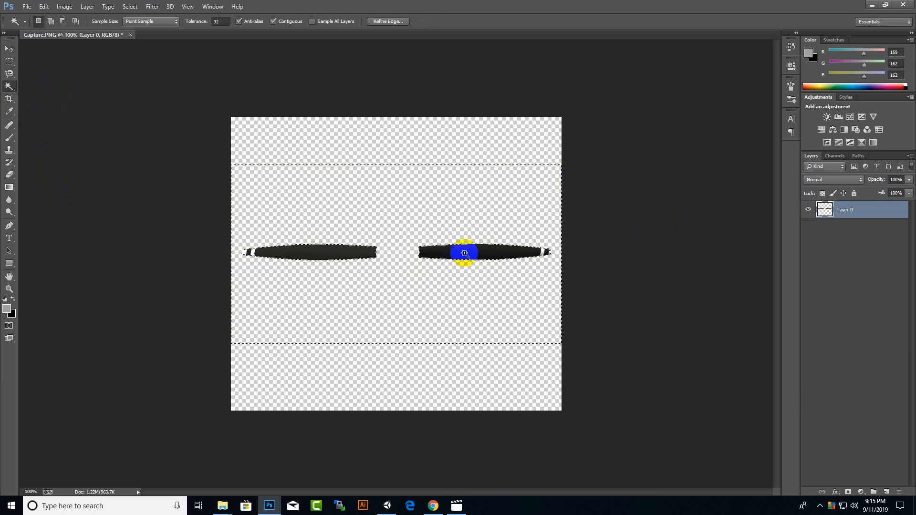
pyautogui.hotkey('ctrl', 'd')
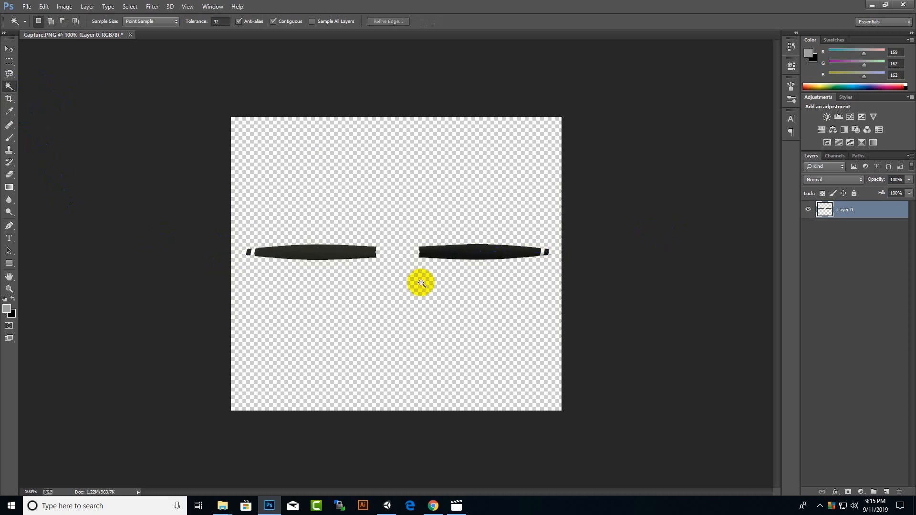
# Step: Examine the cut-out edges and white tips of both propeller blades up close
pyautogui.keyDown('alt'); pyautogui.scroll(5, 442, 240); pyautogui.keyUp('alt')
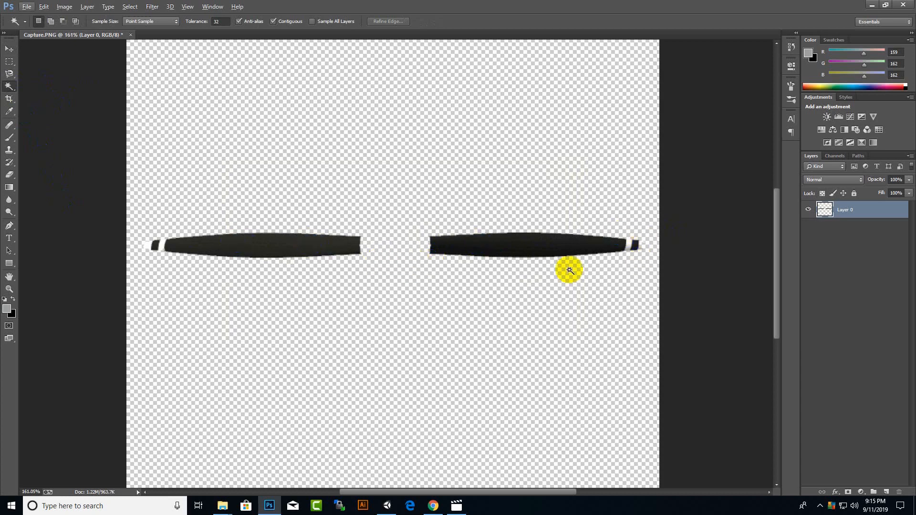
pyautogui.press('alt')
pyautogui.keyDown('alt'); pyautogui.scroll(3, 652, 252); pyautogui.keyUp('alt')
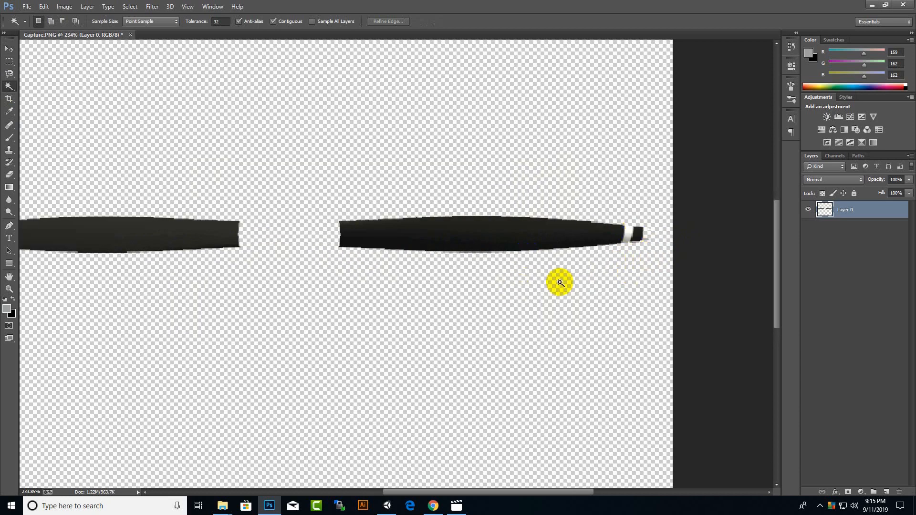
pyautogui.keyDown('alt'); pyautogui.scroll(5, 642, 255); pyautogui.keyUp('alt')
pyautogui.keyDown('alt'); pyautogui.scroll(1, 642, 256); pyautogui.keyUp('alt')
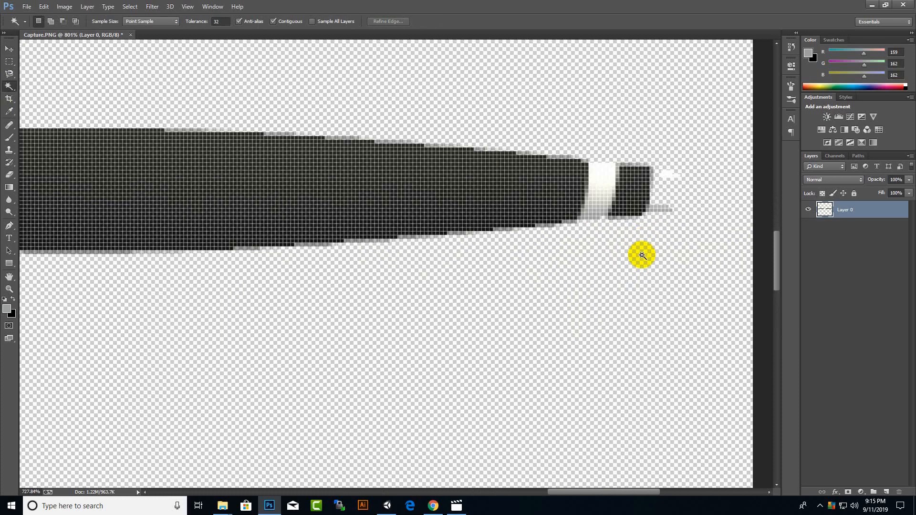
pyautogui.keyDown('alt'); pyautogui.scroll(-6, 636, 252); pyautogui.keyUp('alt')
pyautogui.keyDown('alt'); pyautogui.scroll(3, 143, 248); pyautogui.keyUp('alt')
pyautogui.keyDown('alt'); pyautogui.scroll(8, 210, 249); pyautogui.keyUp('alt')
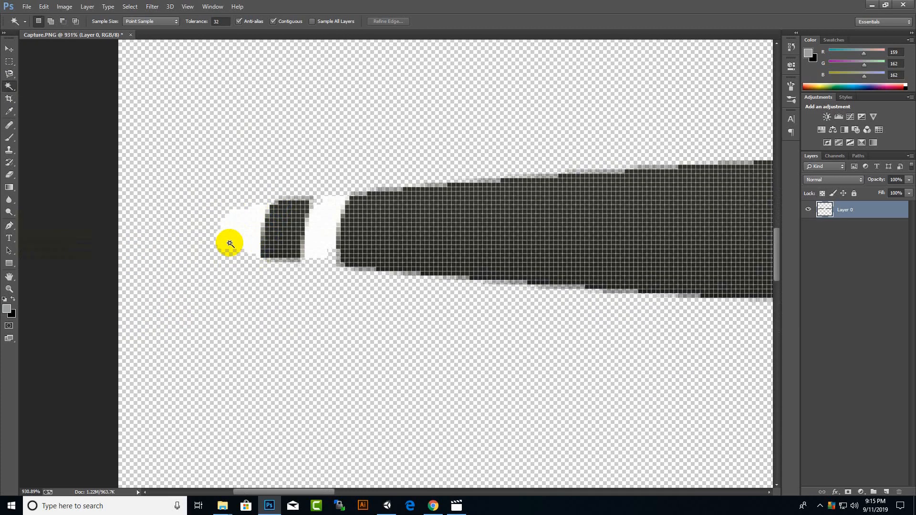
pyautogui.keyDown('alt'); pyautogui.scroll(-9, 220, 253); pyautogui.keyUp('alt')
pyautogui.keyDown('alt'); pyautogui.scroll(-3, 604, 270); pyautogui.keyUp('alt')
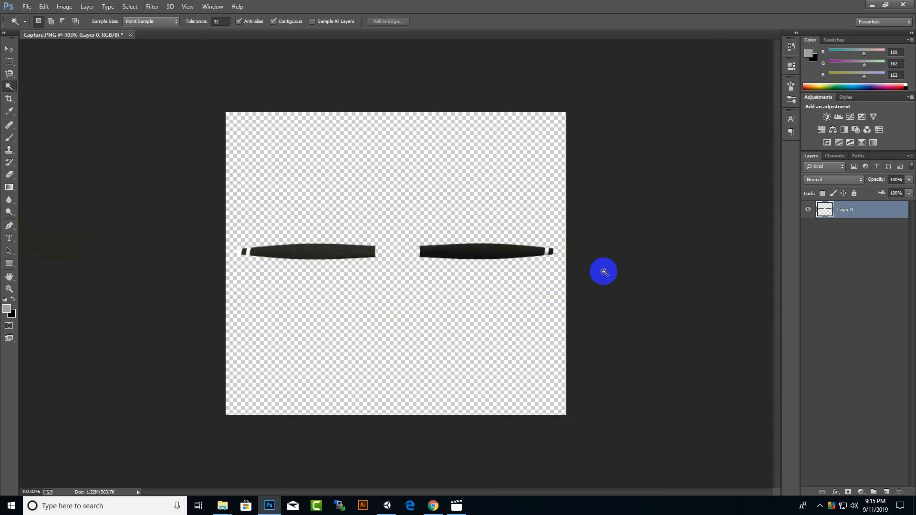
pyautogui.keyDown('alt'); pyautogui.scroll(7, 646, 242); pyautogui.keyUp('alt')
pyautogui.keyDown('alt'); pyautogui.scroll(2, 644, 251); pyautogui.keyUp('alt')
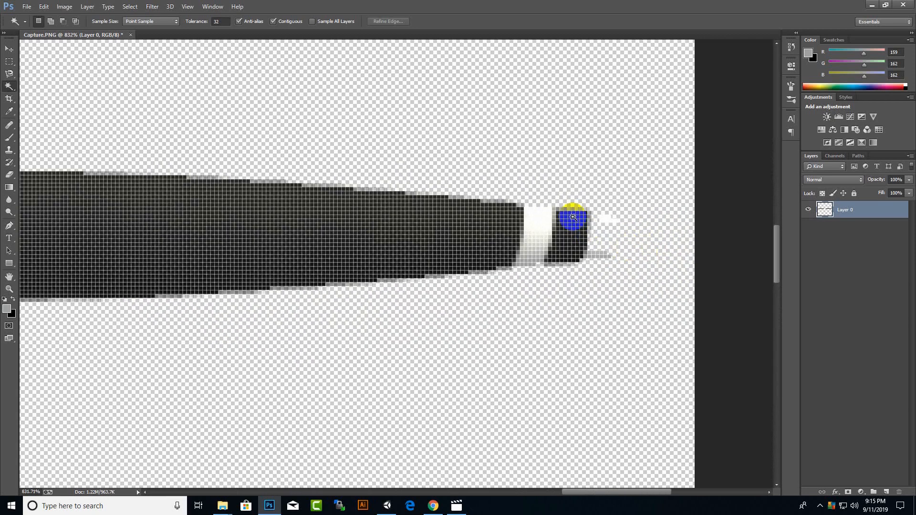
# Step: Undo the background deletion, subtract the right blade's white tip from the selection with a 15 px Quick Selection brush, delete the background again, and deselect
pyautogui.click(608, 253)
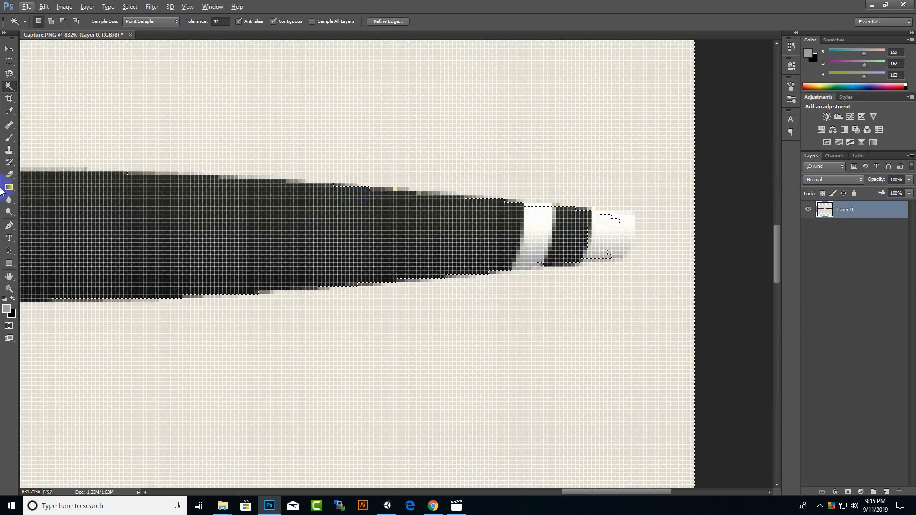
pyautogui.rightClick(8, 84)
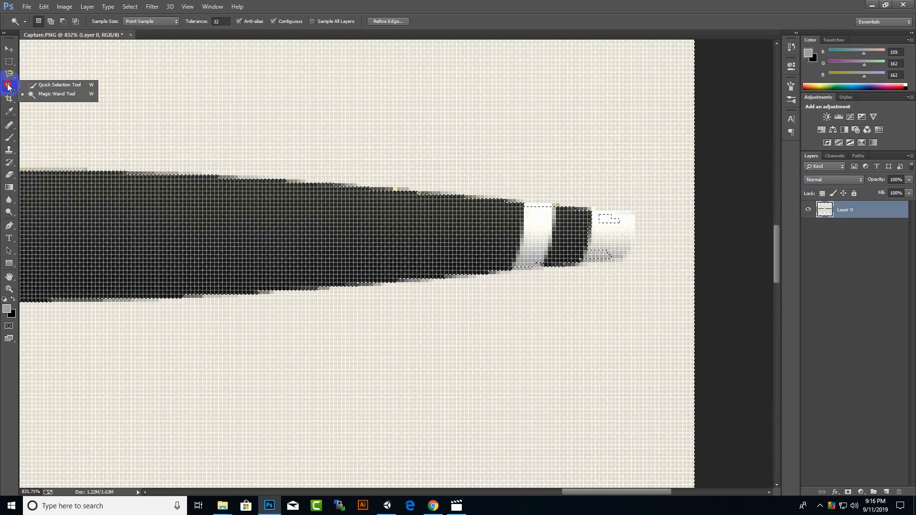
pyautogui.click(42, 81)
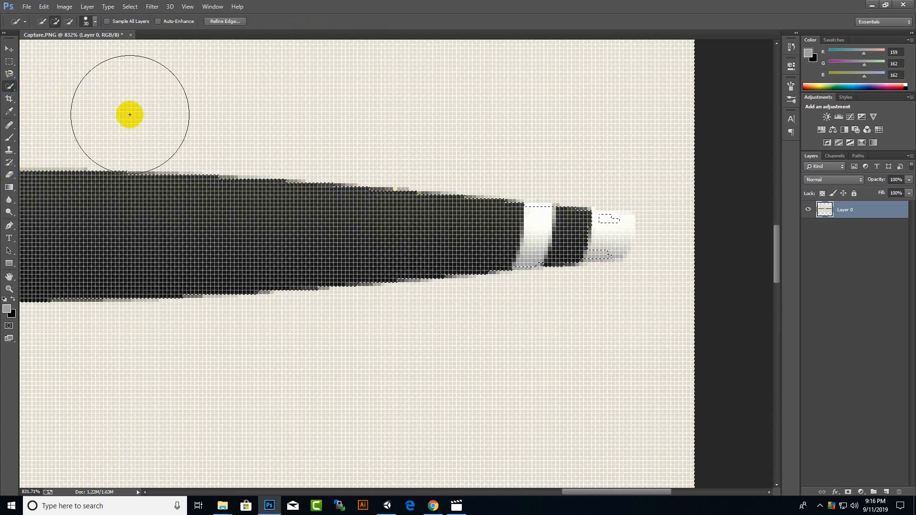
pyautogui.click(95, 21)
pyautogui.moveTo(51, 53); pyautogui.dragTo(47, 51)
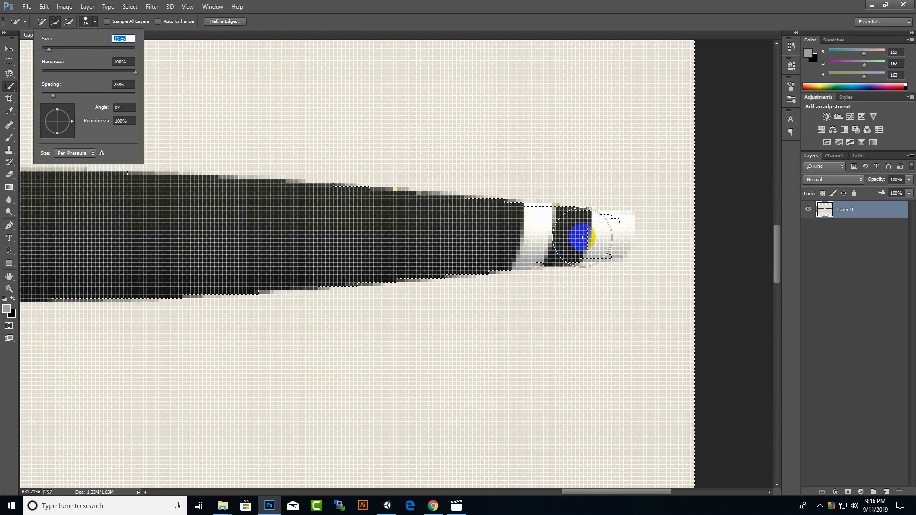
pyautogui.keyDown('alt'); pyautogui.moveTo(583, 237); pyautogui.dragTo(603, 236); pyautogui.keyUp('alt')
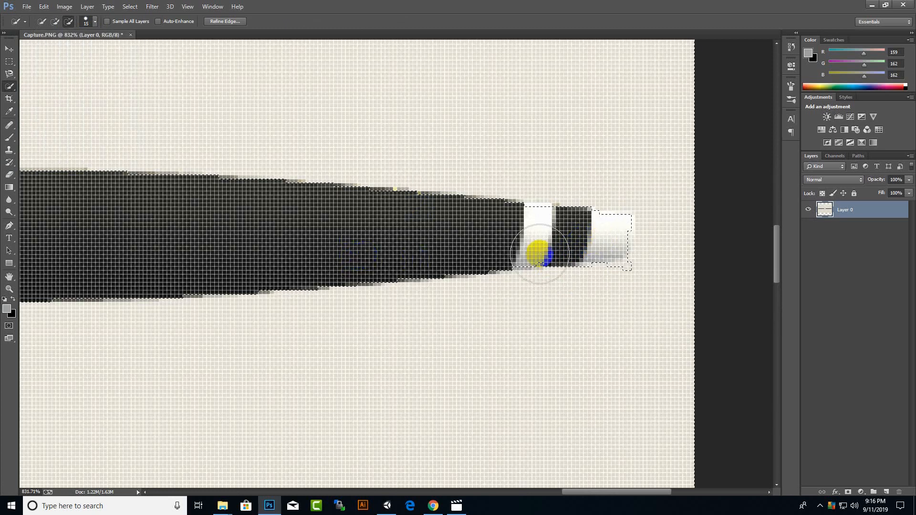
pyautogui.press('Delete')
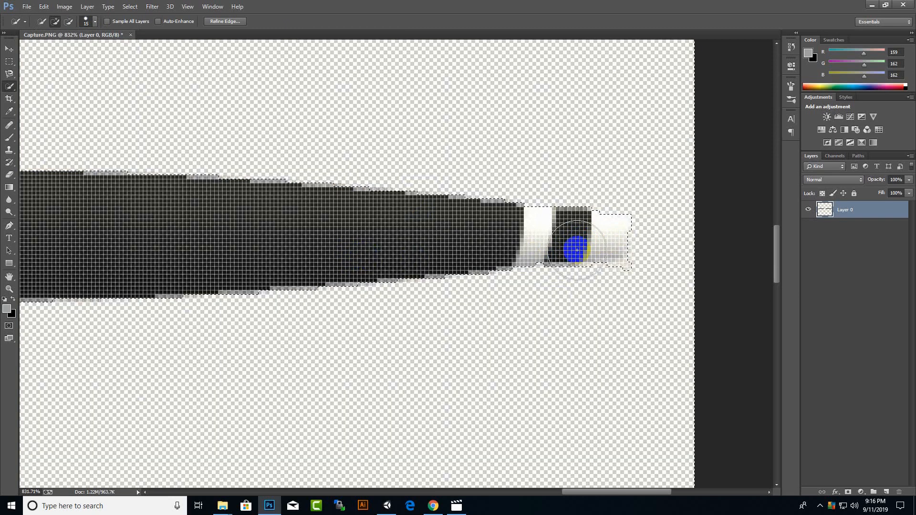
pyautogui.keyDown('alt'); pyautogui.scroll(-13, 366, 224); pyautogui.keyUp('alt')
pyautogui.keyDown('alt'); pyautogui.scroll(3, 317, 267); pyautogui.keyUp('alt')
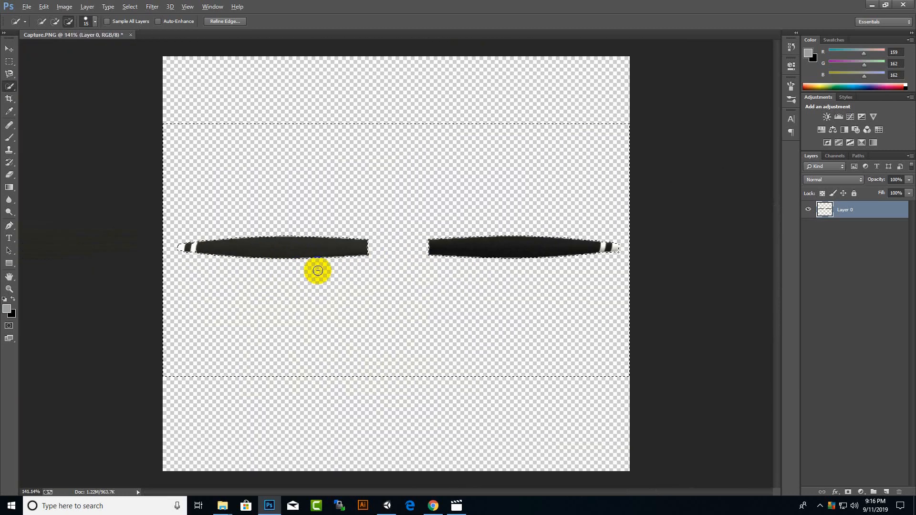
pyautogui.hotkey('ctrl', 'd')
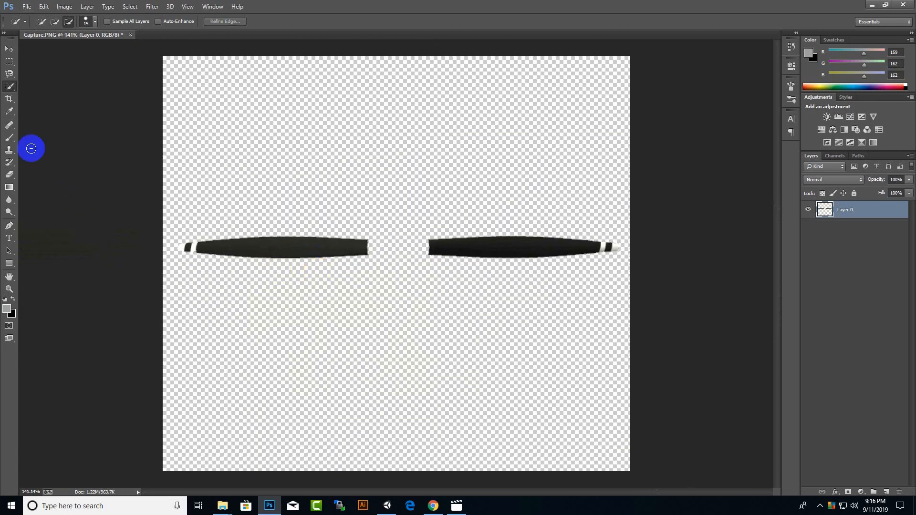
# Step: Apply a Radial Blur to the propeller layer with amount 10, Spin method and Good quality
pyautogui.click(4, 47)
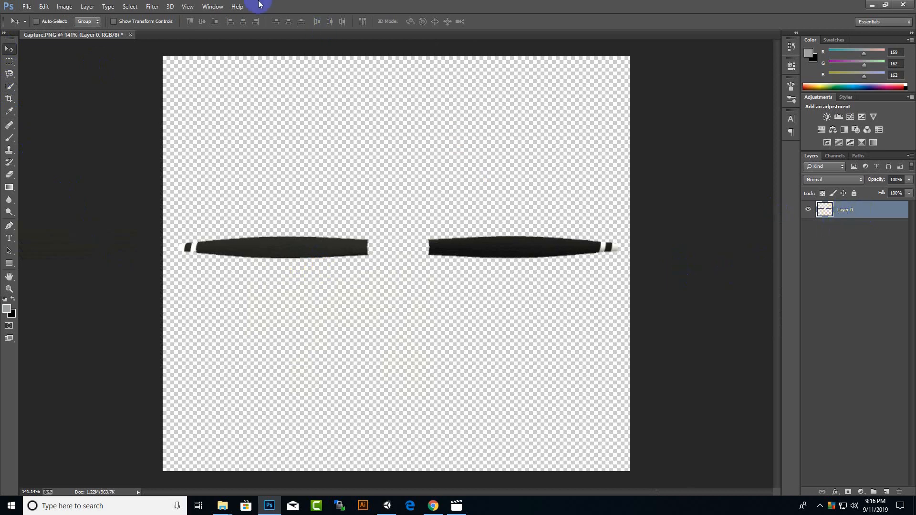
pyautogui.click(157, 6)
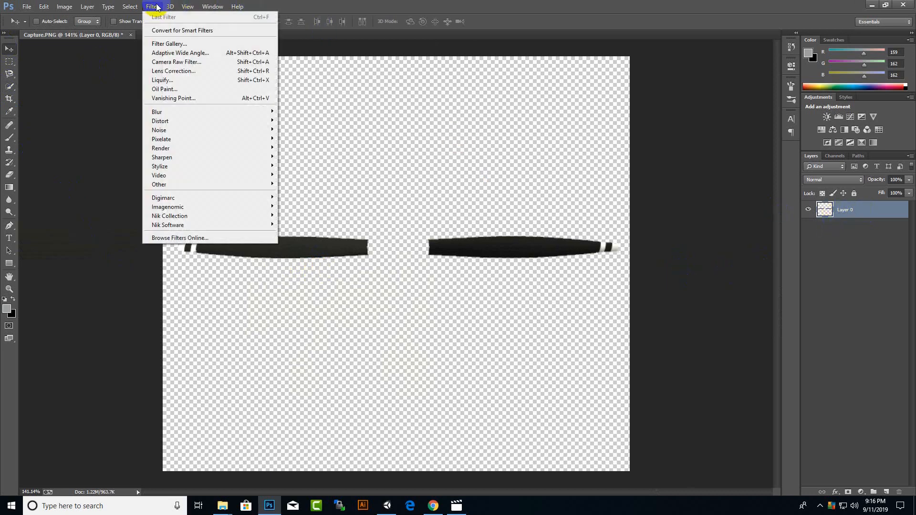
pyautogui.click(165, 113)
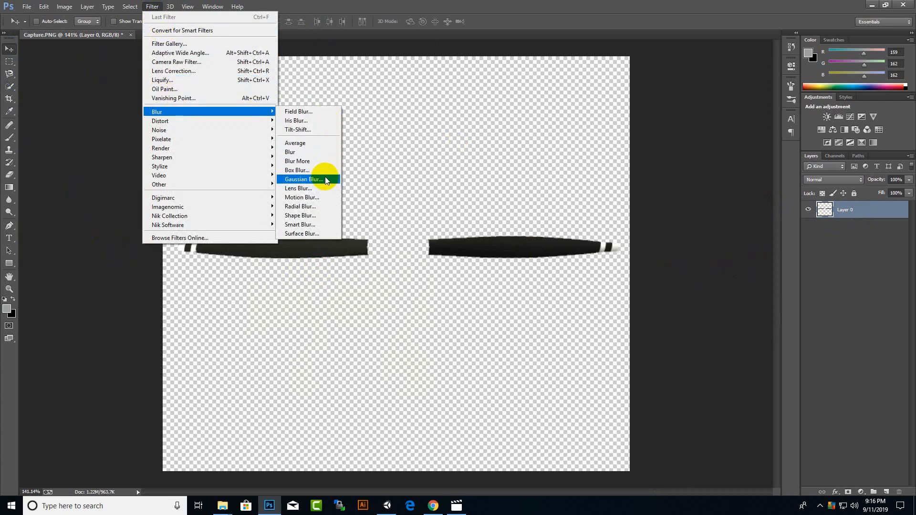
pyautogui.click(301, 206)
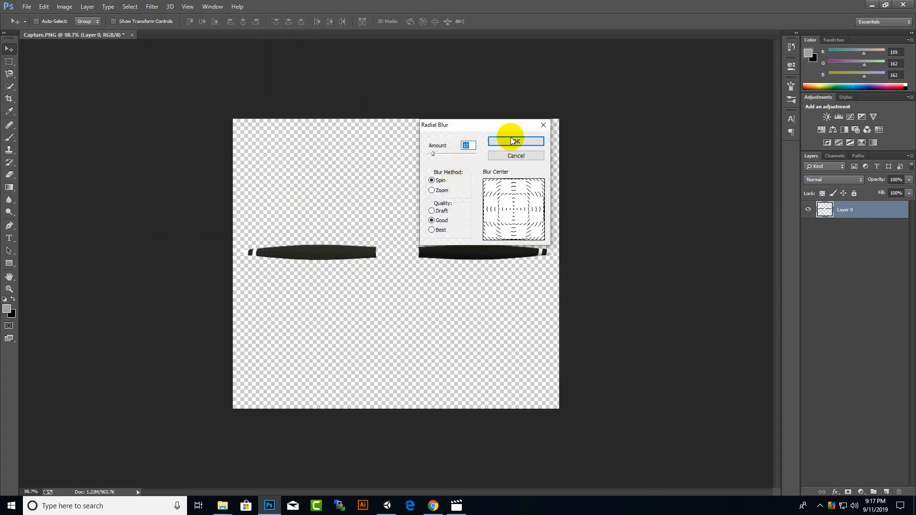
pyautogui.click(511, 140)
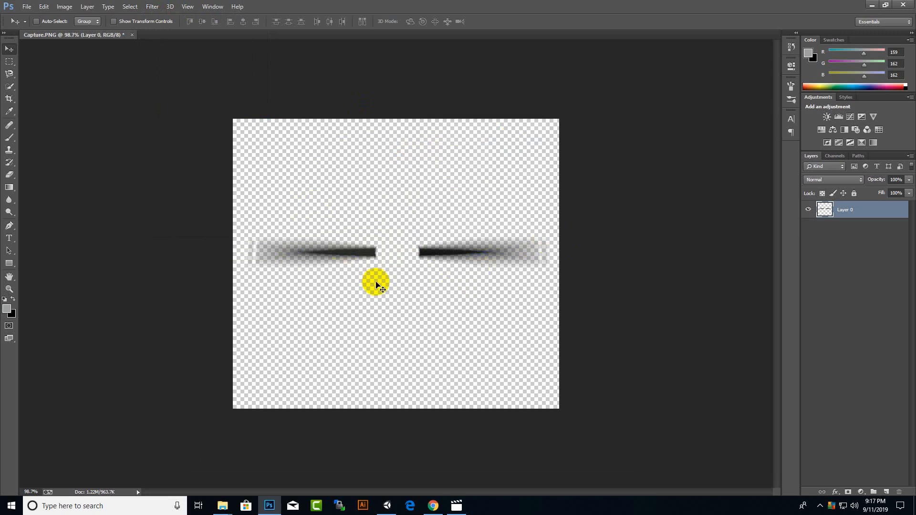
pyautogui.keyDown('alt'); pyautogui.scroll(-2, 397, 250); pyautogui.keyUp('alt')
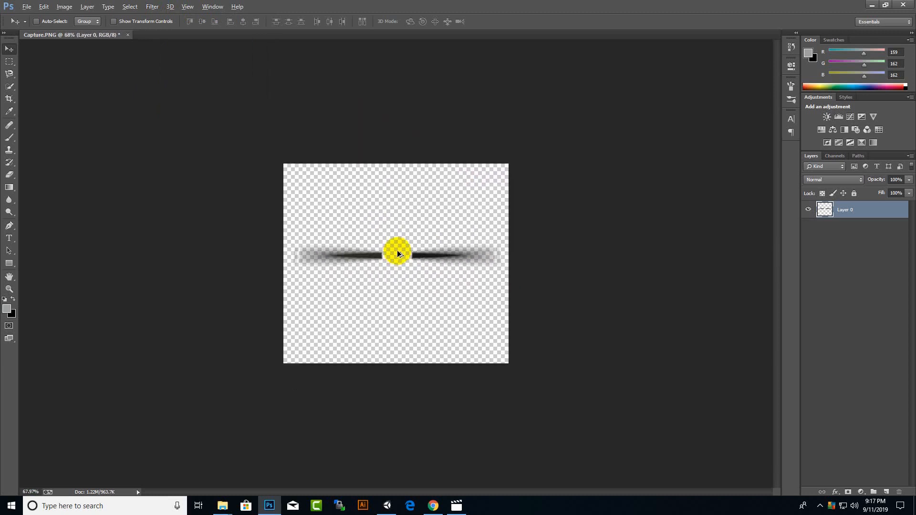
pyautogui.keyDown('alt'); pyautogui.scroll(4, 379, 270); pyautogui.keyUp('alt')
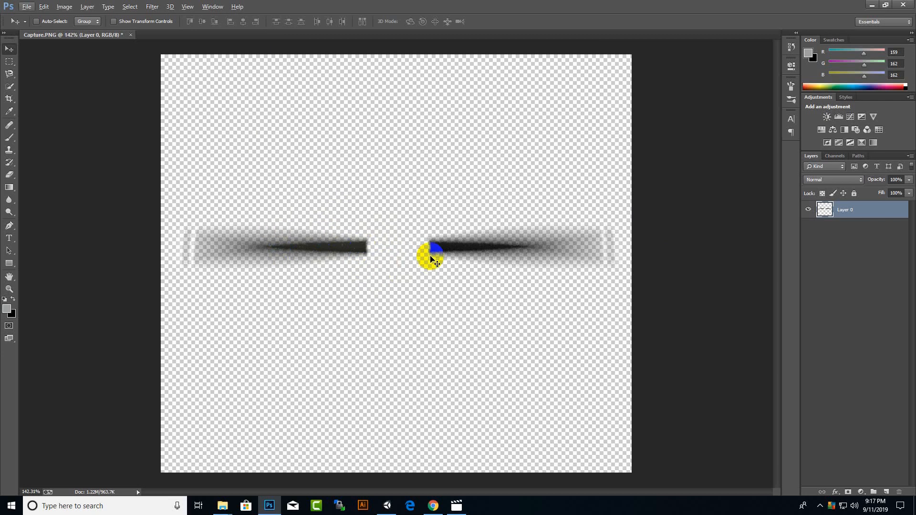
pyautogui.click(340, 261)
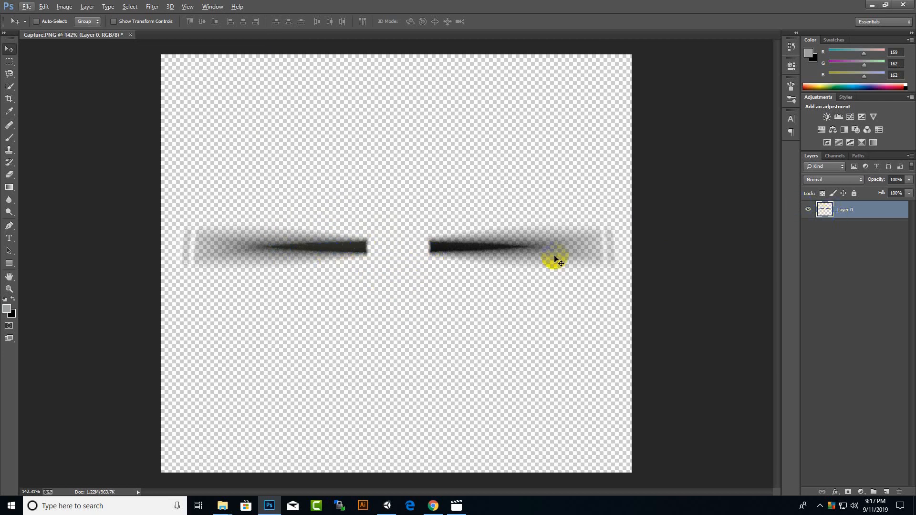
# Step: Duplicate the blurred propeller layer and rotate the copy about 12.4 degrees counterclockwise around its center
pyautogui.hotkey('ctrl', 'j')
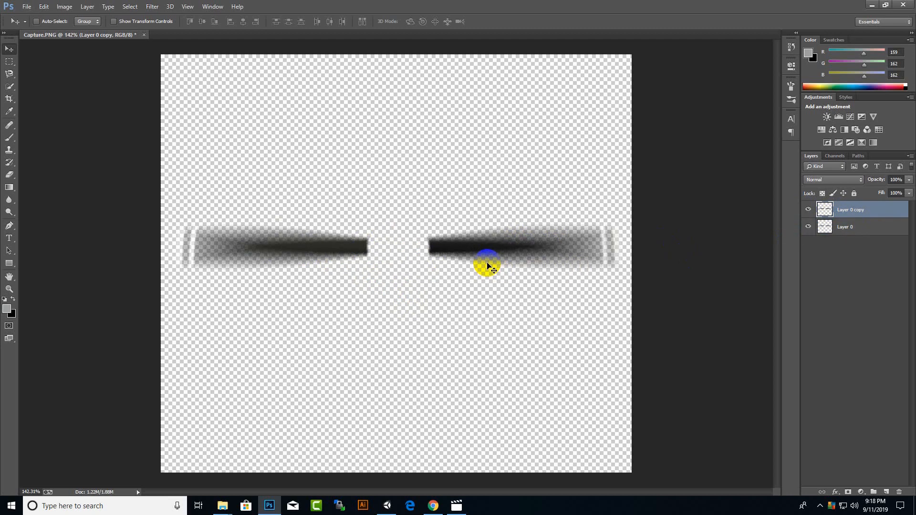
pyautogui.hotkey('ctrl', 't')
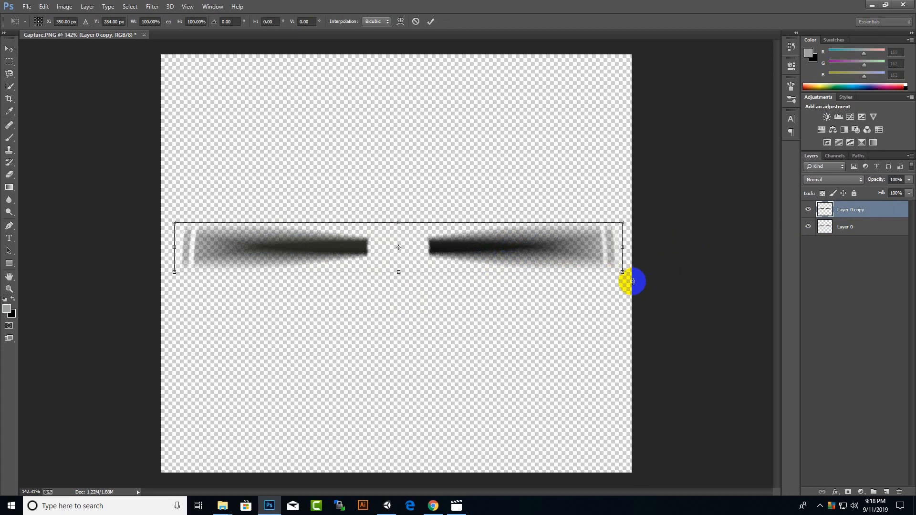
pyautogui.moveTo(635, 280); pyautogui.dragTo(652, 232)
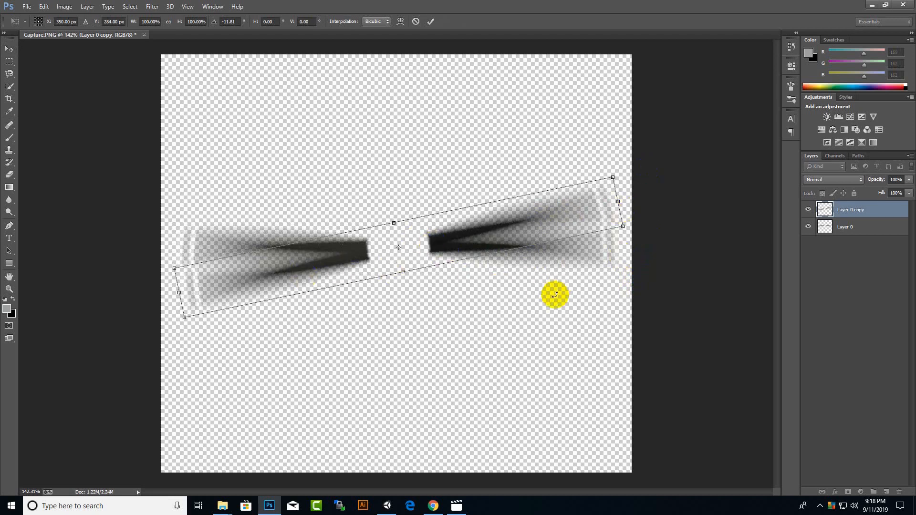
pyautogui.moveTo(633, 232); pyautogui.dragTo(639, 230)
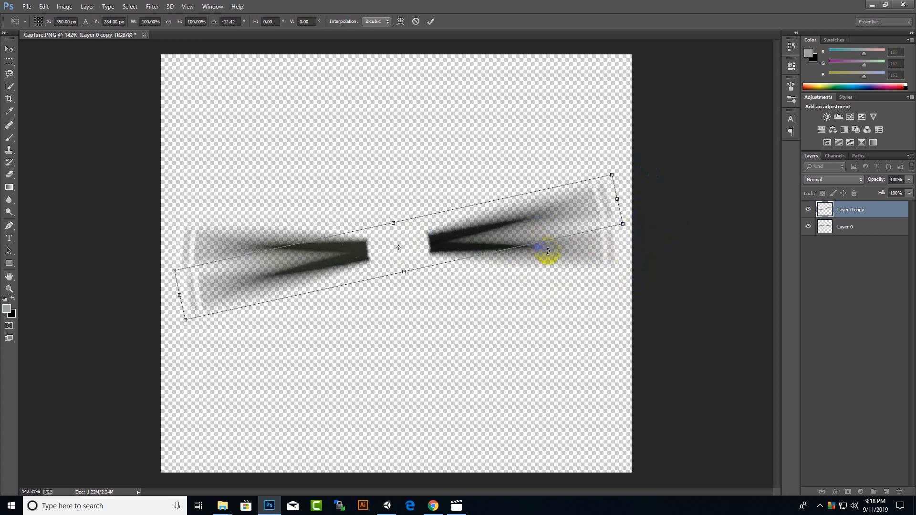
pyautogui.press('Return')
# Step: Apply a Radial Blur of amount 15 to Layer 0, using the Spin method and Good quality
pyautogui.moveTo(194, 115)
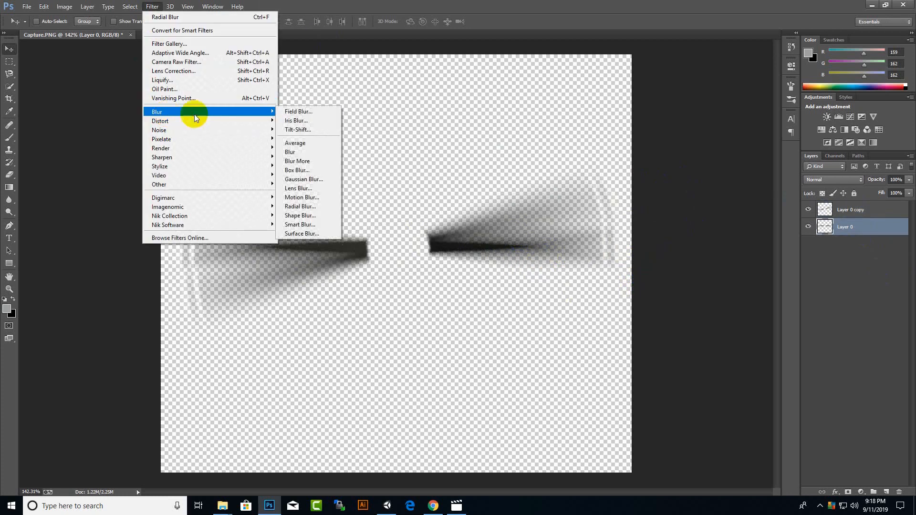
pyautogui.click(321, 206)
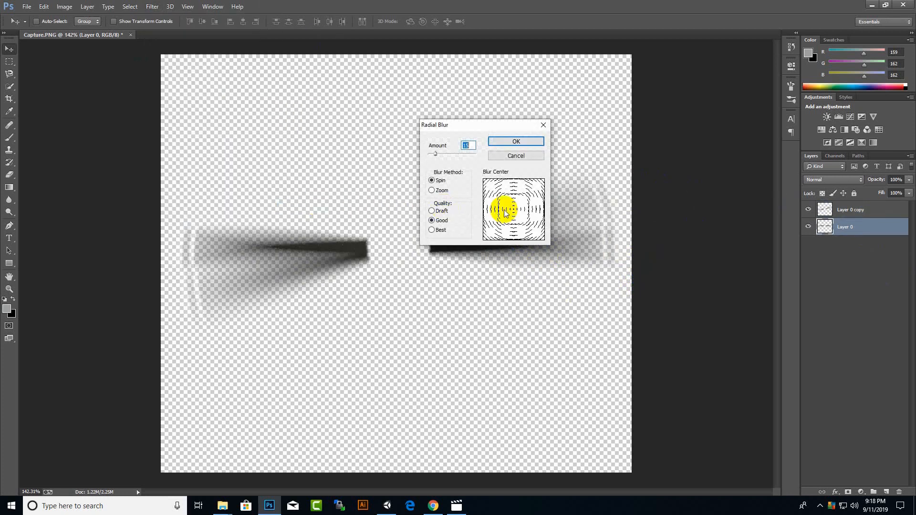
pyautogui.click(525, 141)
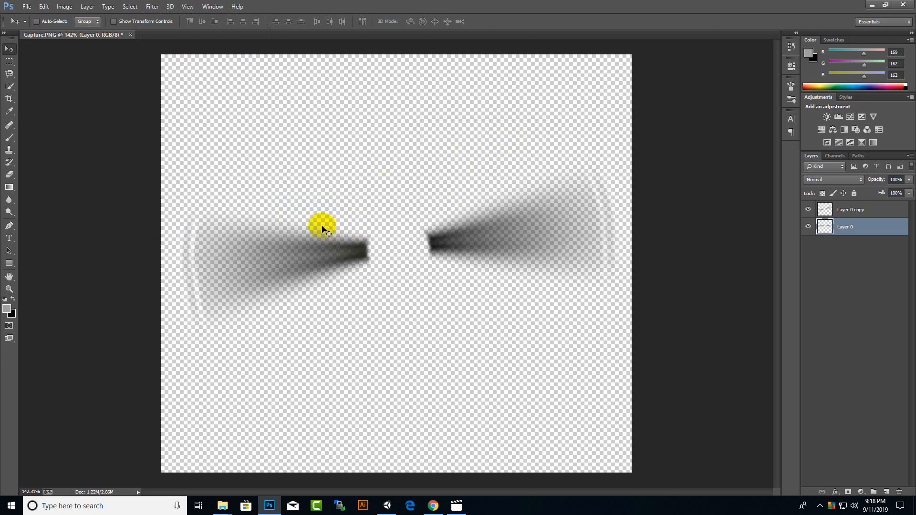
pyautogui.keyDown('alt'); pyautogui.scroll(-3, 262, 234); pyautogui.keyUp('alt')
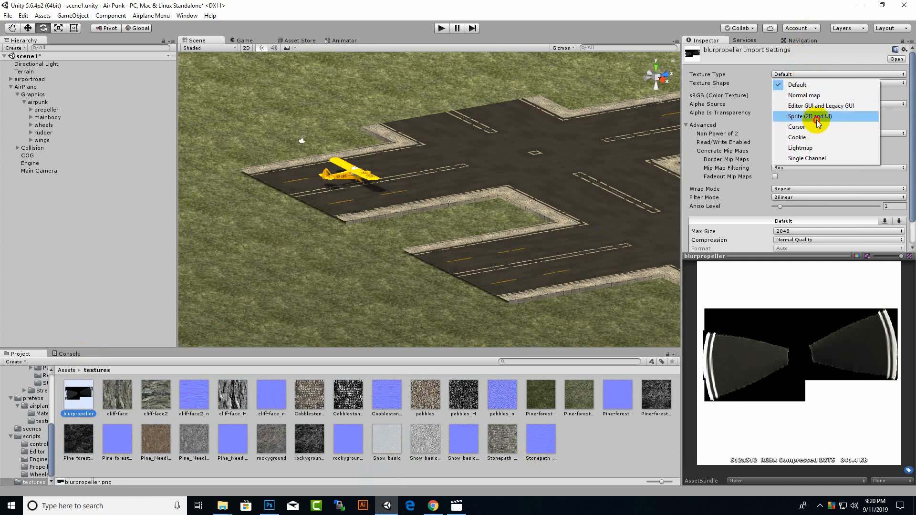
# Step: In Unity, set the blurpropeller texture type to Sprite (2D and UI) and apply the import settings
pyautogui.click(763, 119)
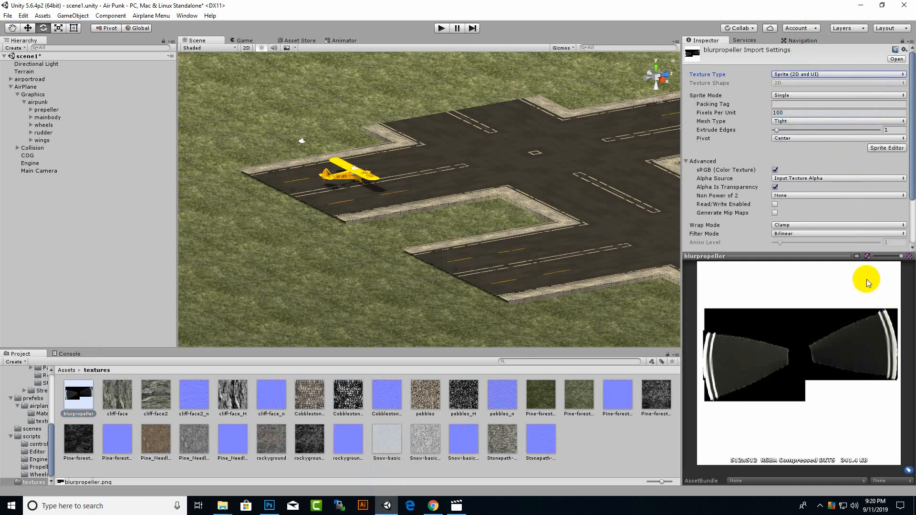
pyautogui.scroll(-3, 863, 240)
pyautogui.click(893, 243)
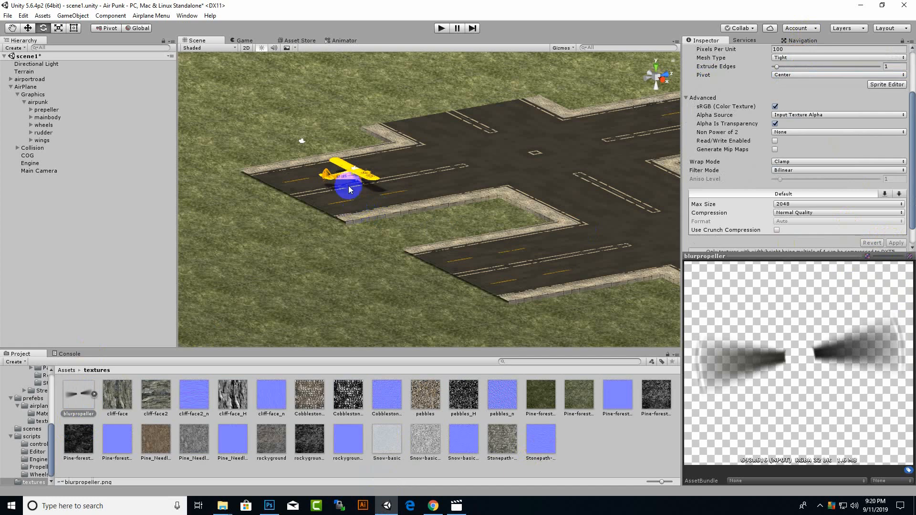
# Step: Create a Quad as a child of the airplane's prepeller object
pyautogui.scroll(5, 348, 190)
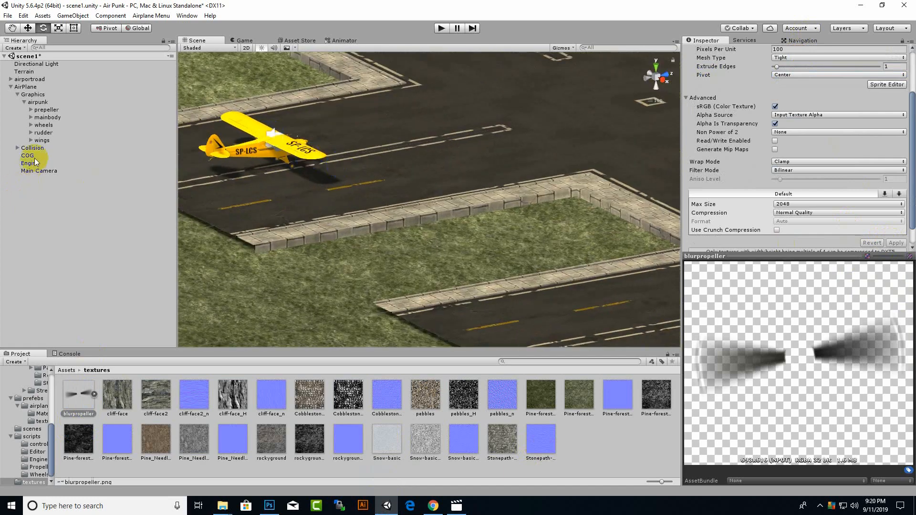
pyautogui.click(48, 110)
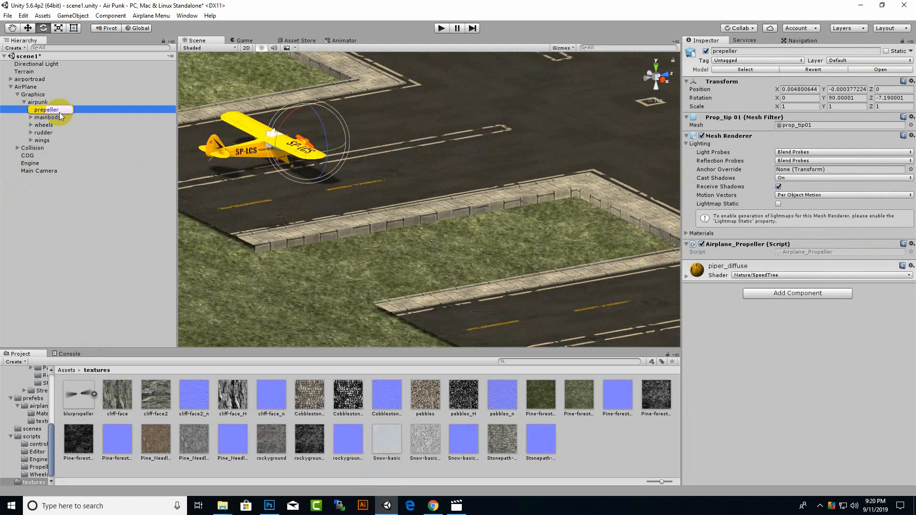
pyautogui.click(100, 110)
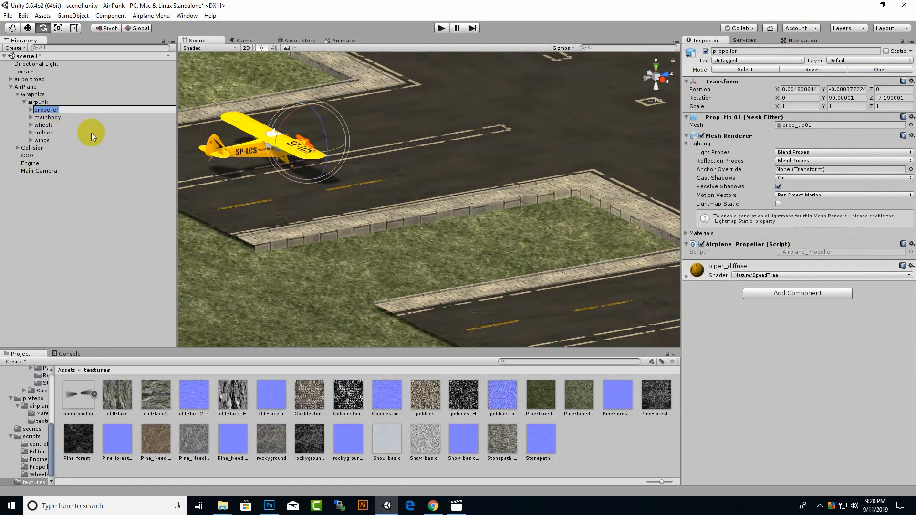
pyautogui.click(69, 208)
pyautogui.click(58, 108)
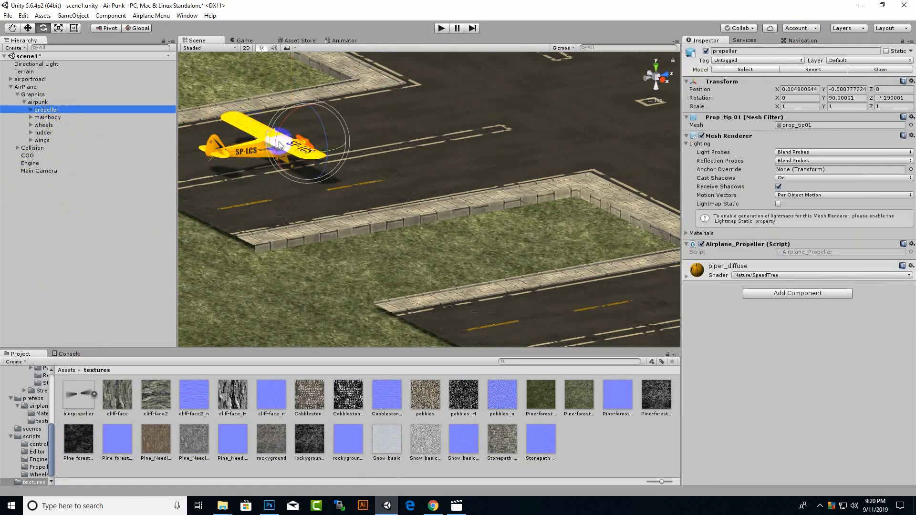
pyautogui.press('f')
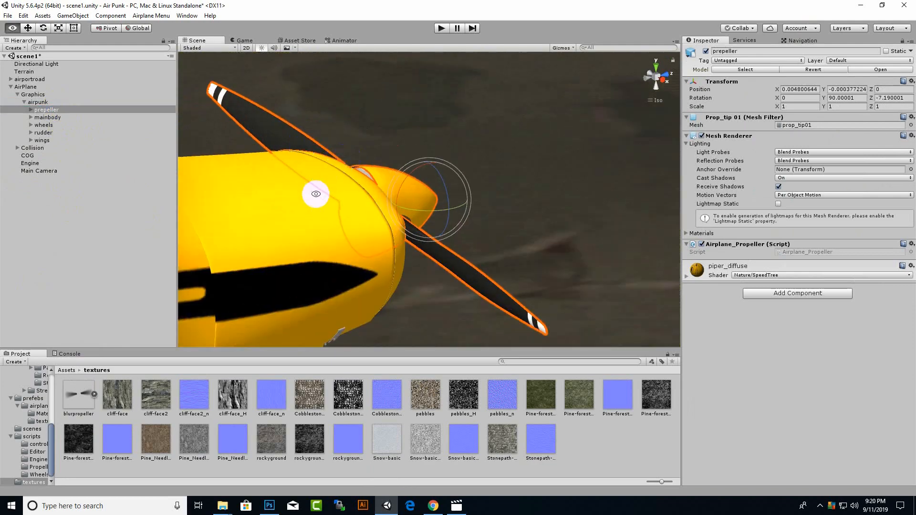
pyautogui.keyDown('alt'); pyautogui.moveTo(318, 203); pyautogui.dragTo(915, 172); pyautogui.keyUp('alt')
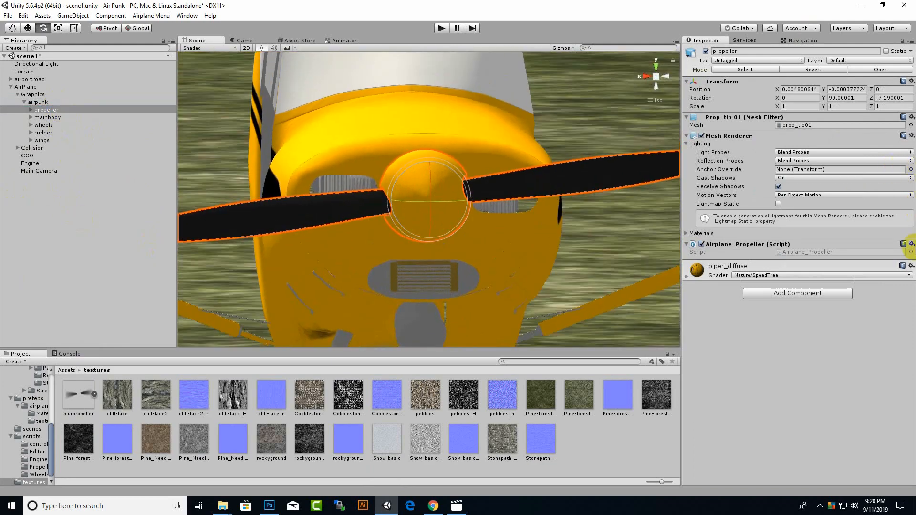
pyautogui.scroll(-6, 471, 223)
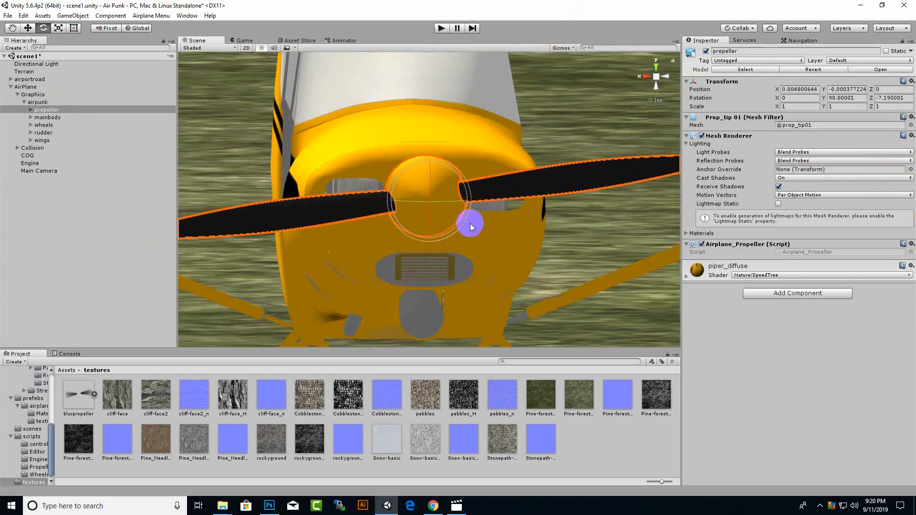
pyautogui.rightClick(37, 113)
pyautogui.click(31, 109)
pyautogui.rightClick(51, 112)
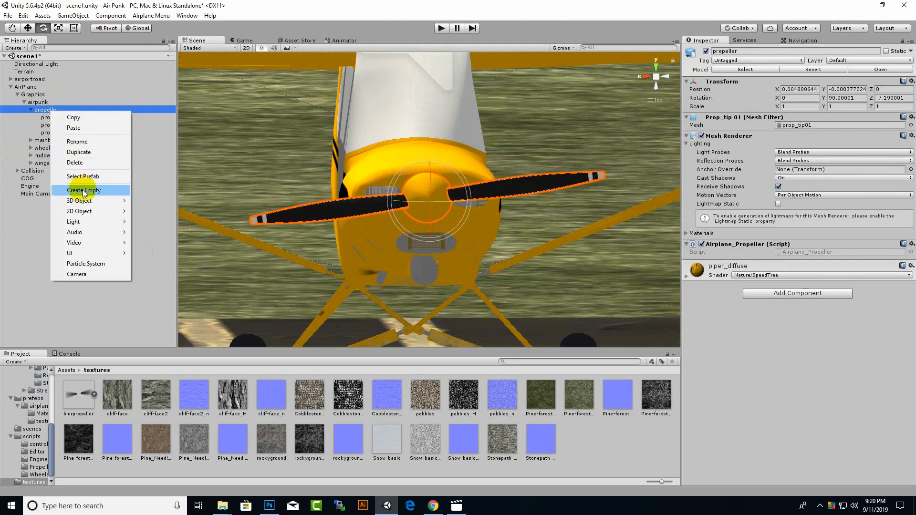
pyautogui.moveTo(91, 200)
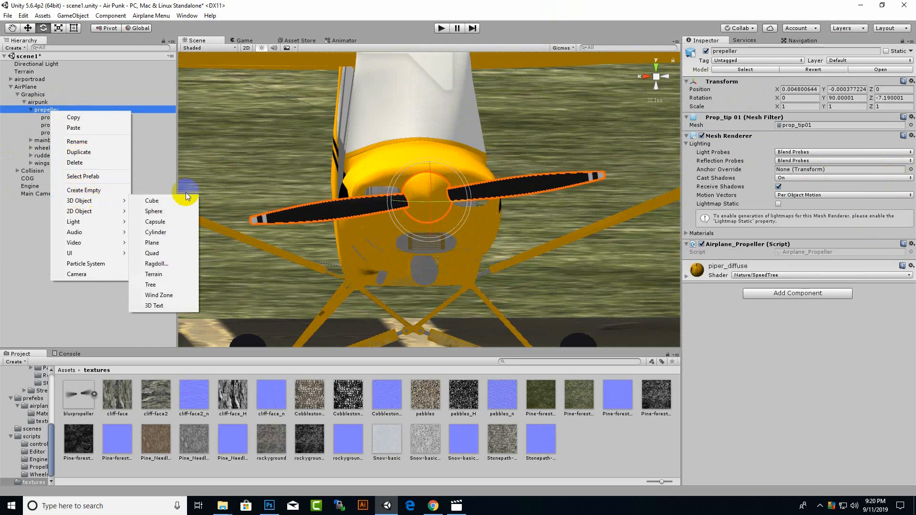
pyautogui.click(159, 254)
# Step: Scale the Quad down uniformly to about 0.021 on all axes so it roughly matches the propeller's size
pyautogui.scroll(-5, 494, 193)
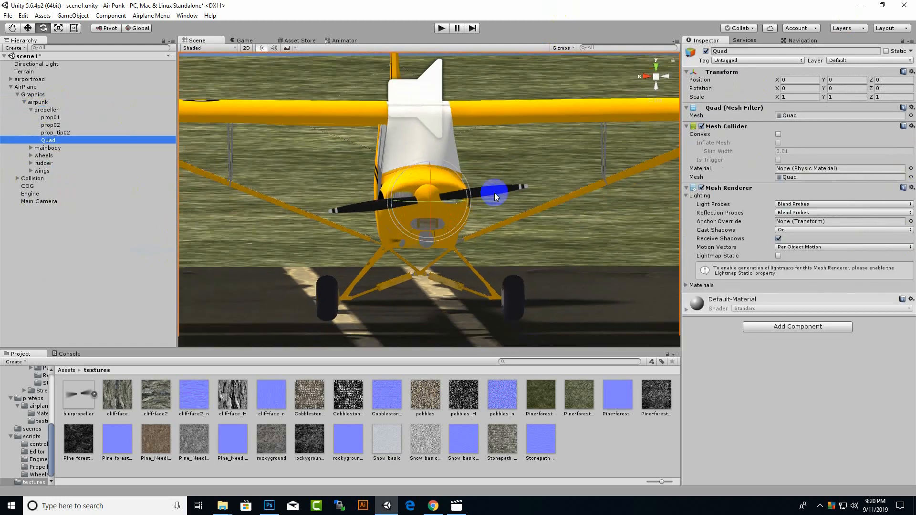
pyautogui.keyDown('alt'); pyautogui.moveTo(343, 281); pyautogui.dragTo(695, 280); pyautogui.keyUp('alt')
pyautogui.scroll(-10, 384, 232)
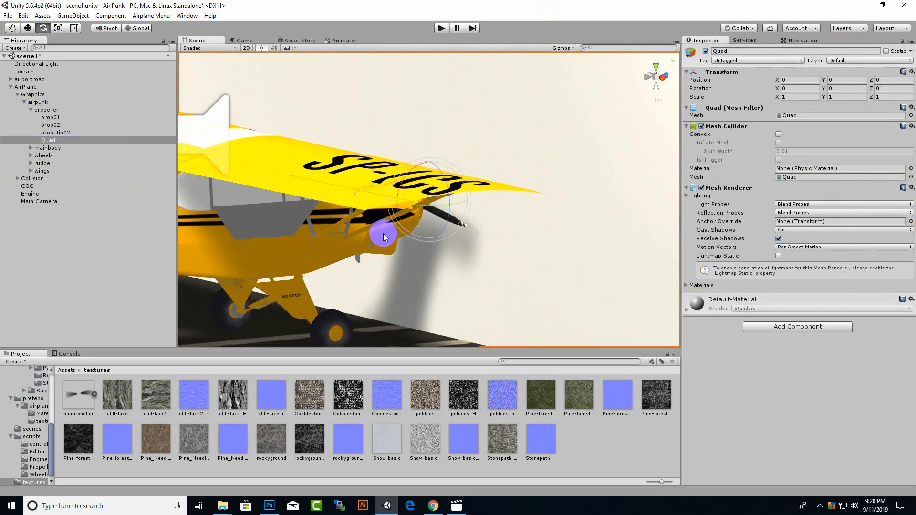
pyautogui.scroll(-5, 386, 234)
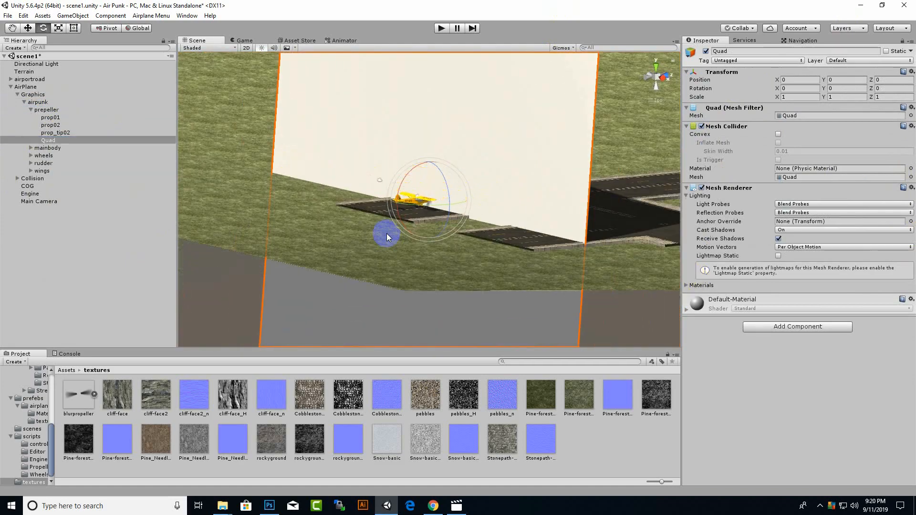
pyautogui.keyDown('alt'); pyautogui.moveTo(305, 229); pyautogui.dragTo(456, 277); pyautogui.keyUp('alt')
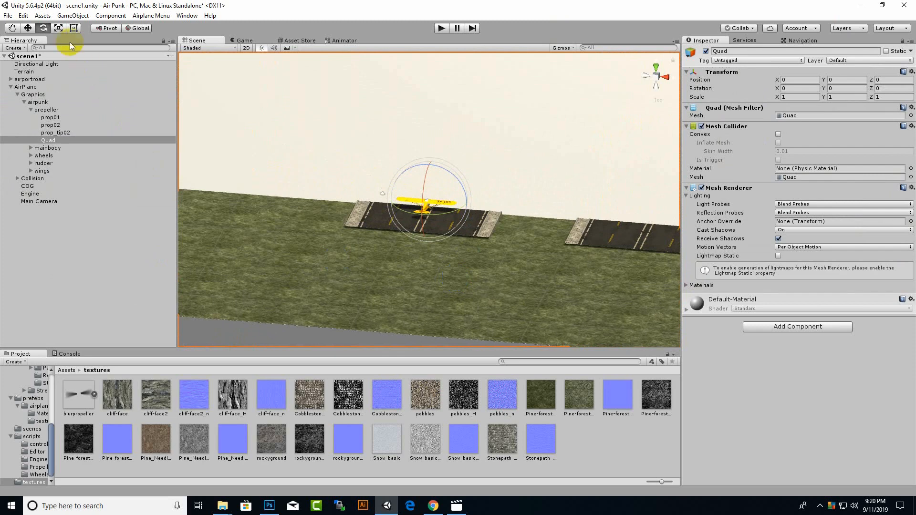
pyautogui.click(56, 30)
pyautogui.scroll(15, 444, 214)
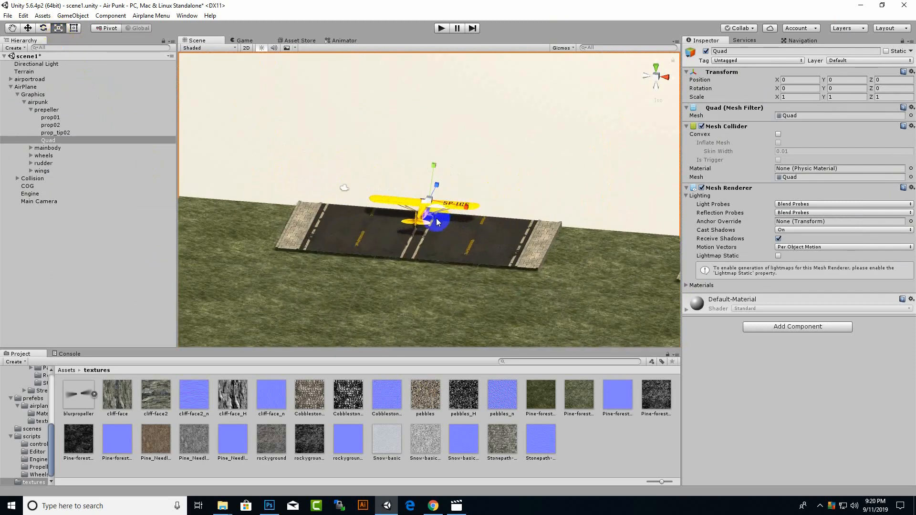
pyautogui.moveTo(429, 203); pyautogui.dragTo(414, 247)
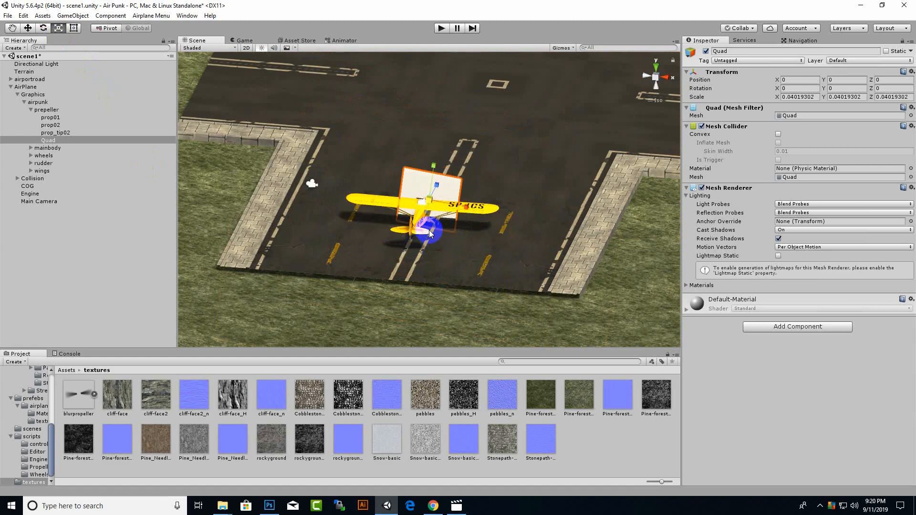
pyautogui.scroll(6, 438, 217)
pyautogui.scroll(6, 438, 218)
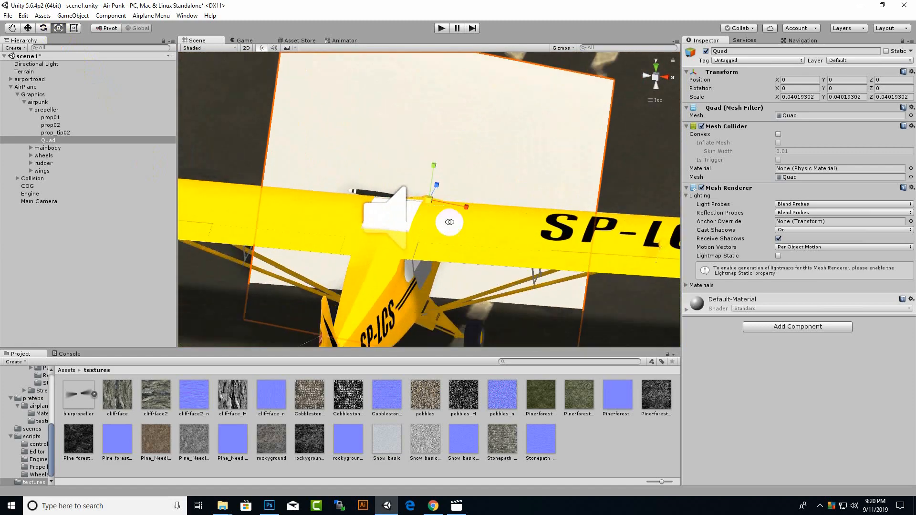
pyautogui.keyDown('alt'); pyautogui.moveTo(446, 221); pyautogui.dragTo(461, 164); pyautogui.keyUp('alt')
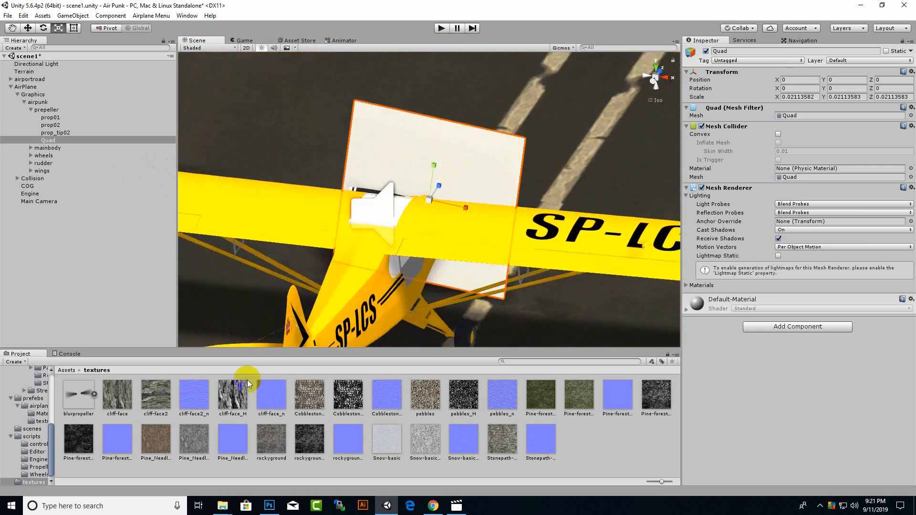
# Step: Create a new material named propellerblur in the textures folder
pyautogui.click(607, 440)
pyautogui.rightClick(606, 440)
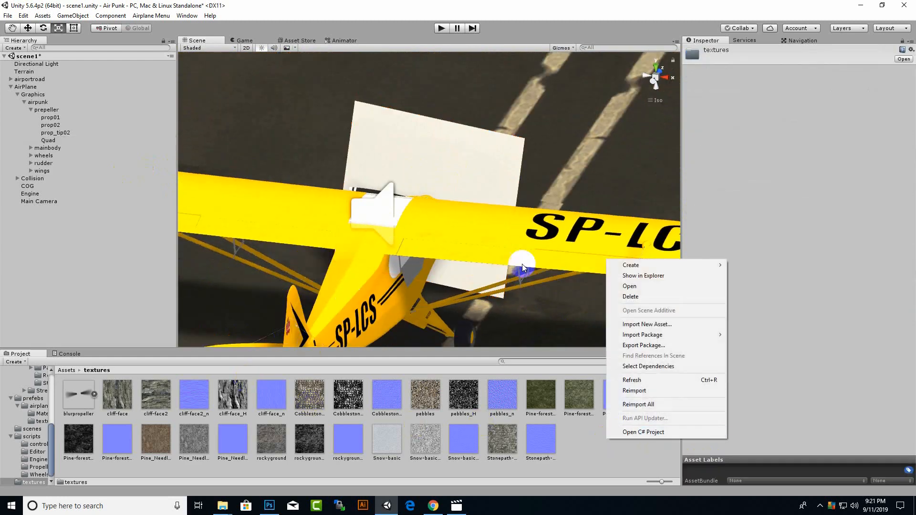
pyautogui.moveTo(647, 265)
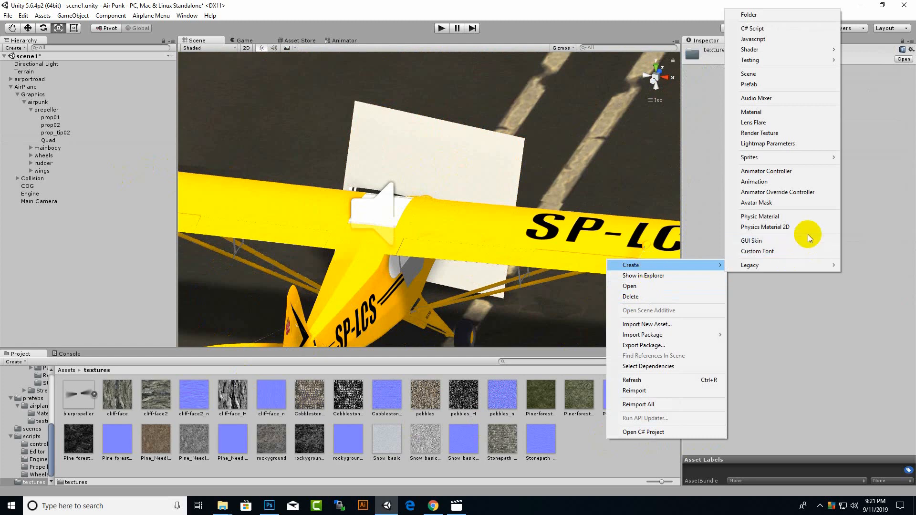
pyautogui.click(763, 112)
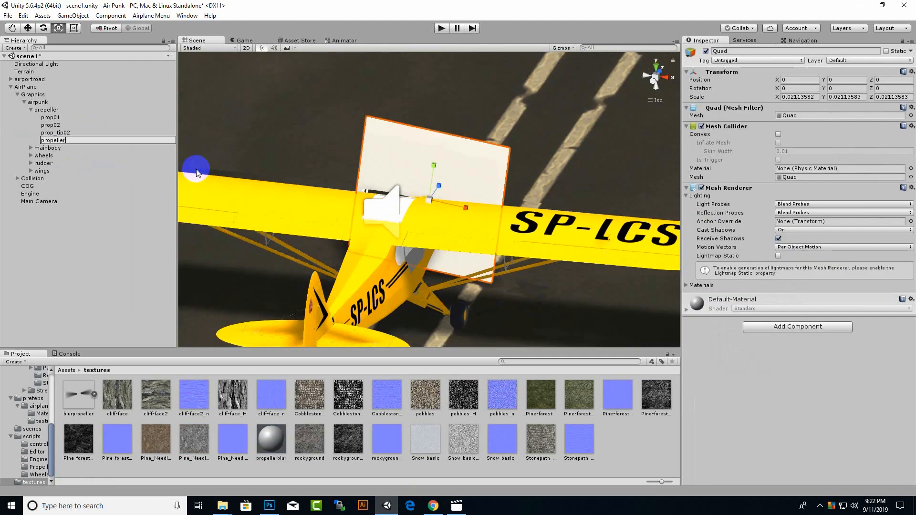
# Step: Rename the Quad as propellerfade and assign the propellerblur material to its mesh renderer's Element 0
pyautogui.press('Return')
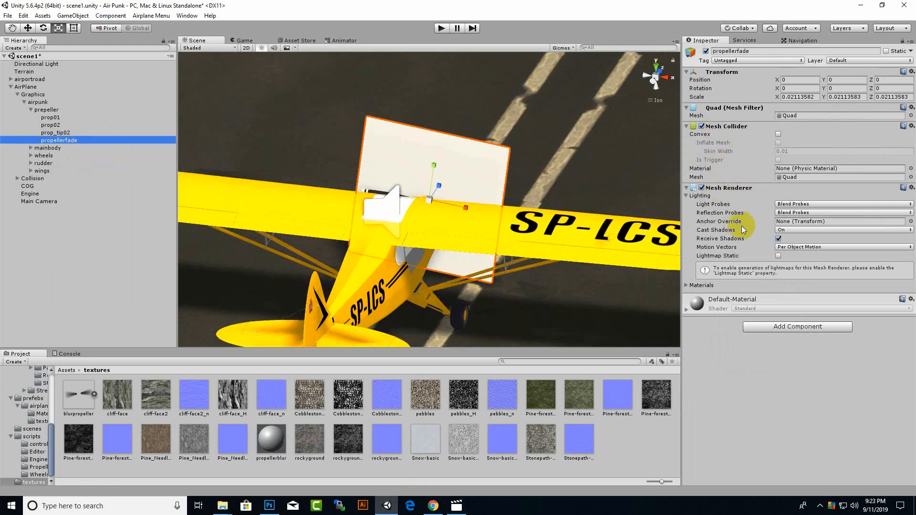
pyautogui.click(688, 285)
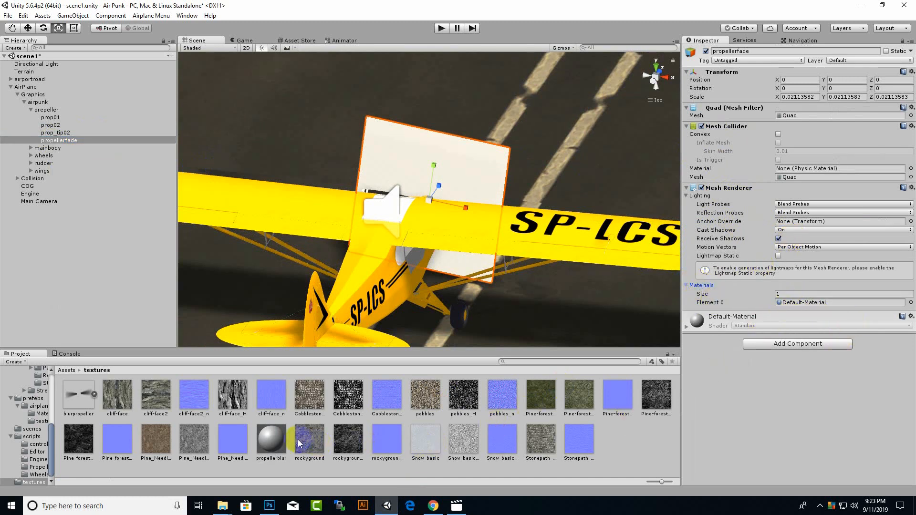
pyautogui.moveTo(276, 440); pyautogui.dragTo(791, 304)
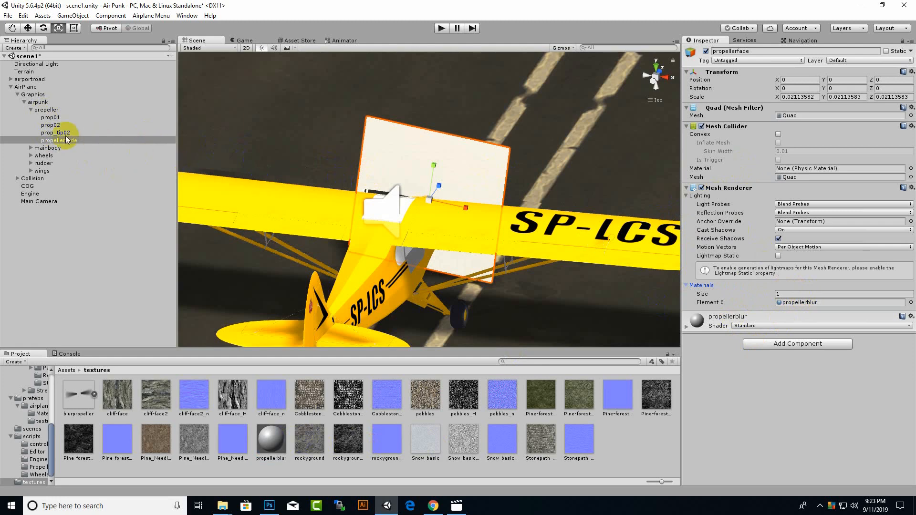
# Step: Set the propellerblur material's rendering mode to Fade and assign the blurpropeller texture as its albedo map
pyautogui.click(271, 440)
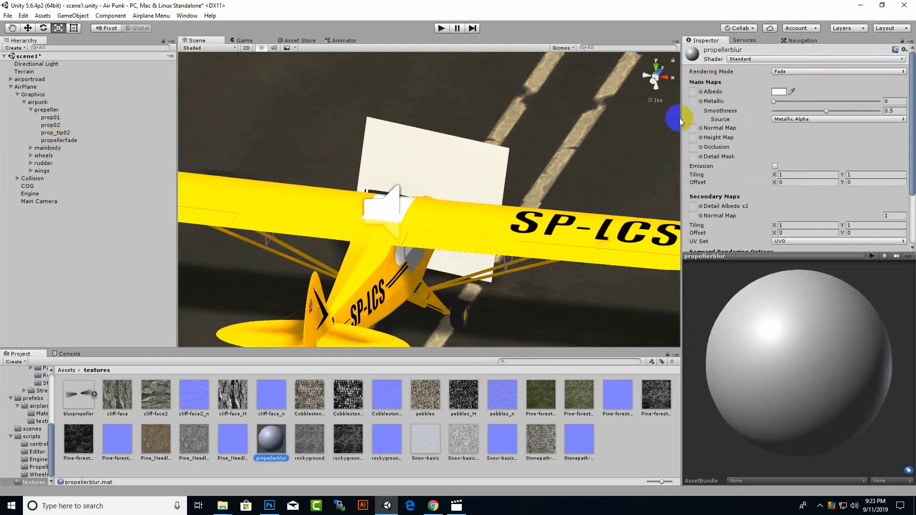
pyautogui.moveTo(95, 422); pyautogui.dragTo(694, 94)
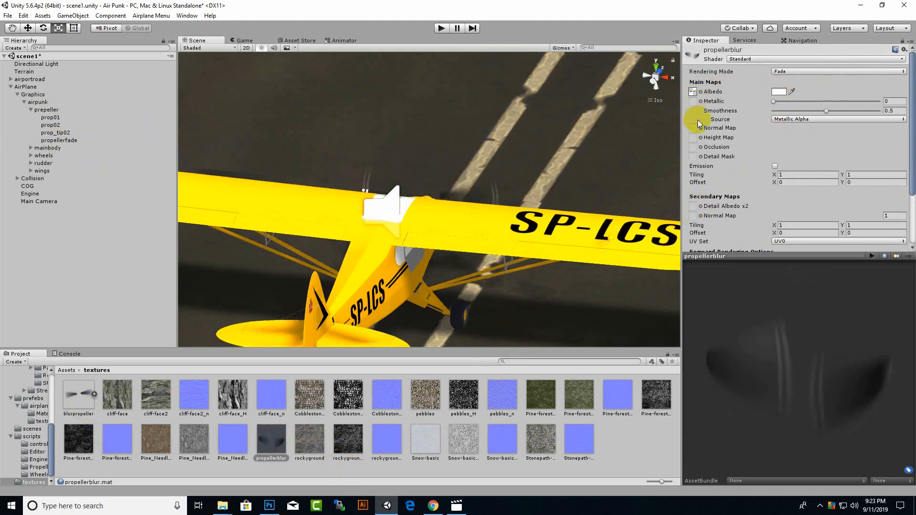
# Step: Rotate the propellerfade quad to about X 0.827, Y 3.344, Z -6.882 to line it up with the propeller
pyautogui.scroll(12, 440, 224)
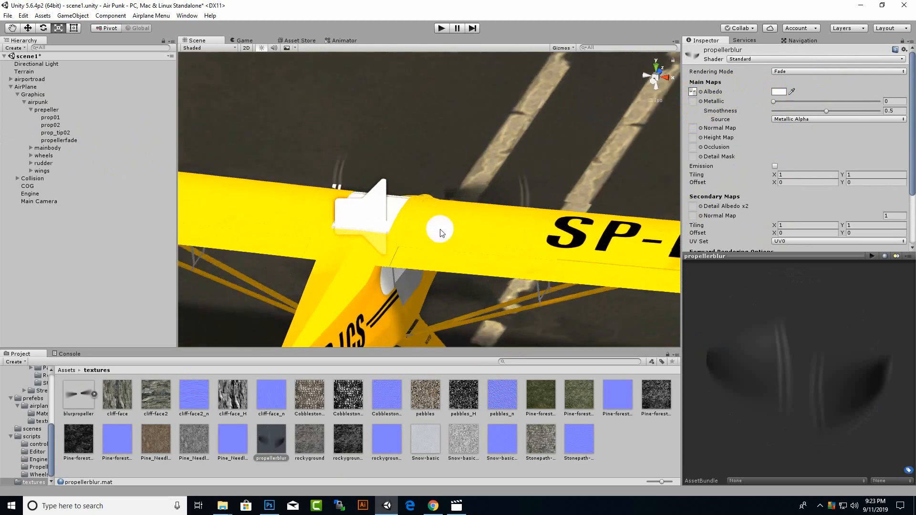
pyautogui.moveTo(541, 160); pyautogui.dragTo(550, 98, button='middle')
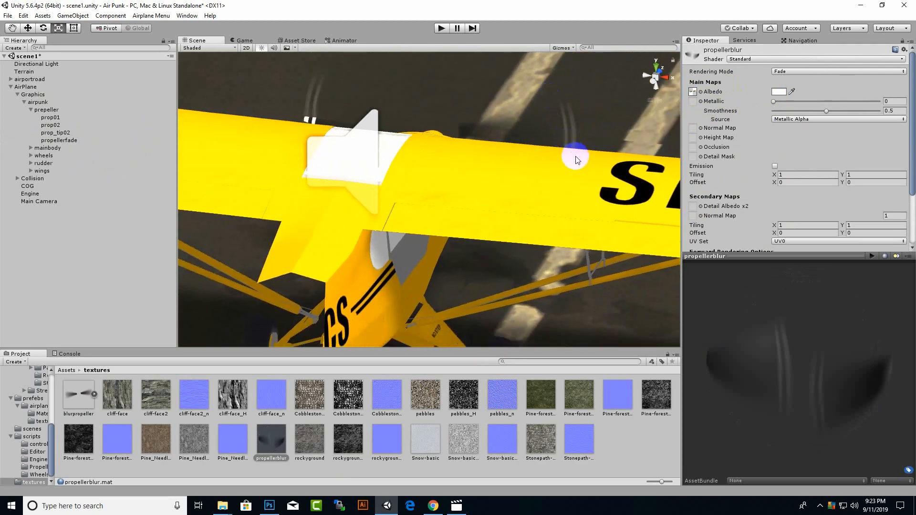
pyautogui.keyDown('alt'); pyautogui.moveTo(577, 153); pyautogui.dragTo(480, 243); pyautogui.keyUp('alt')
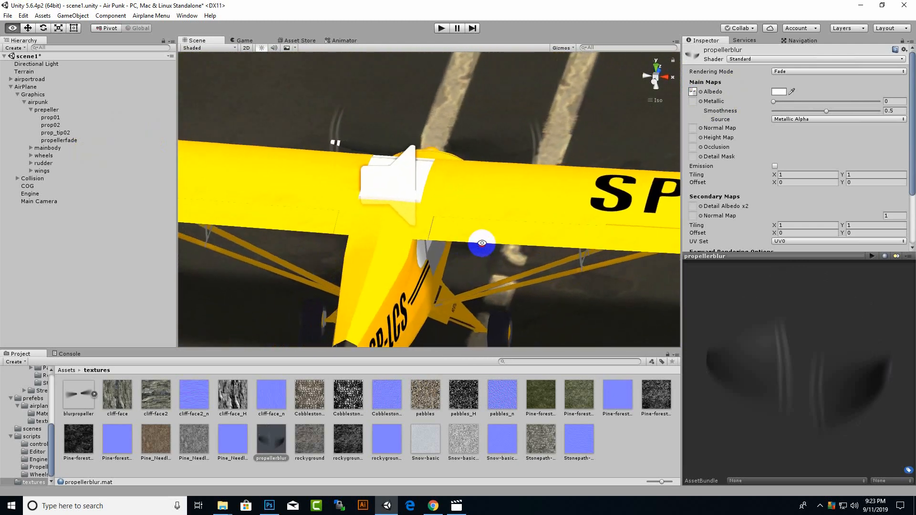
pyautogui.click(494, 168)
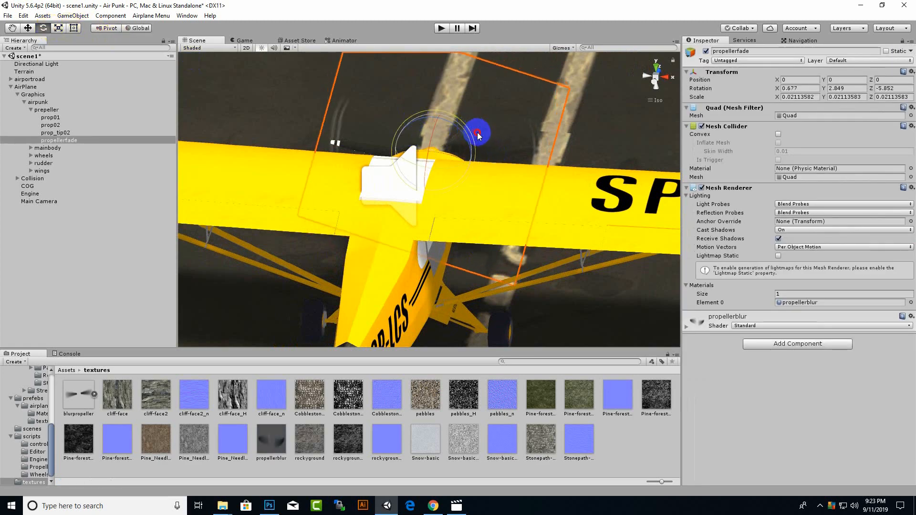
# Step: Lower the propellerfade quad to a Y position of about -0.00111 so it centres on the propeller
pyautogui.press('w')
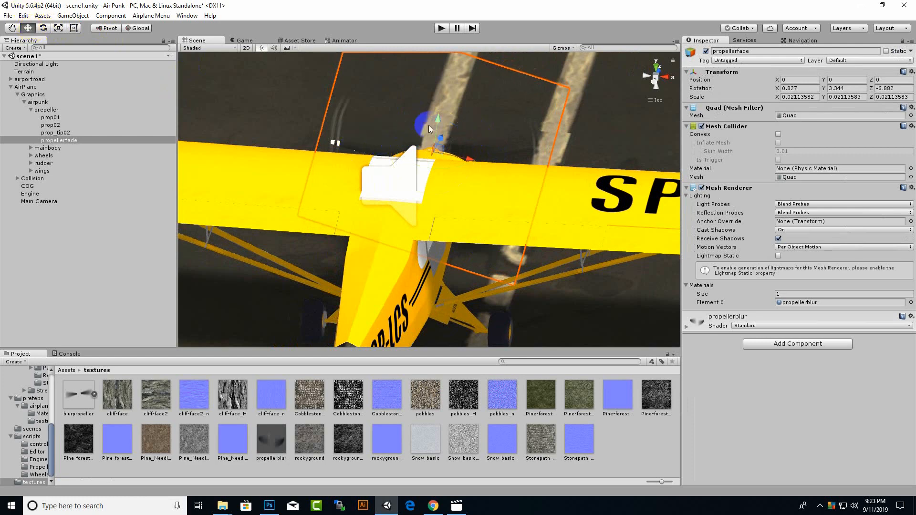
pyautogui.moveTo(439, 124); pyautogui.dragTo(440, 133)
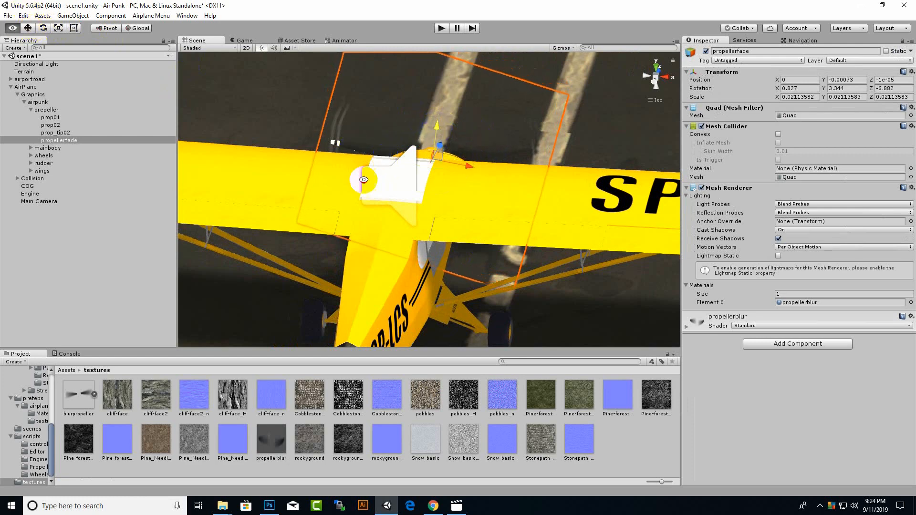
pyautogui.keyDown('alt'); pyautogui.moveTo(364, 179); pyautogui.dragTo(321, 195); pyautogui.keyUp('alt')
pyautogui.keyDown('alt'); pyautogui.moveTo(333, 185); pyautogui.dragTo(352, 200); pyautogui.keyUp('alt')
pyautogui.moveTo(439, 131); pyautogui.dragTo(442, 67)
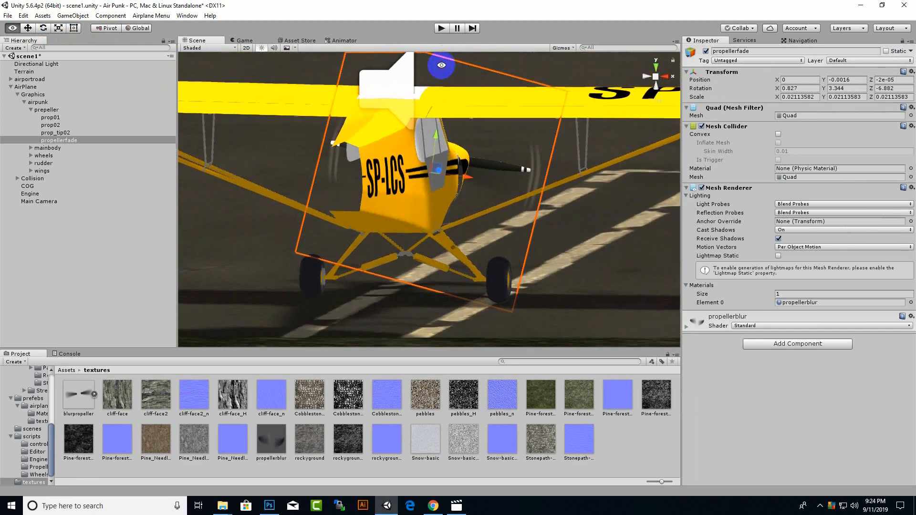
pyautogui.moveTo(436, 134); pyautogui.dragTo(510, 258)
pyautogui.scroll(-1, 455, 168)
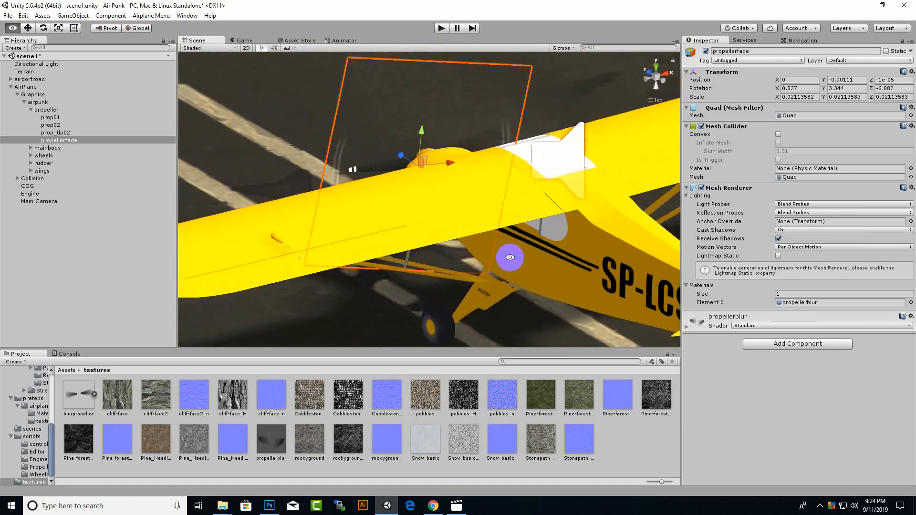
pyautogui.scroll(-1, 389, 197)
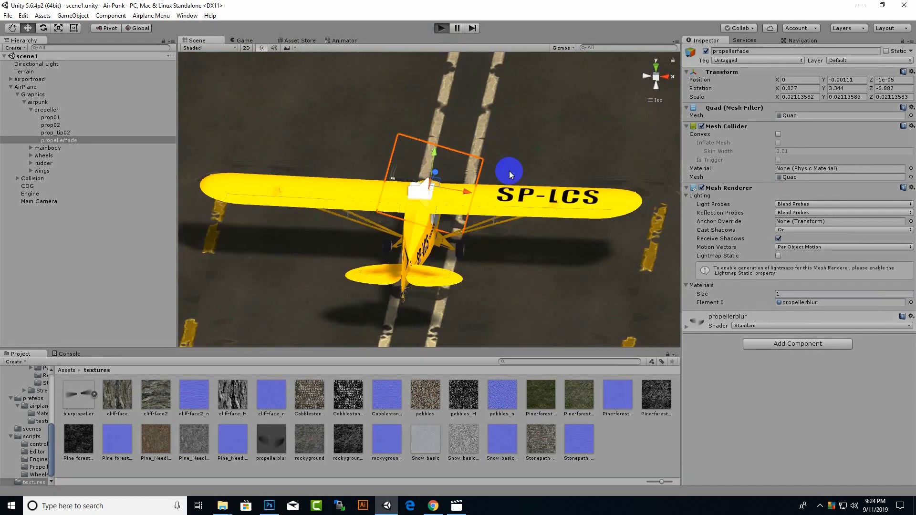
# Step: Play the scene to check the blurred propeller on the airplane, and stop playback
pyautogui.hotkey('ctrl', 'p')
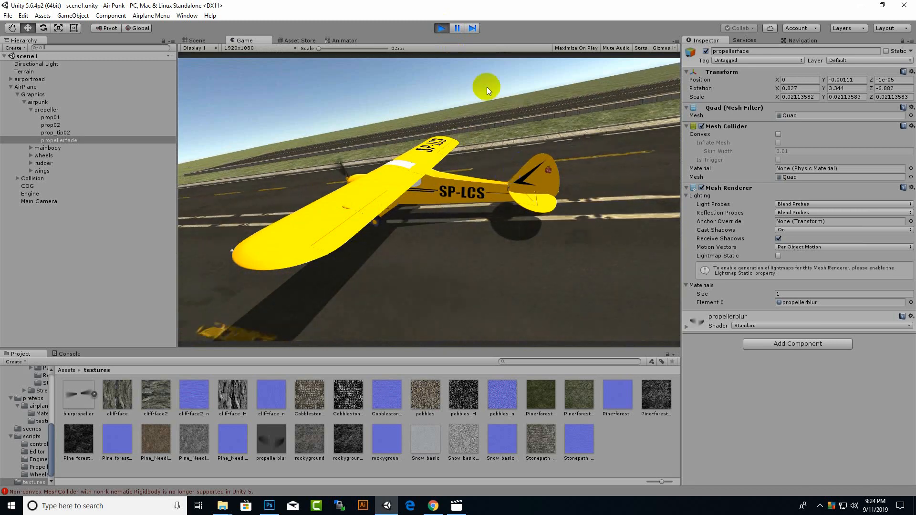
pyautogui.click(440, 28)
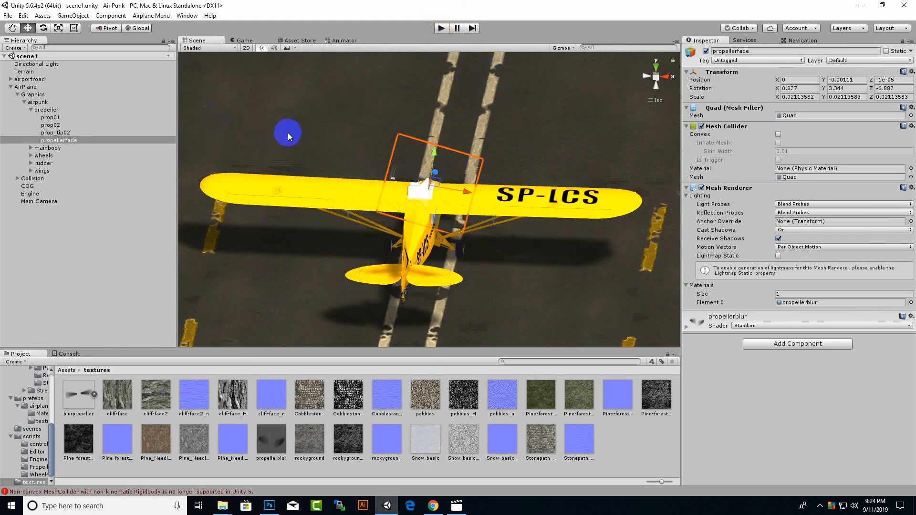
pyautogui.keyDown('alt'); pyautogui.moveTo(457, 151); pyautogui.dragTo(485, 153); pyautogui.keyUp('alt')
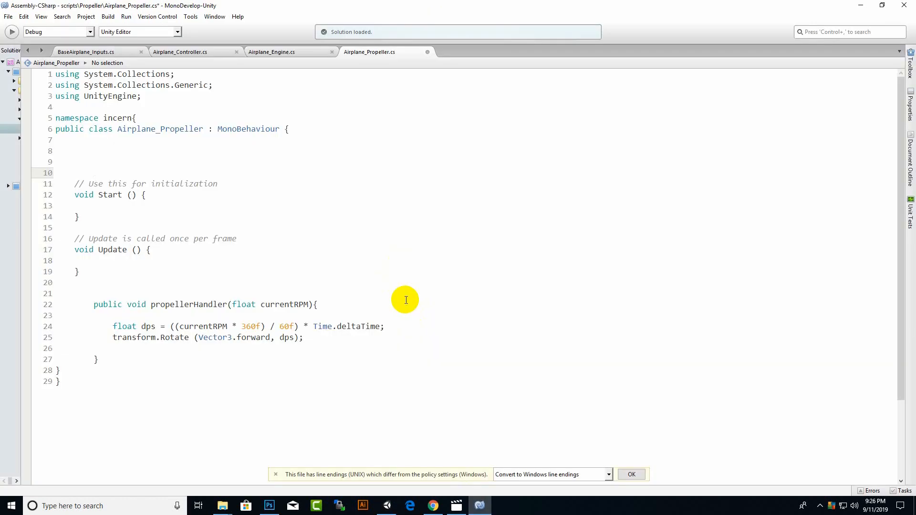
# Step: In MonoDevelop, declare a public float minQuadRPMs = 300f in the Airplane_Propeller class above Start
pyautogui.write('p')
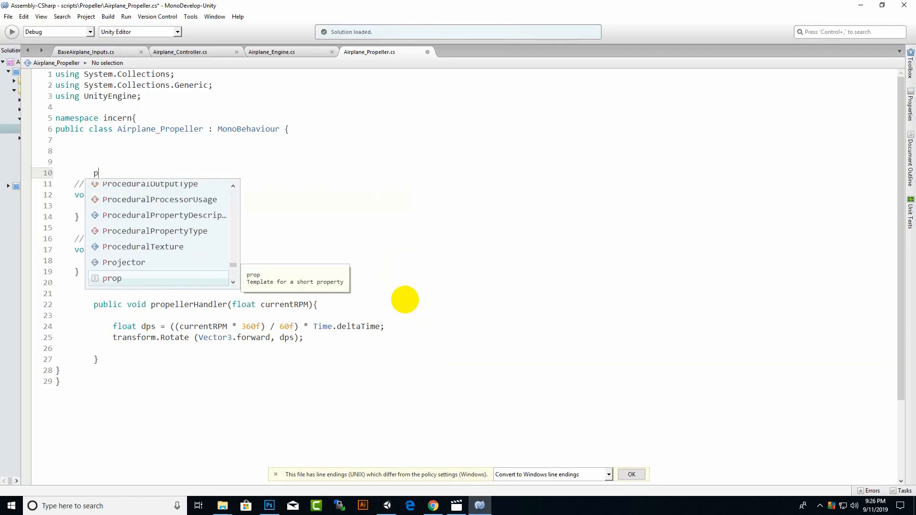
pyautogui.write('ublic f')
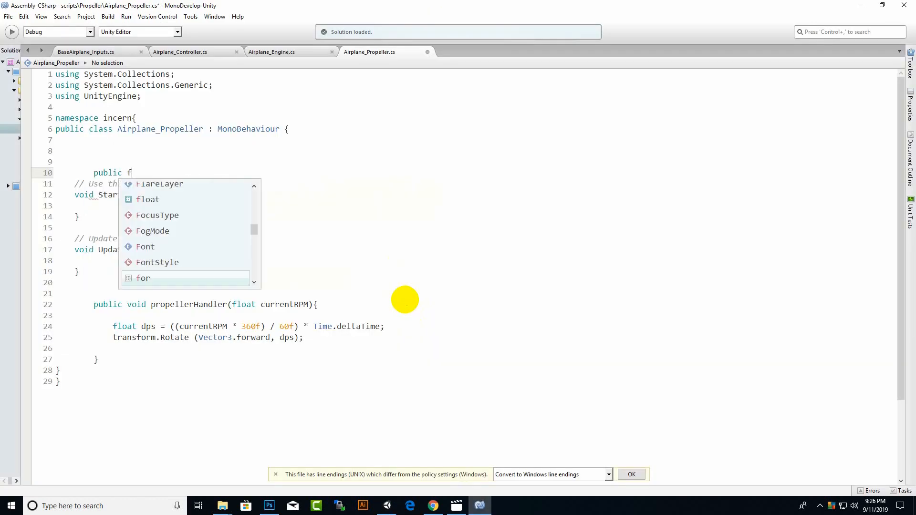
pyautogui.write('loat minQuadR')
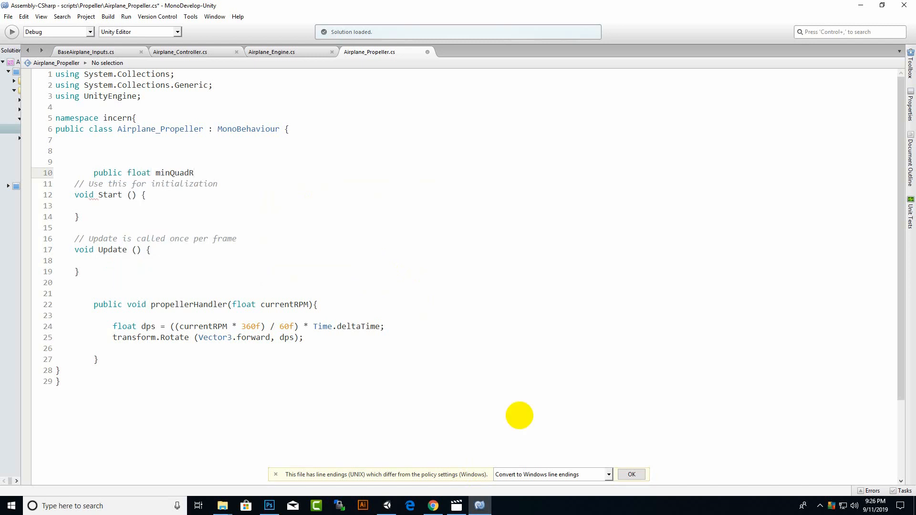
pyautogui.write('PMs = 300f;')
pyautogui.press('Return')
# Step: Declare two public GameObject fields, mainProp and blurProp, below minQuadRPMs
pyautogui.write('public Game')
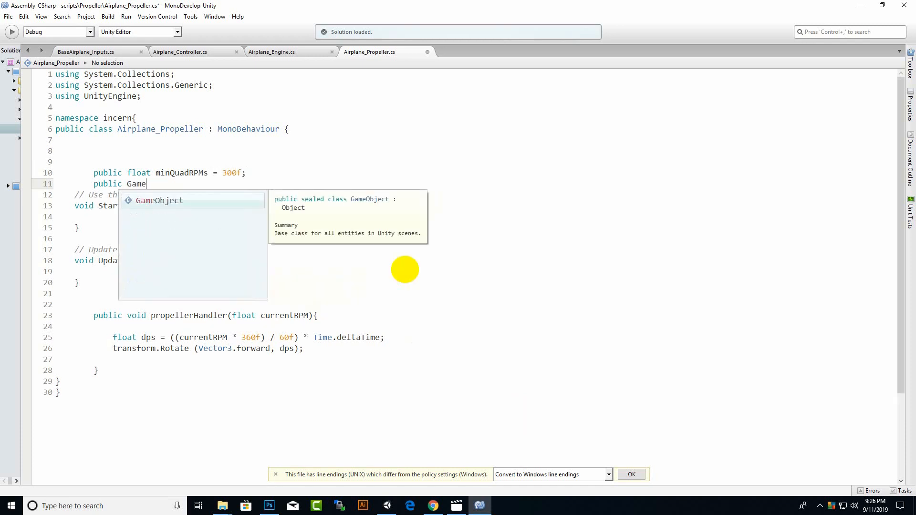
pyautogui.write('Object ')
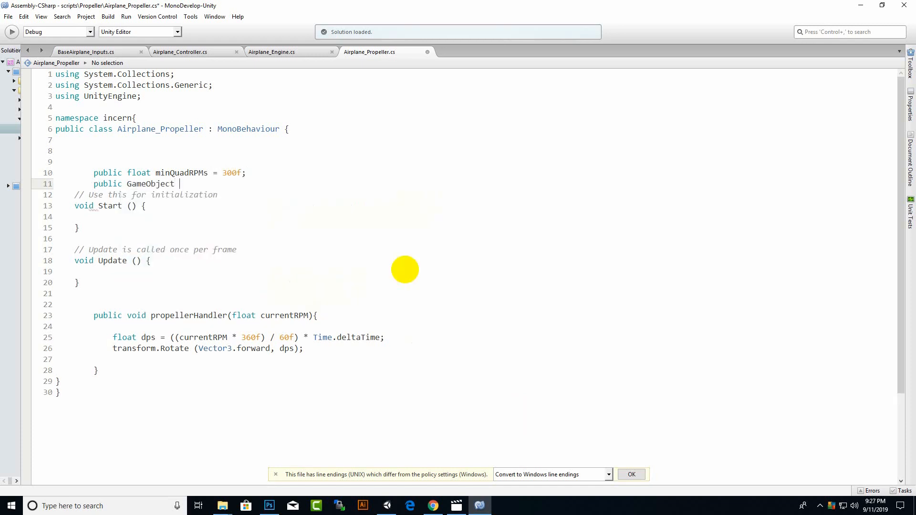
pyautogui.write('mainProp;')
pyautogui.press('Return')
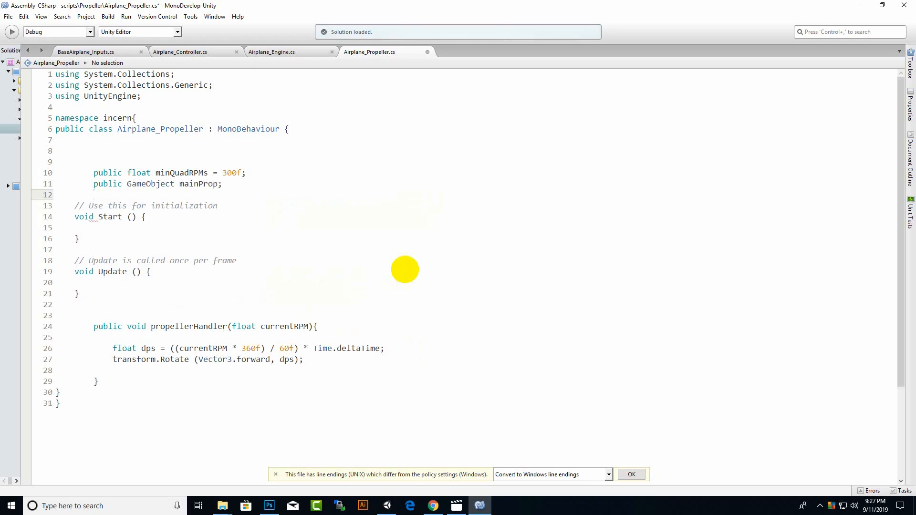
pyautogui.write('public GameObject blurP')
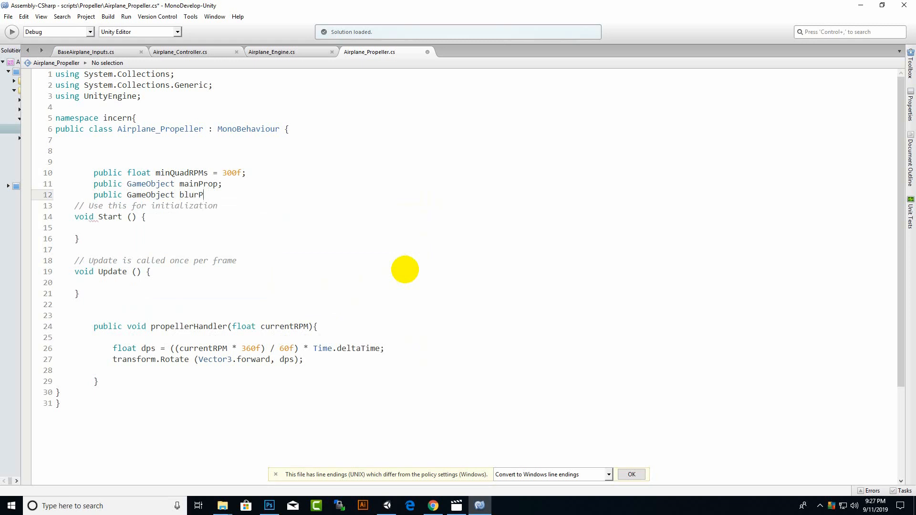
pyautogui.write('rop;')
pyautogui.press('Return')
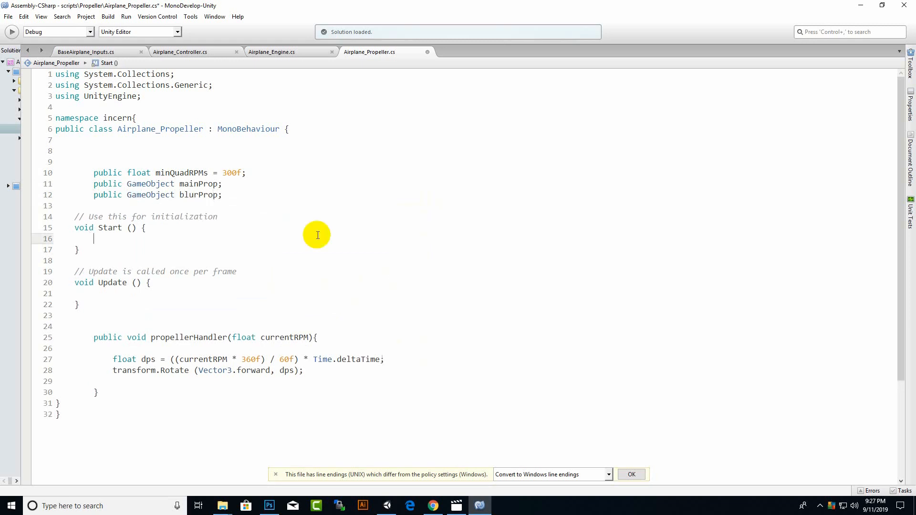
# Step: Add an if (mainProp && blurProp) block inside the Start method
pyautogui.click(319, 237)
pyautogui.write('if ')
pyautogui.write('()')
pyautogui.write('main')
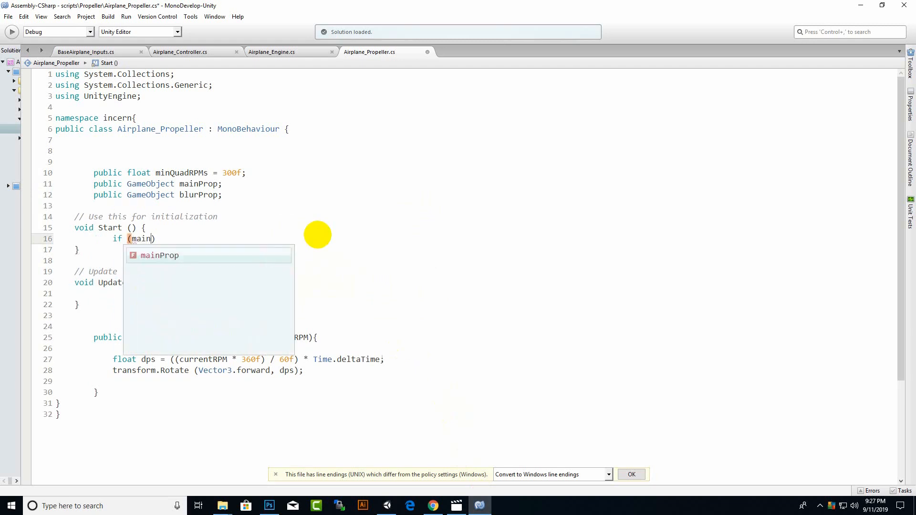
pyautogui.press('Return')
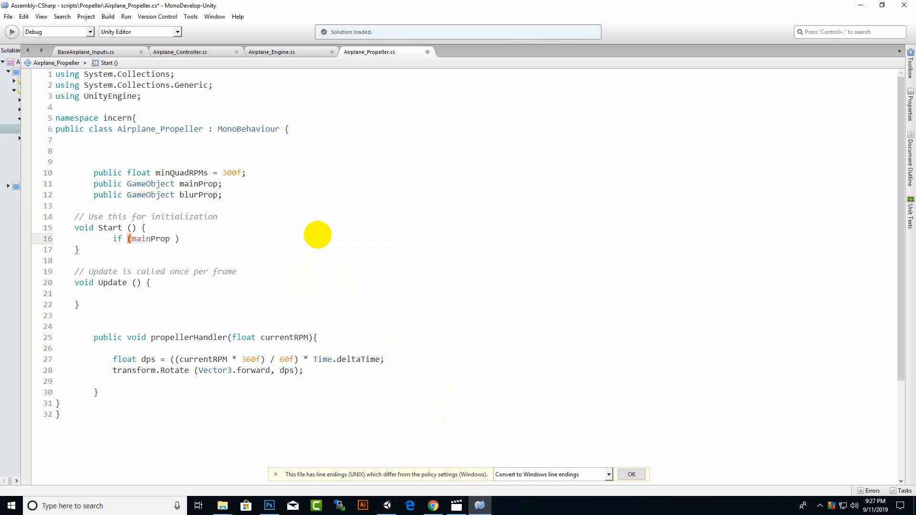
pyautogui.write('&& b')
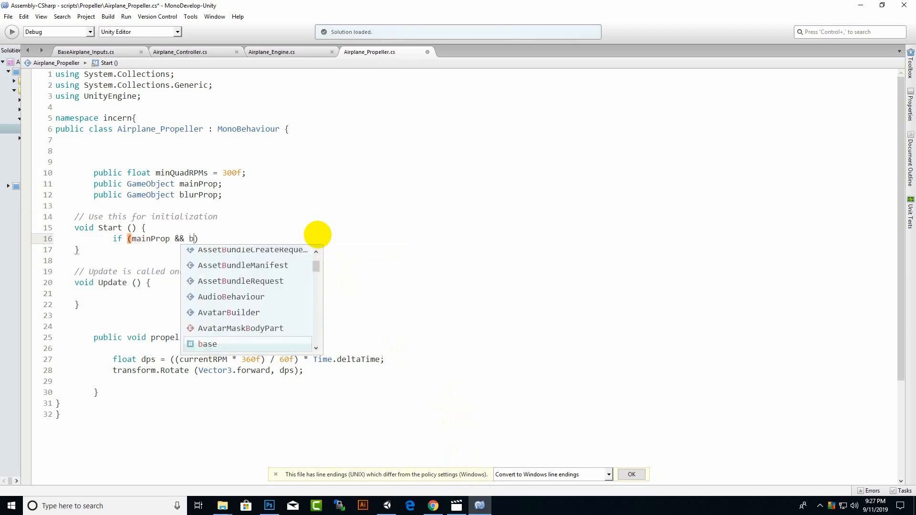
pyautogui.write('lu')
pyautogui.press('Return')
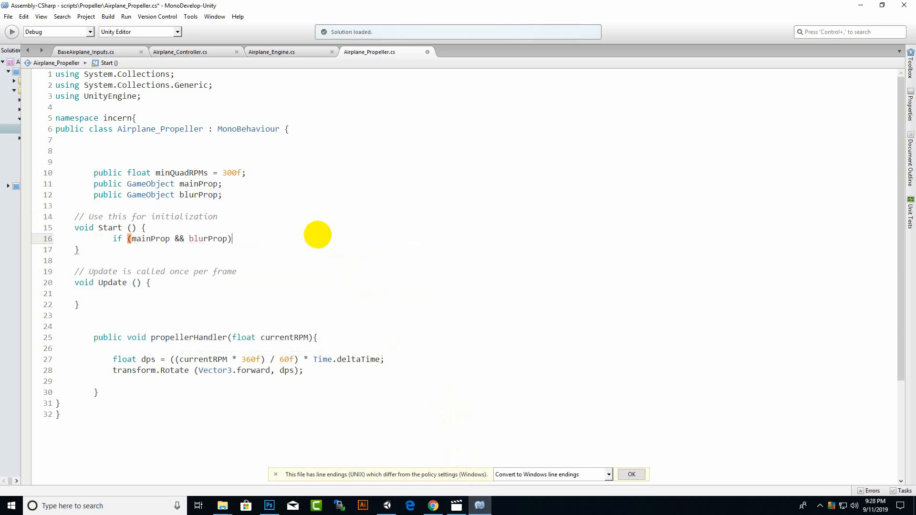
pyautogui.write('{')
pyautogui.press('Return')
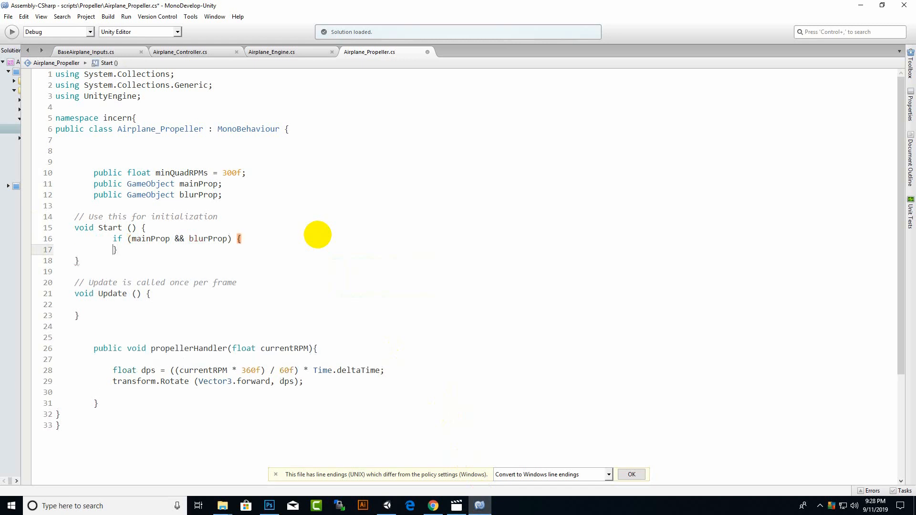
# Step: Inside the if (mainProp && blurProp) block in Start, add the call HandleSwapping (0f);
pyautogui.press('Return')
pyautogui.press('Return')
pyautogui.press('Up')
pyautogui.write('H')
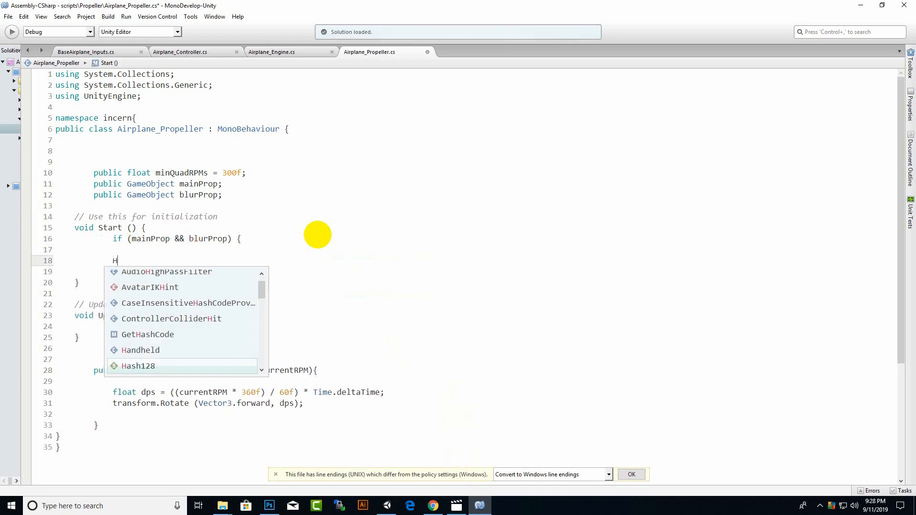
pyautogui.write('andle')
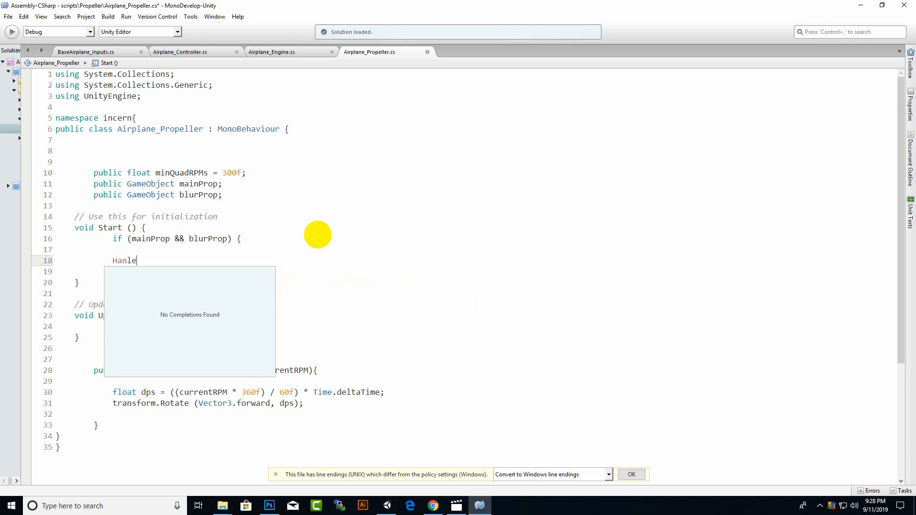
pyautogui.press('BackSpace')
pyautogui.press('BackSpace')
pyautogui.write('dleSwapping ()')
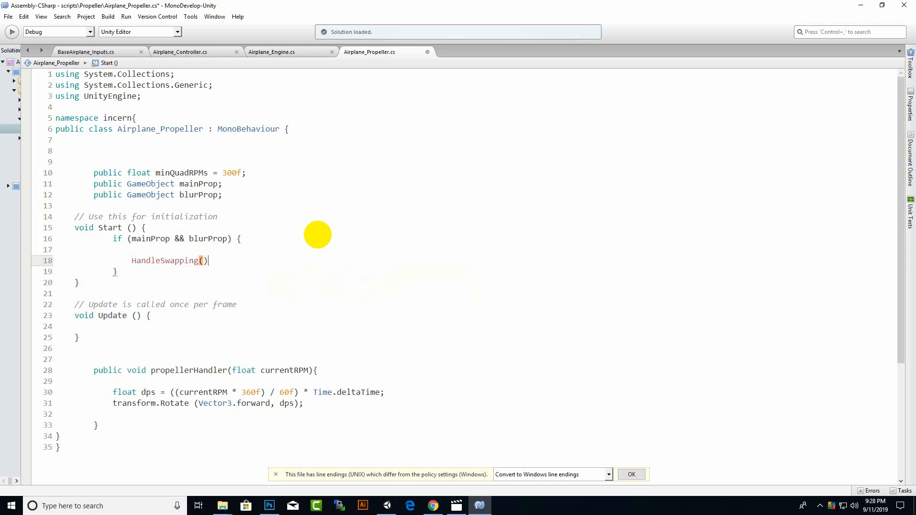
pyautogui.write(';')
pyautogui.press('Left')
pyautogui.press('Left')
pyautogui.write('0f')
# Step: Declare an empty void HandleSwapping() method below propellerHandler
pyautogui.scroll(-5, 317, 235)
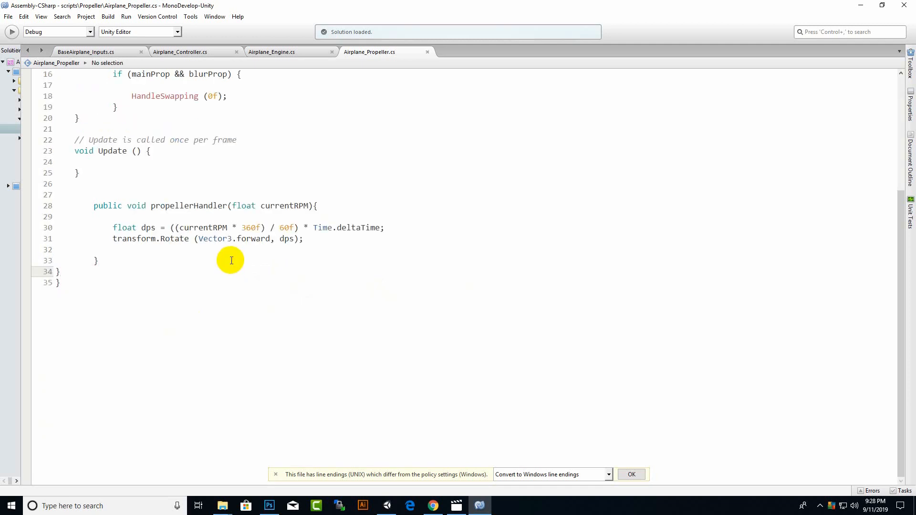
pyautogui.click(229, 261)
pyautogui.press('Return')
pyautogui.press('Return')
pyautogui.press('Return')
pyautogui.press('Return')
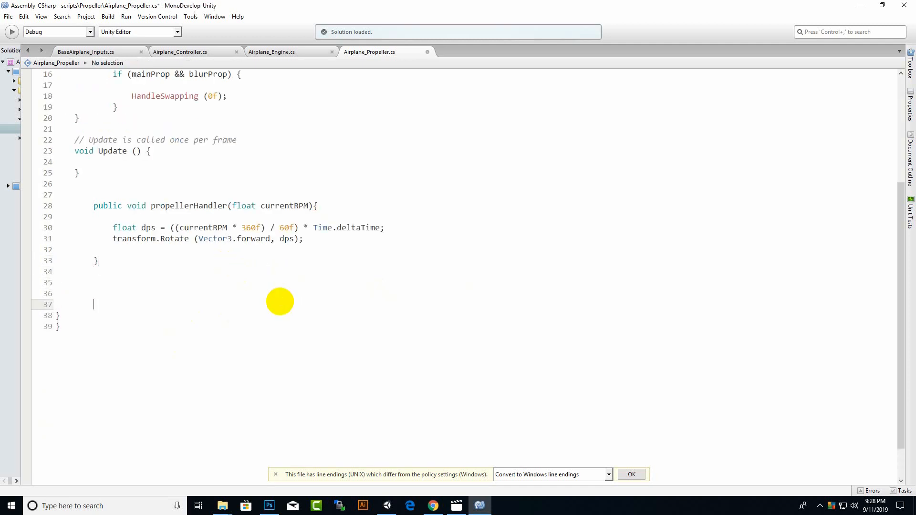
pyautogui.write('void HandleSwapping')
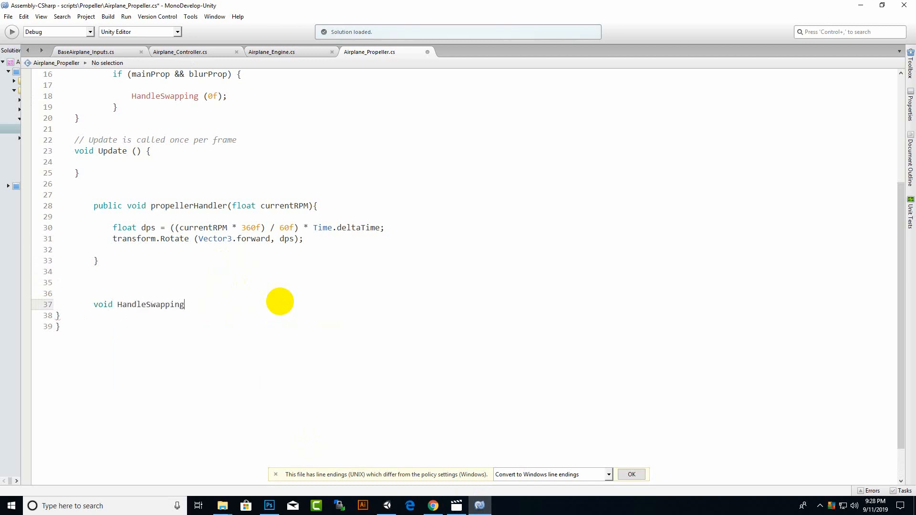
pyautogui.write('(){')
pyautogui.press('Return')
pyautogui.press('Return')
pyautogui.press('Return')
pyautogui.press('Return')
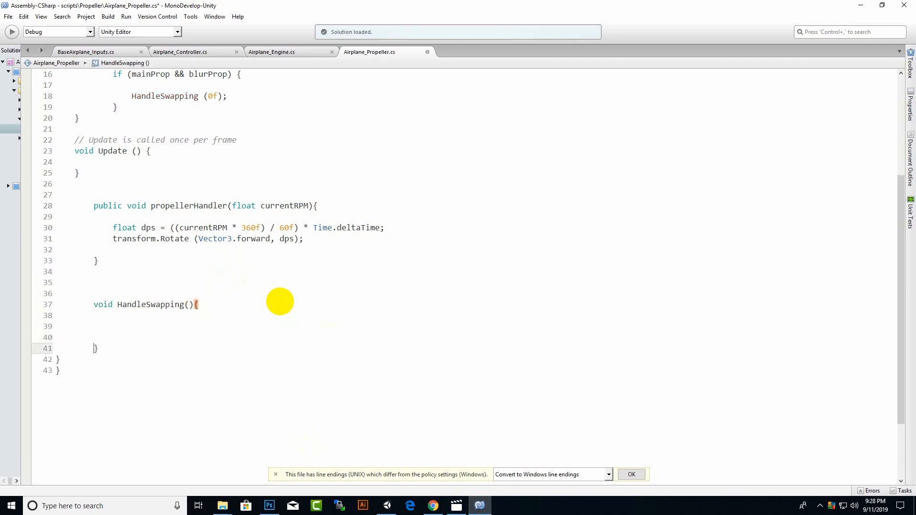
# Step: Give the HandleSwapping method a float parameter named currentRPM
pyautogui.press('Up')
pyautogui.press('Up')
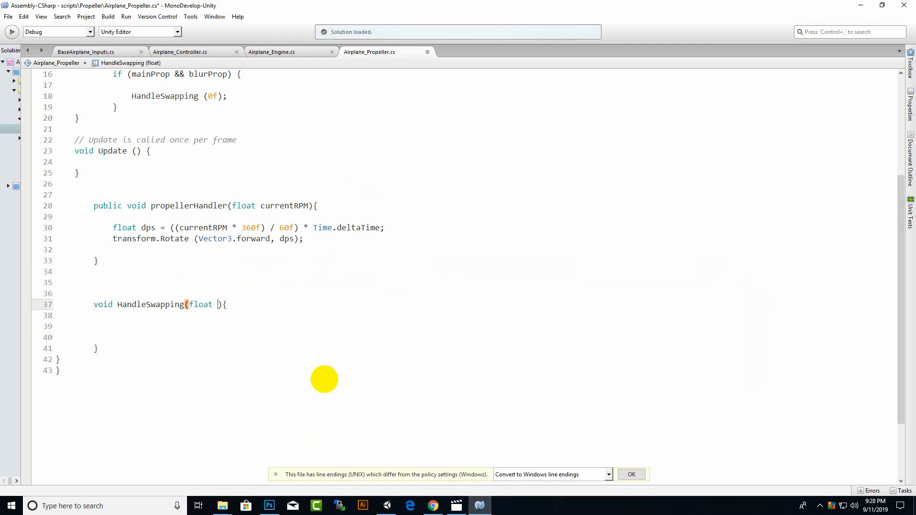
pyautogui.write('currentRPM')
# Step: Add an if (currentRPM > minQuadRPMs) block inside HandleSwapping
pyautogui.press('Down')
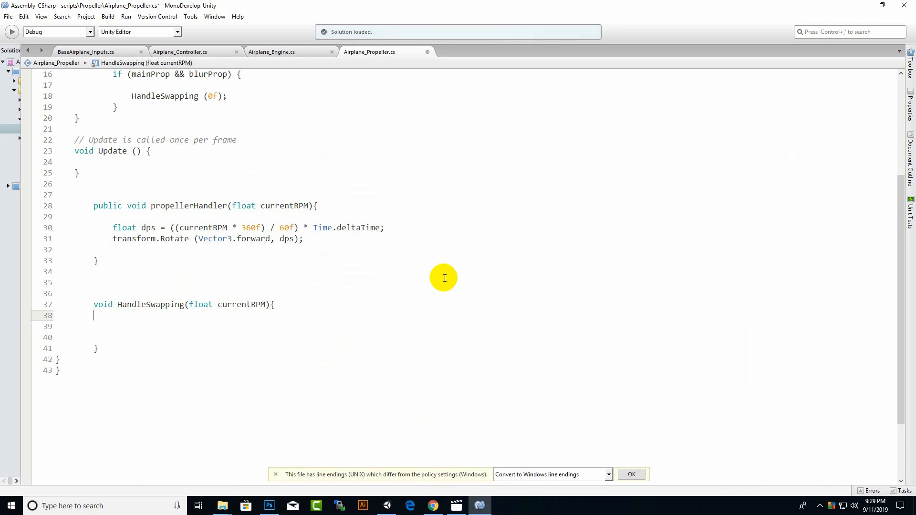
pyautogui.write('if()')
pyautogui.write('currentRPM ')
pyautogui.write('> min')
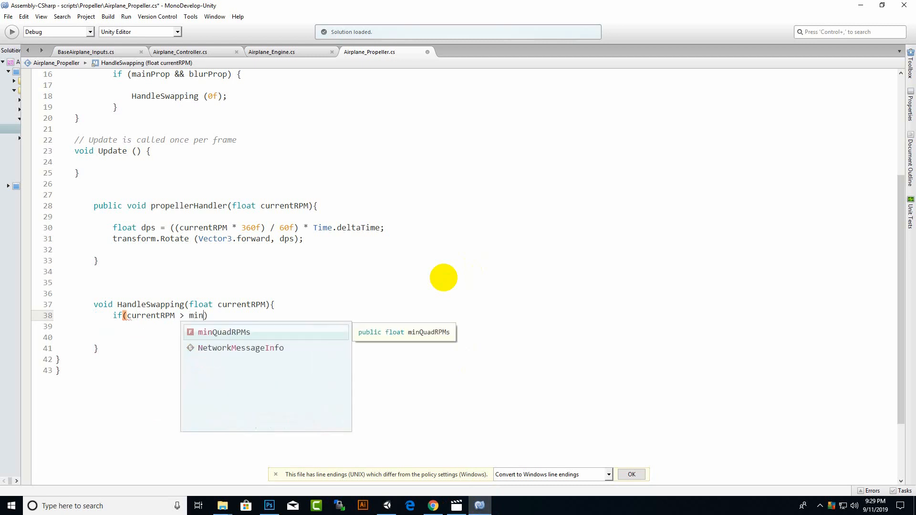
pyautogui.press('Return')
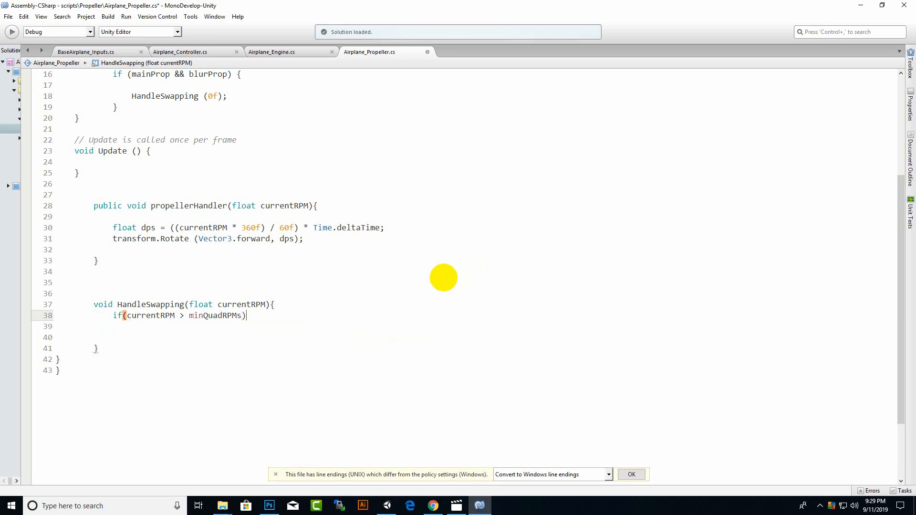
pyautogui.write('{')
pyautogui.press('Return')
# Step: In the currentRPM if block, write blurProp.gameObject.SetActive = true;
pyautogui.write('blu')
pyautogui.press('Return')
pyautogui.write('.')
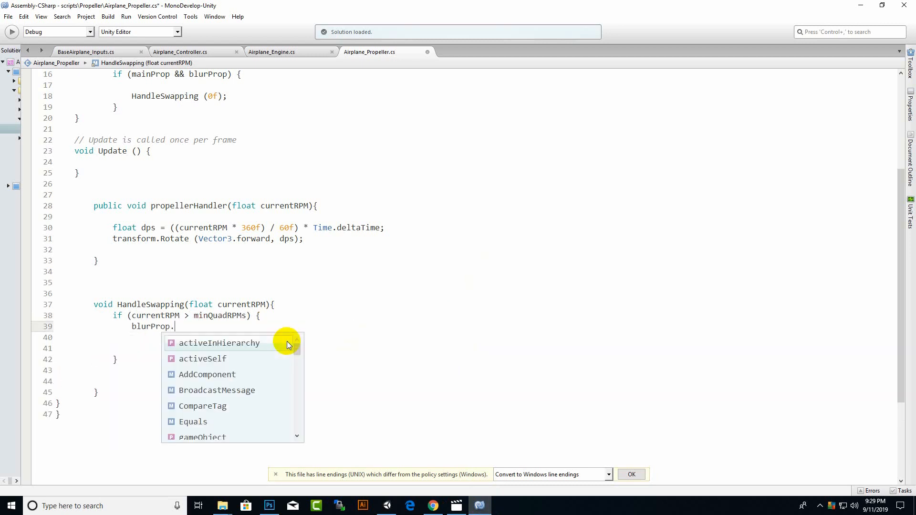
pyautogui.write('gam')
pyautogui.press('Return')
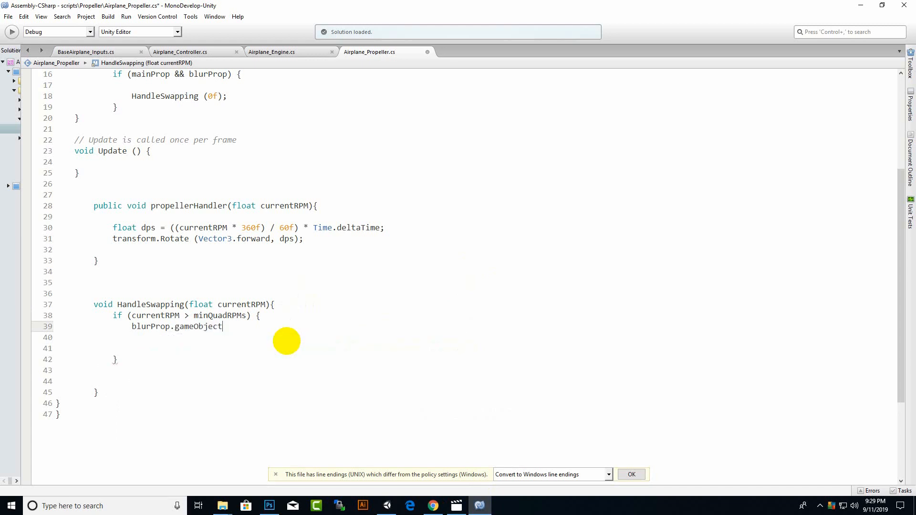
pyautogui.write('.set')
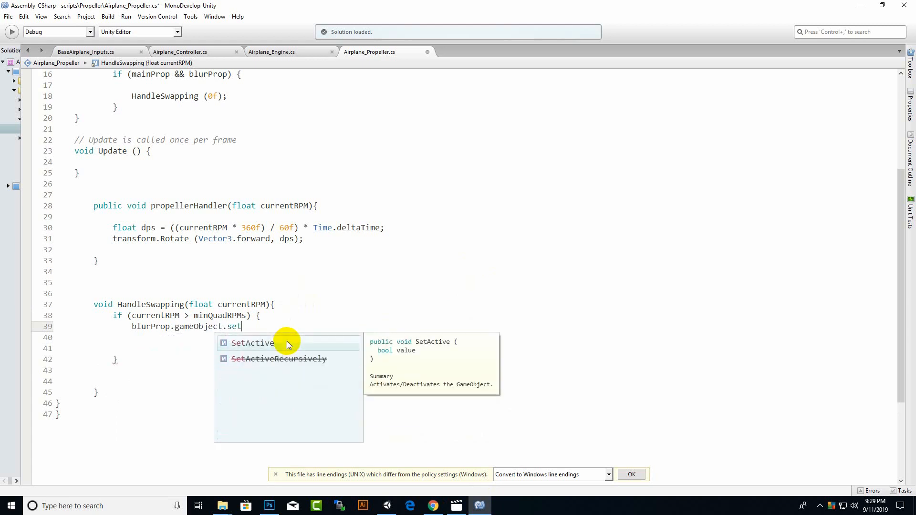
pyautogui.press('Return')
pyautogui.write('= ')
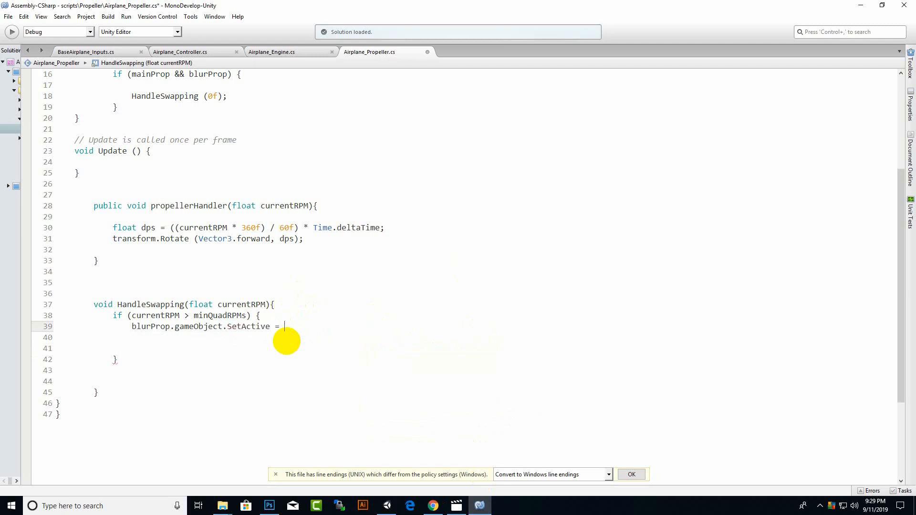
pyautogui.write('true')
pyautogui.press('Return')
pyautogui.press('Return')
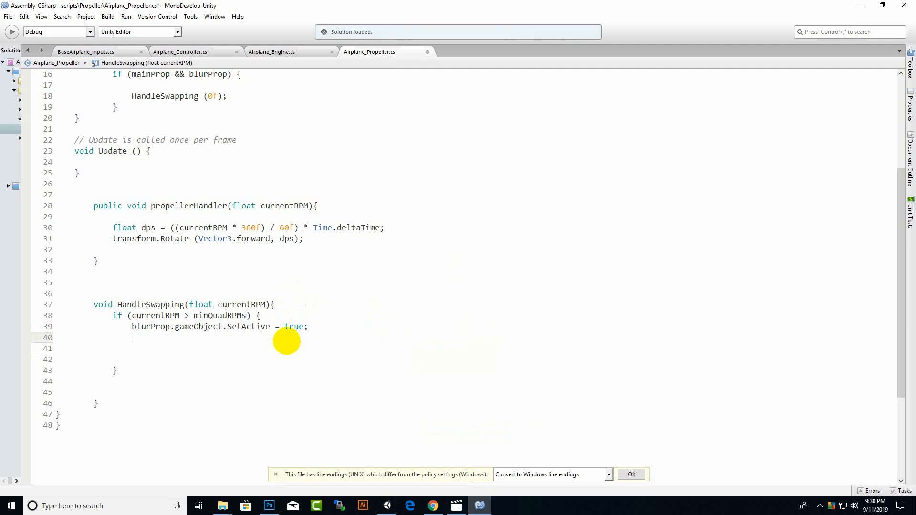
# Step: Below the blurProp line, write mainProp.gameObject.SetActive = false;
pyautogui.write('main')
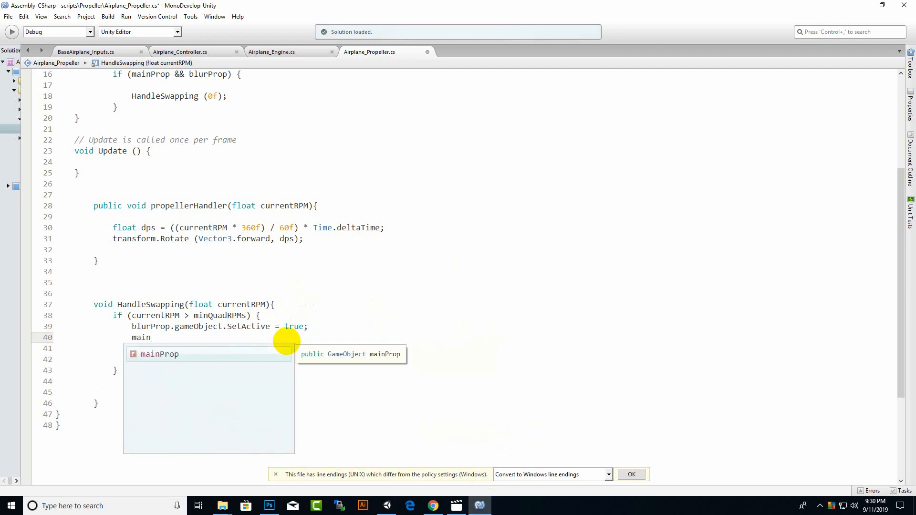
pyautogui.write('Prop.gam')
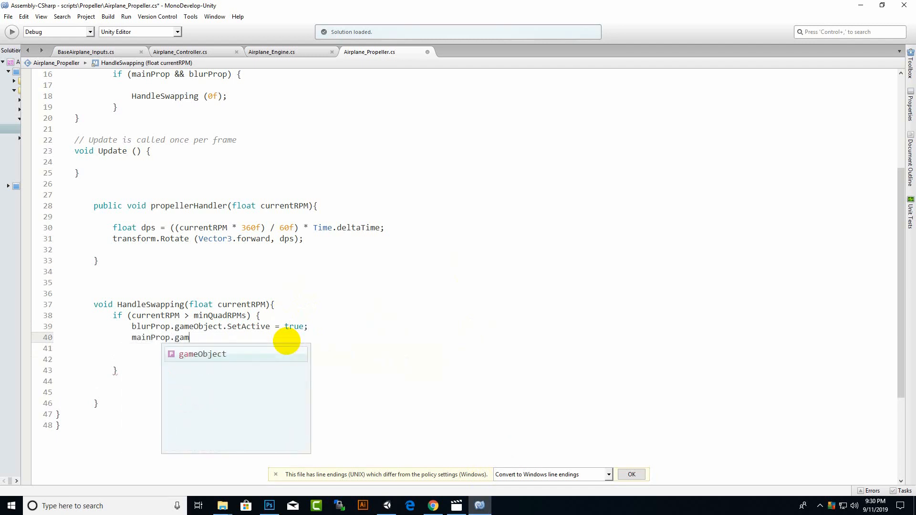
pyautogui.write('eObject.SetActive')
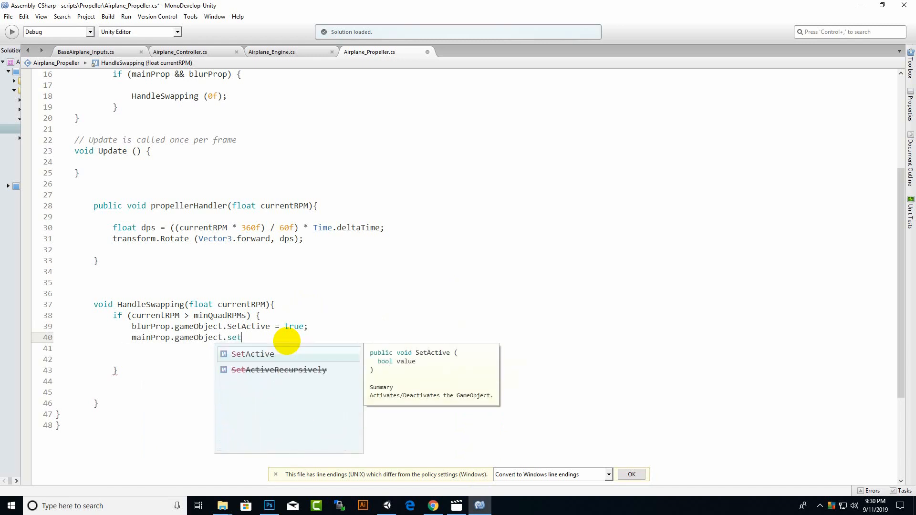
pyautogui.write(' = ')
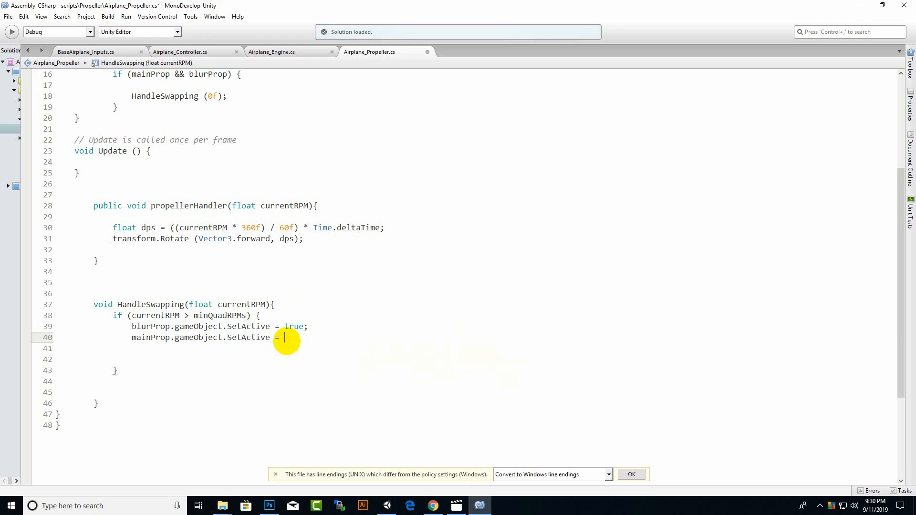
pyautogui.write('fals')
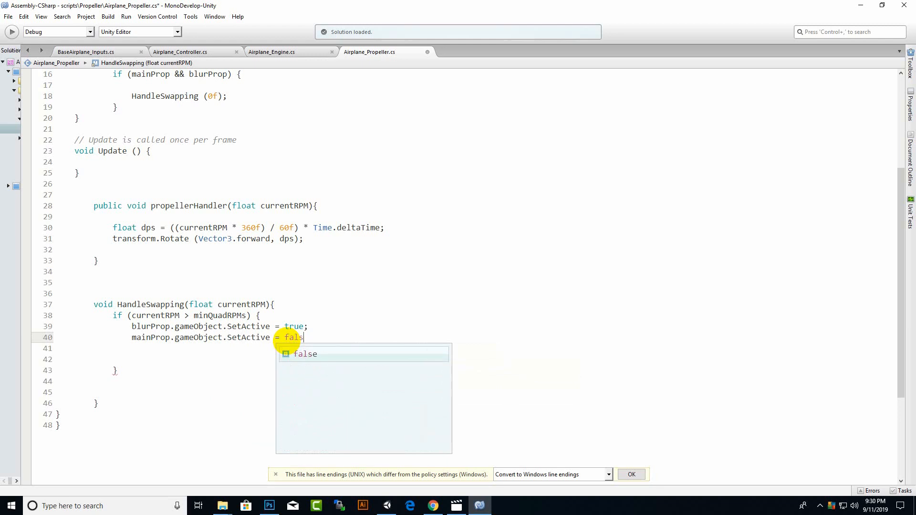
pyautogui.write('e;')
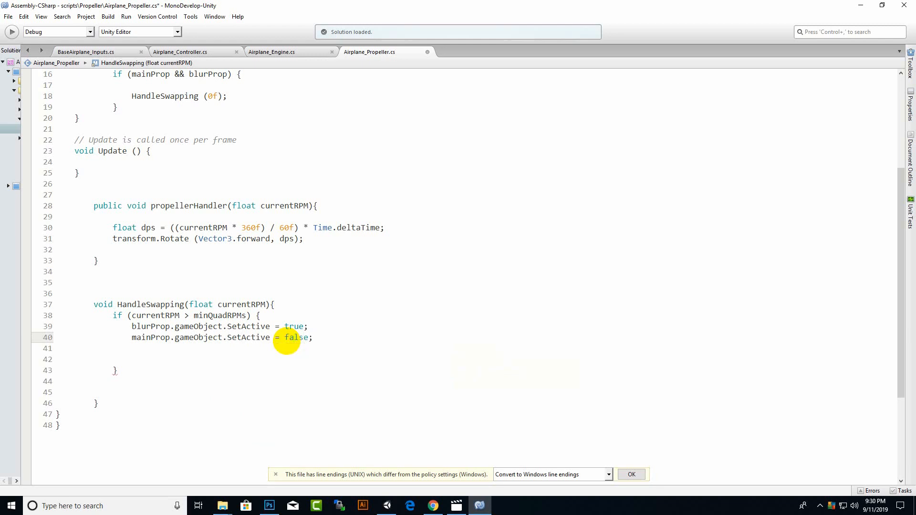
# Step: Add an empty else block after the if block in HandleSwapping
pyautogui.click(162, 371)
pyautogui.press('Return')
pyautogui.write('el')
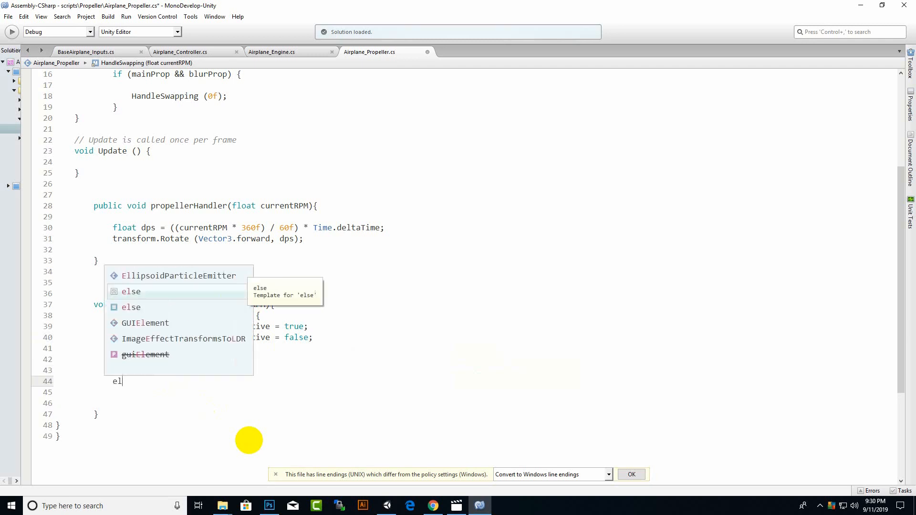
pyautogui.write('se ')
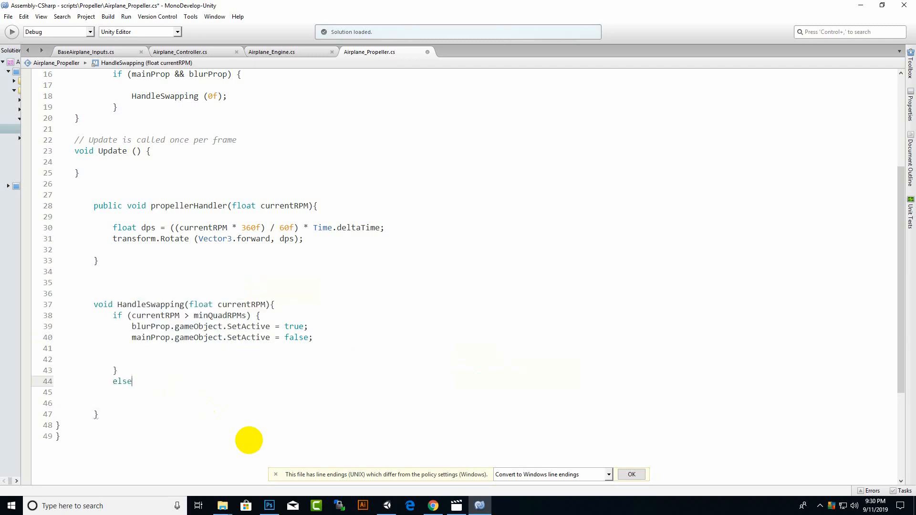
pyautogui.write('{')
pyautogui.press('Return')
pyautogui.press('Return')
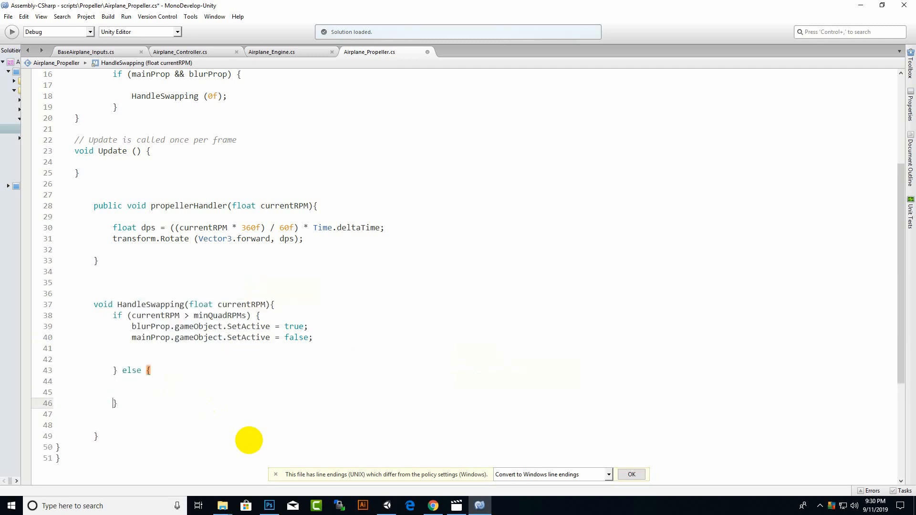
# Step: Copy the two SetActive lines from the if block into the else block
pyautogui.moveTo(131, 329); pyautogui.dragTo(342, 346)
pyautogui.hotkey('ctrl', 'c')
pyautogui.click(240, 385)
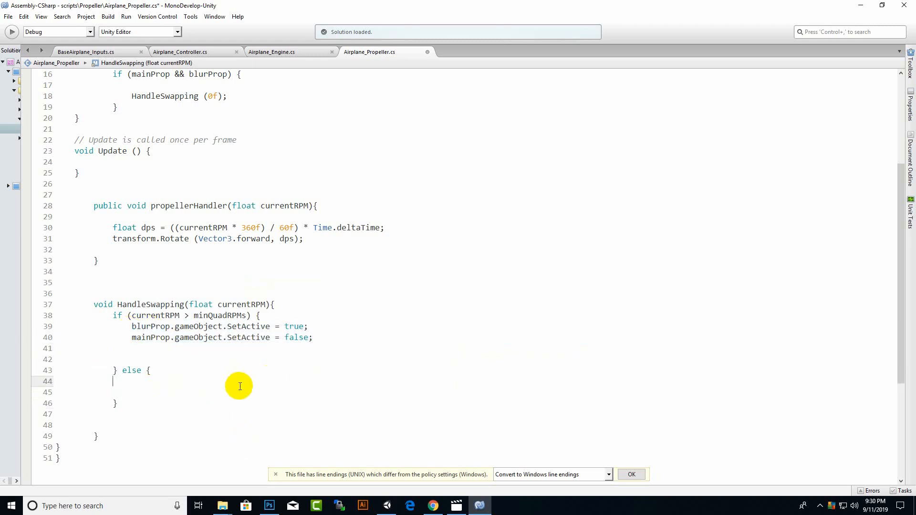
pyautogui.hotkey('ctrl', 'v')
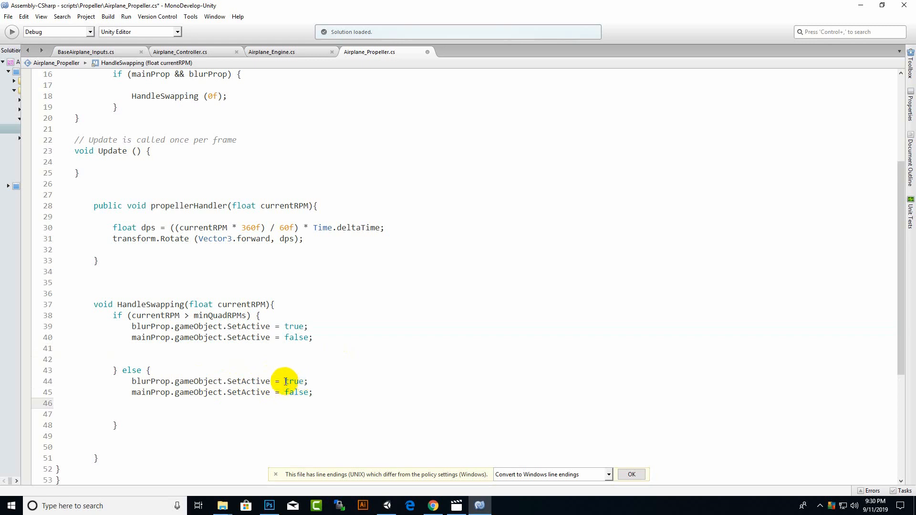
# Step: In the else block, change the blurProp SetActive value to false and the mainProp value to true
pyautogui.moveTo(286, 381); pyautogui.dragTo(303, 381)
pyautogui.write('false')
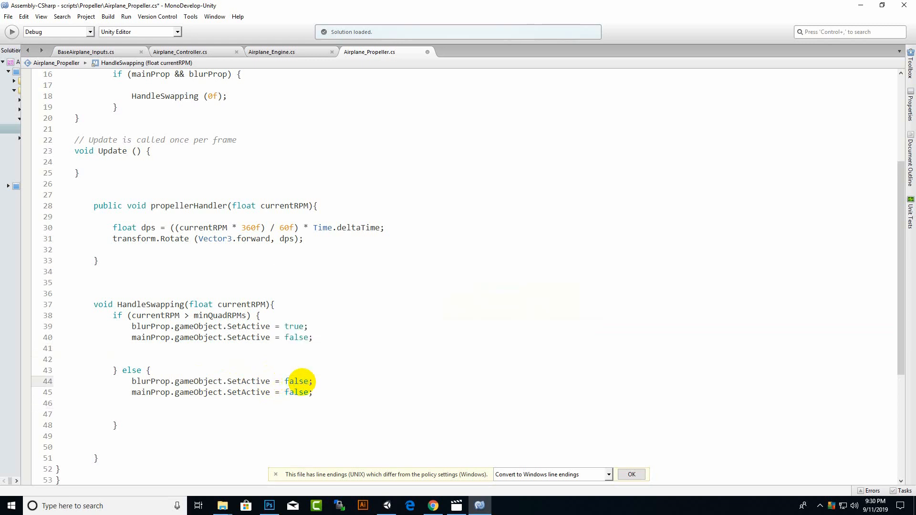
pyautogui.moveTo(308, 393); pyautogui.dragTo(286, 392)
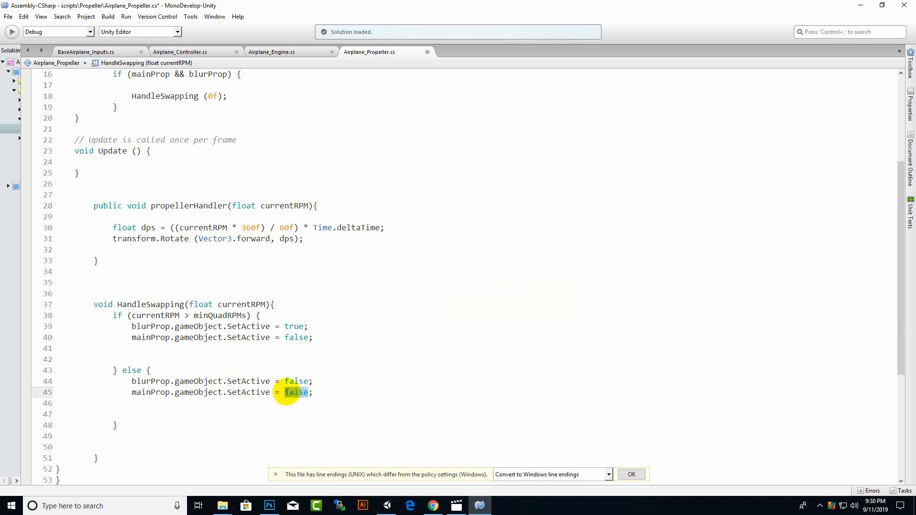
pyautogui.write('true')
# Step: Copy the if (mainProp && blurProp) block from Start into propellerHandler, below the transform.Rotate line
pyautogui.scroll(2, 244, 302)
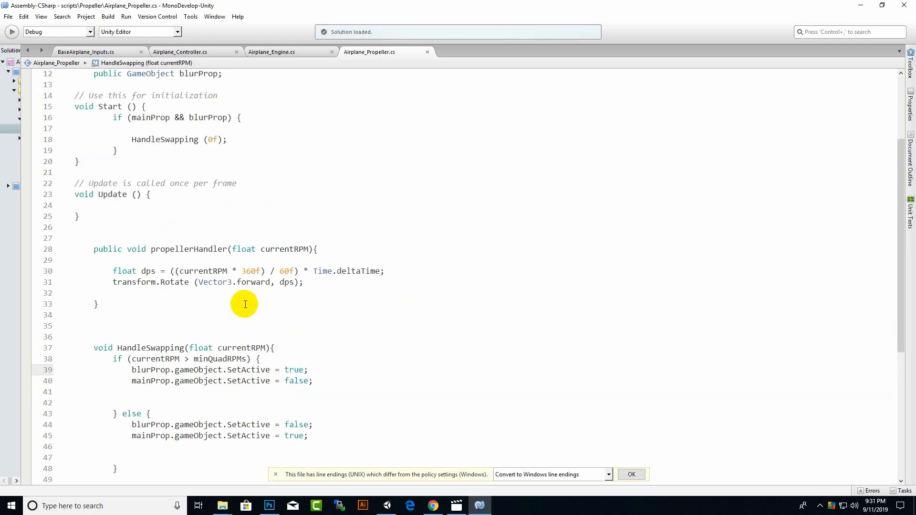
pyautogui.scroll(2, 199, 163)
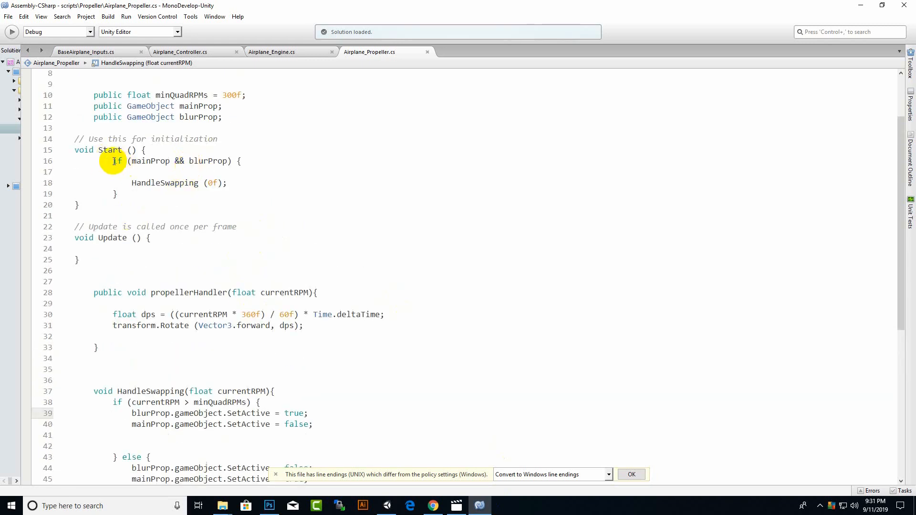
pyautogui.click(117, 163)
pyautogui.moveTo(117, 163); pyautogui.dragTo(185, 192)
pyautogui.hotkey('ctrl', 'c')
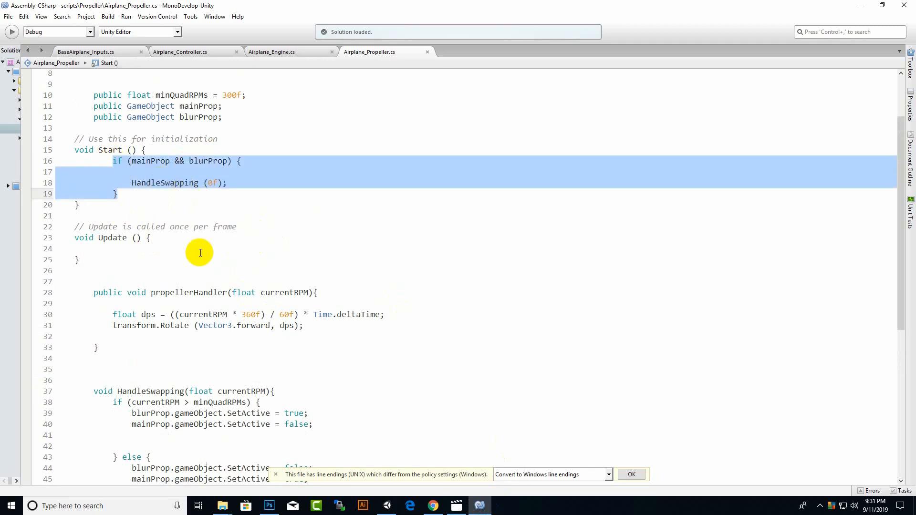
pyautogui.scroll(-4, 200, 251)
pyautogui.click(183, 261)
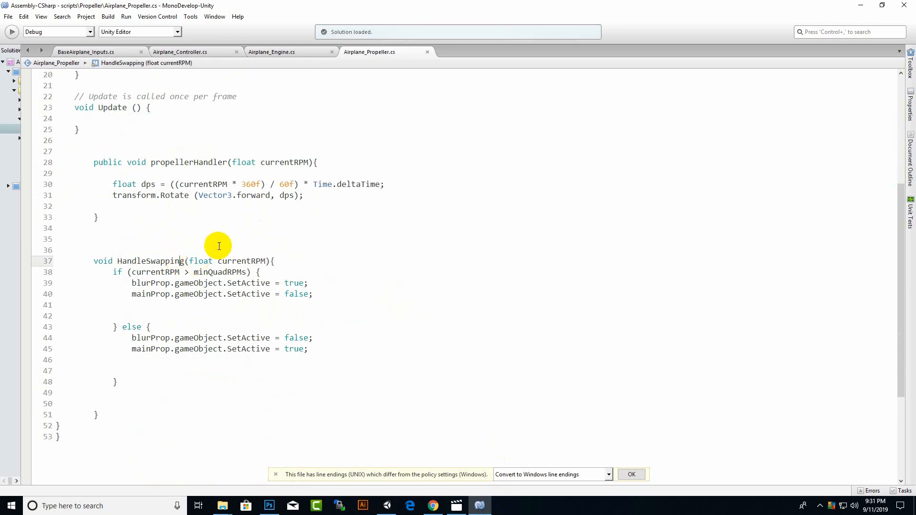
pyautogui.scroll(1, 159, 194)
pyautogui.click(219, 213)
pyautogui.click(360, 245)
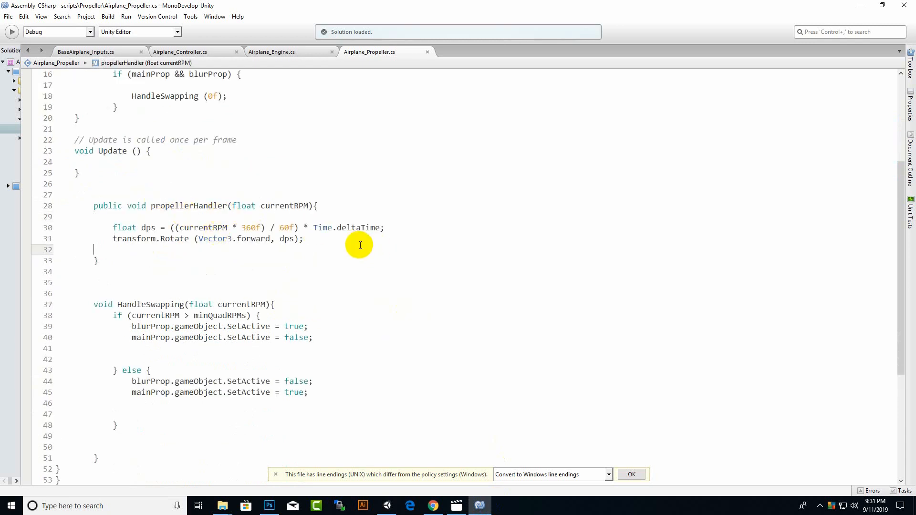
pyautogui.hotkey('ctrl', 'v')
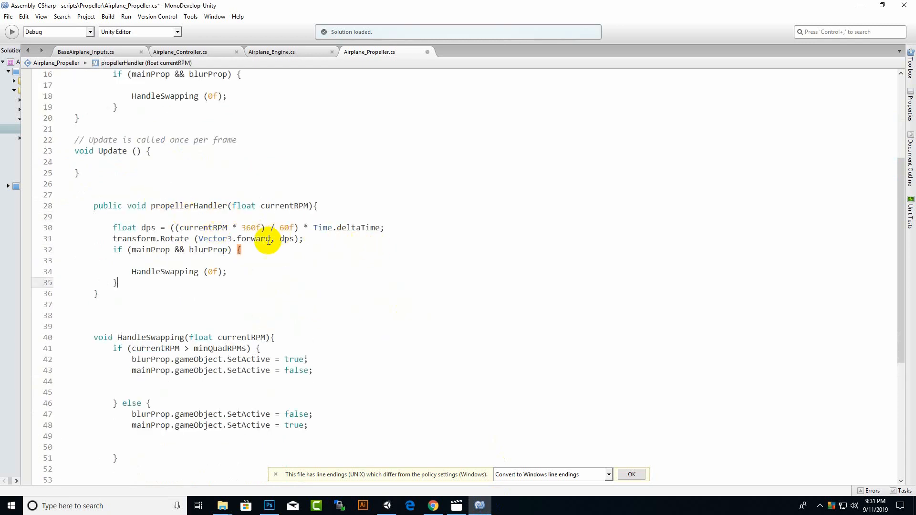
# Step: In propellerHandler, replace the 0f argument of the HandleSwapping call with currentRPM, save the script and review it
pyautogui.click(218, 271)
pyautogui.doubleClick(210, 271)
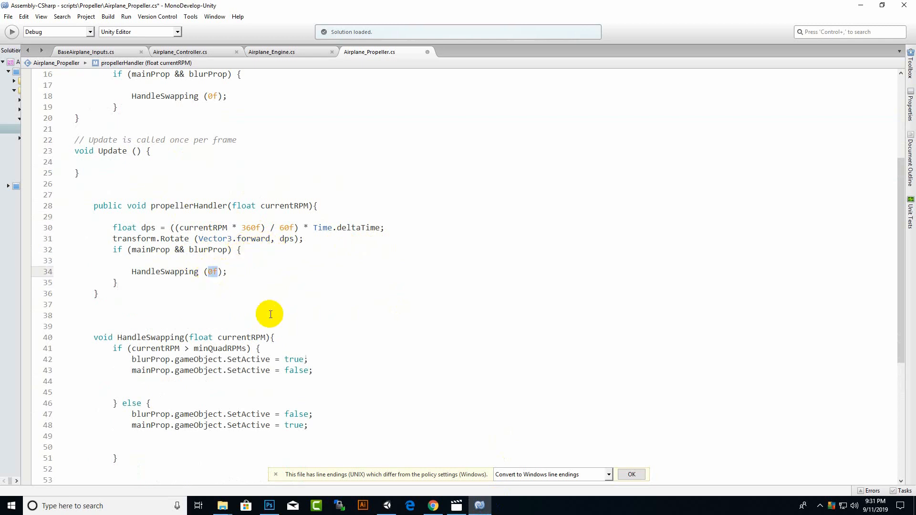
pyautogui.write('curr')
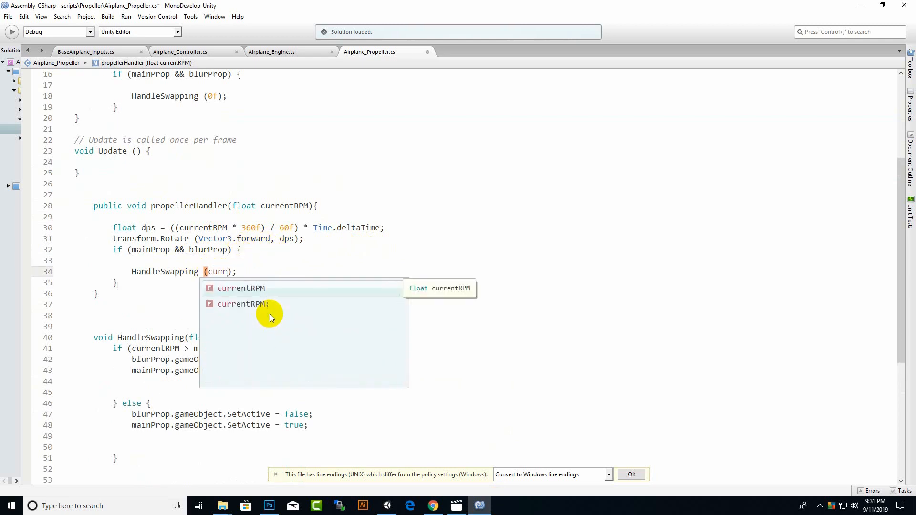
pyautogui.press('Return')
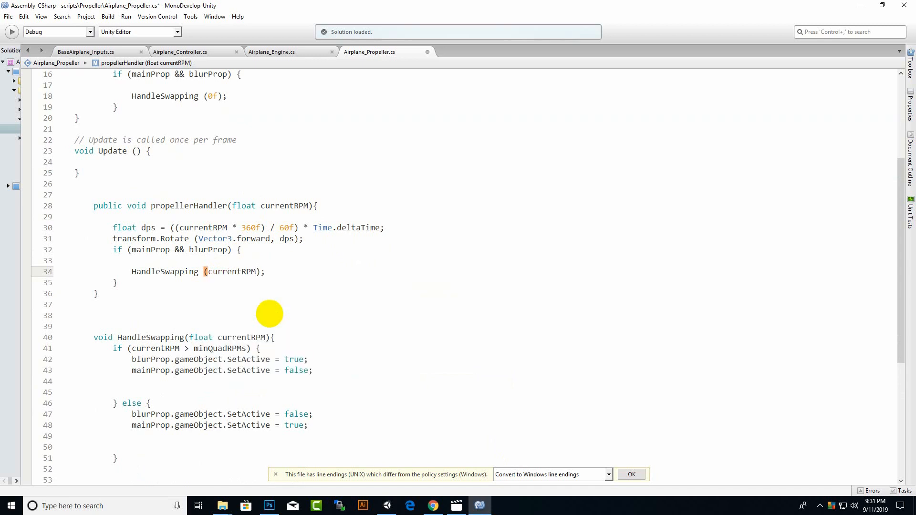
pyautogui.hotkey('ctrl', 's')
pyautogui.scroll(-5, 273, 309)
pyautogui.scroll(10, 273, 310)
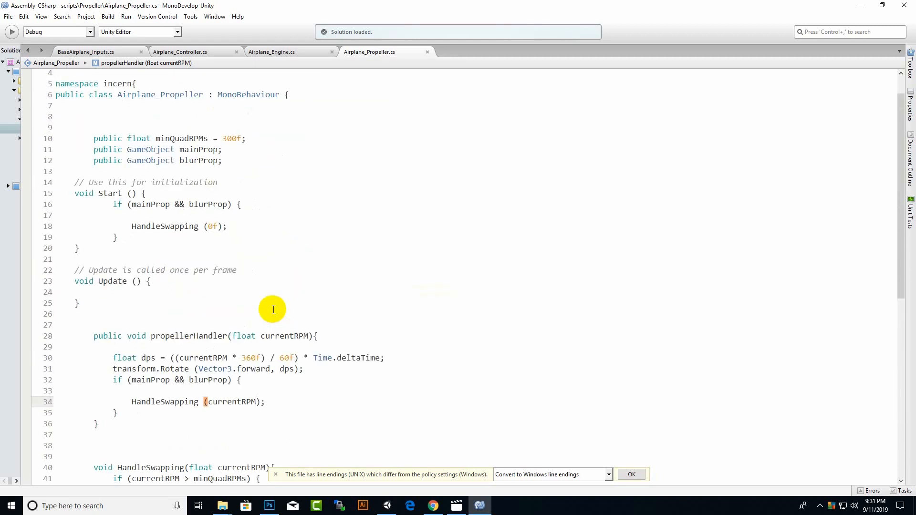
pyautogui.scroll(-10, 274, 310)
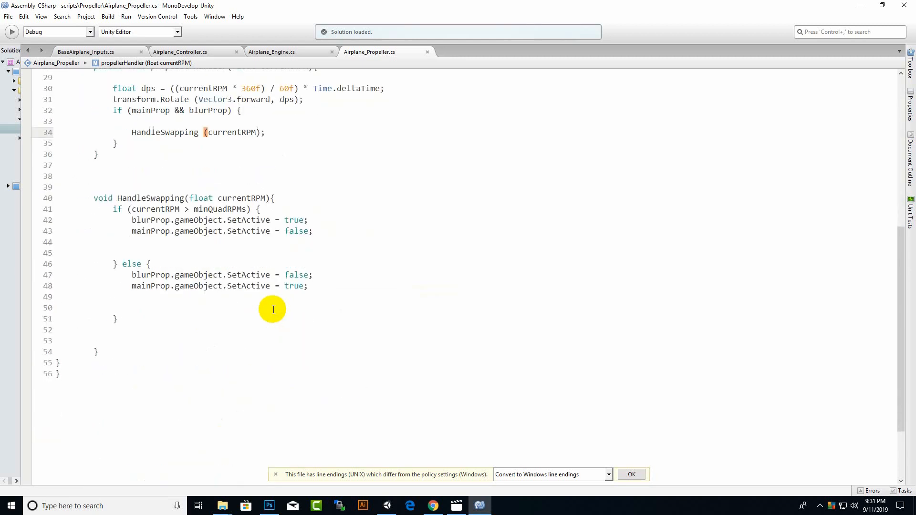
pyautogui.scroll(8, 273, 310)
pyautogui.click(265, 209)
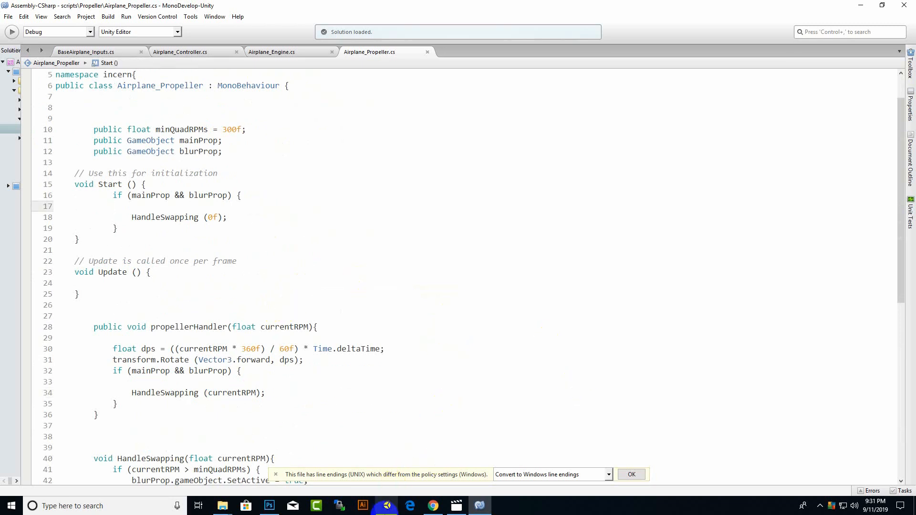
# Step: Switch to Unity, inspect the prepeller object's script component, and open the SetActive assignment error in Airplane_Propeller from the console
pyautogui.click(387, 506)
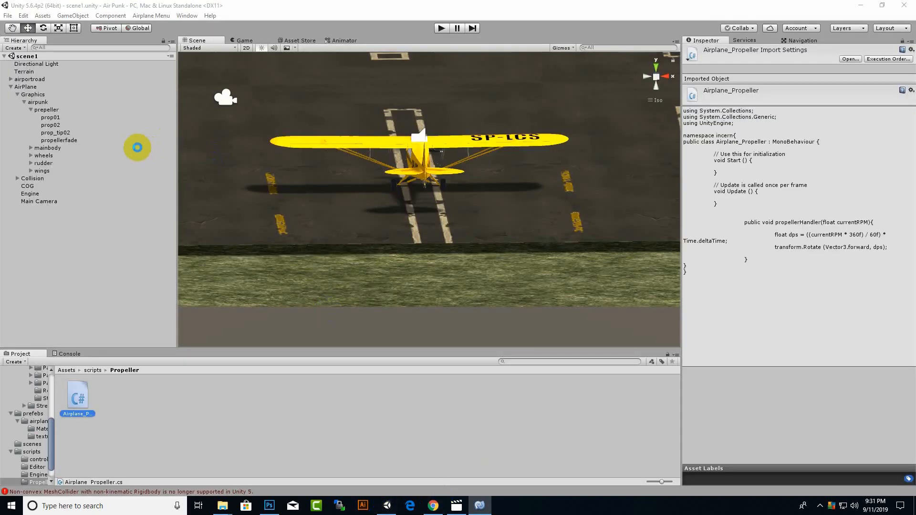
pyautogui.click(50, 111)
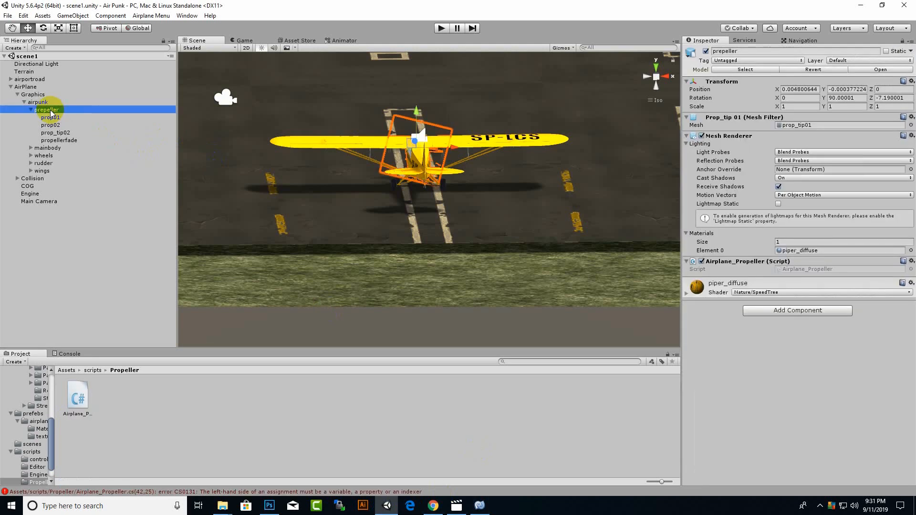
pyautogui.scroll(-1, 332, 238)
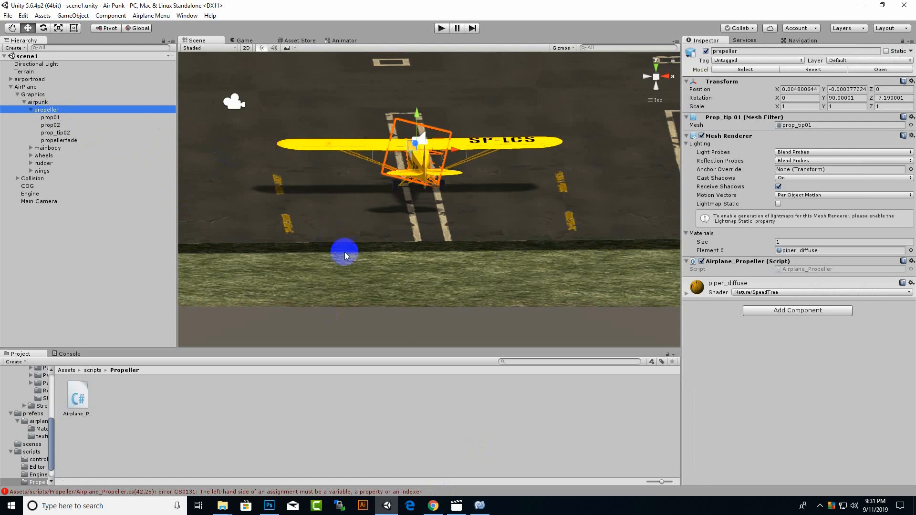
pyautogui.click(479, 506)
pyautogui.click(417, 251)
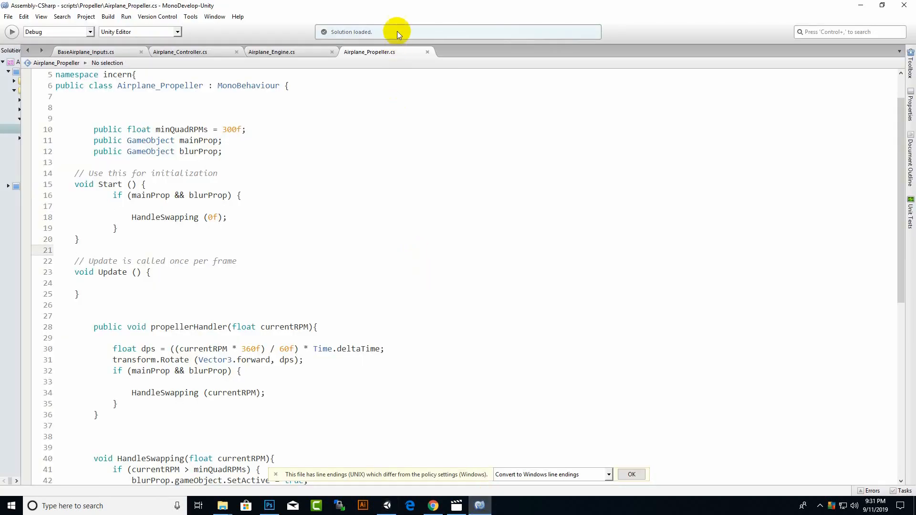
pyautogui.click(389, 507)
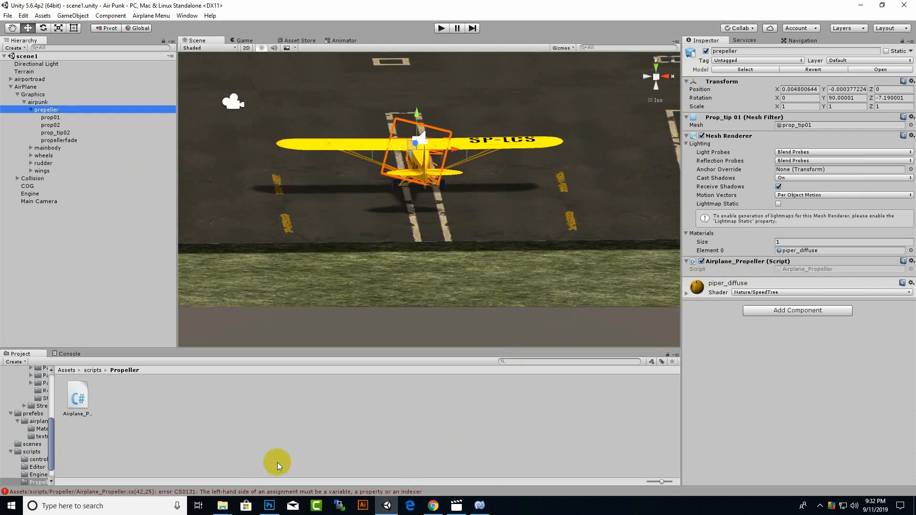
pyautogui.click(283, 492)
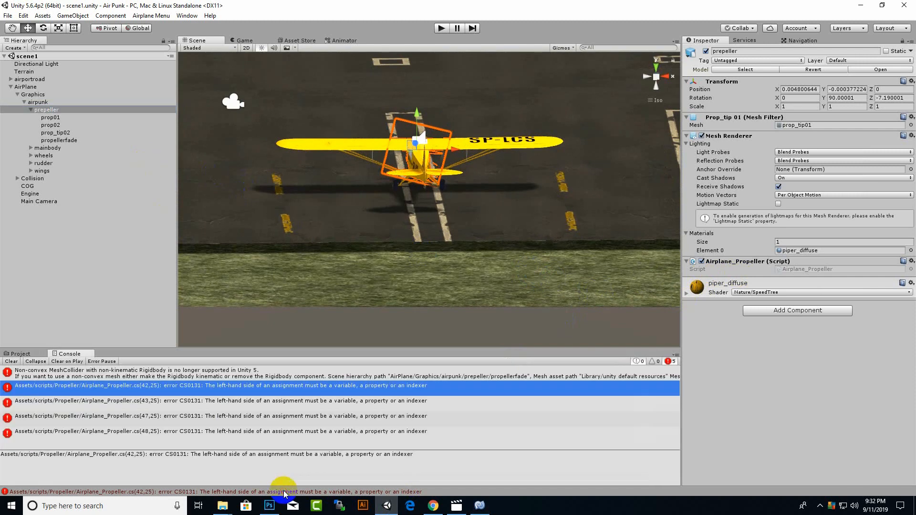
pyautogui.doubleClick(142, 395)
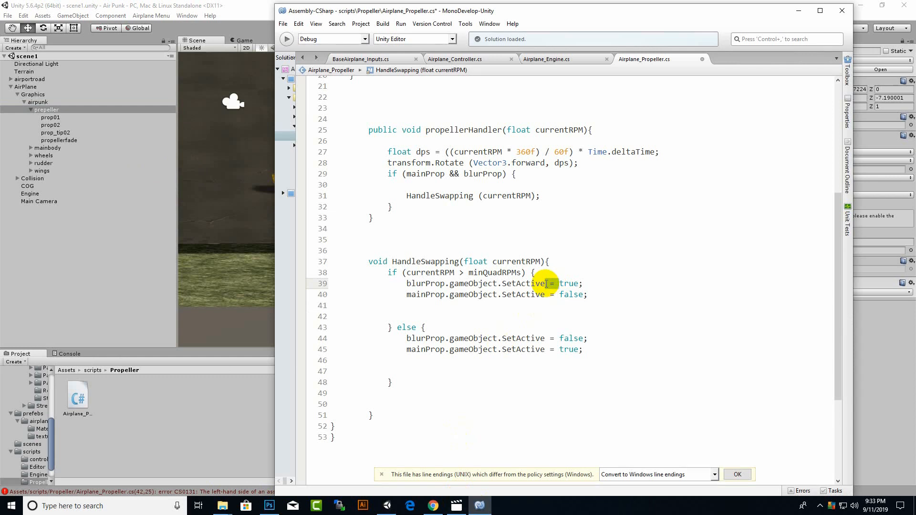
# Step: In HandleSwapping's if block, rewrite the assignments as method calls: SetActive(true) for blurProp and SetActive(false) for mainProp
pyautogui.write('(')
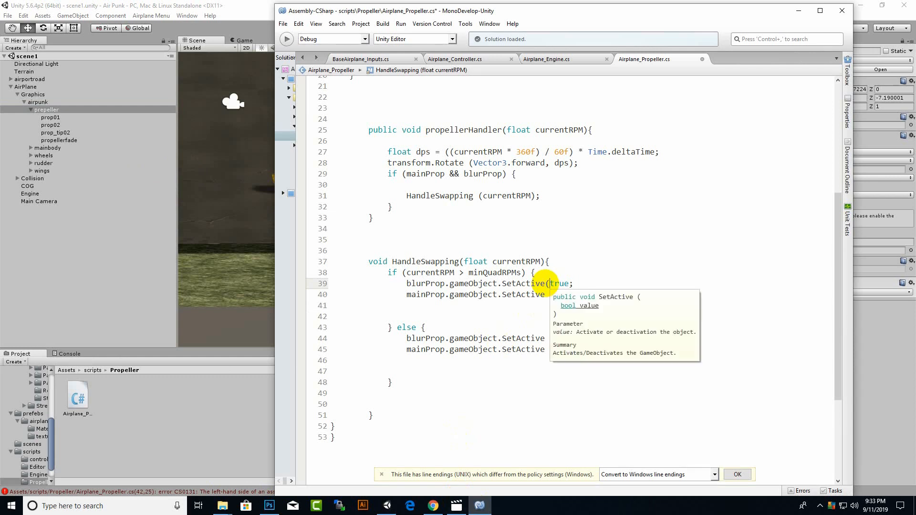
pyautogui.click(569, 283)
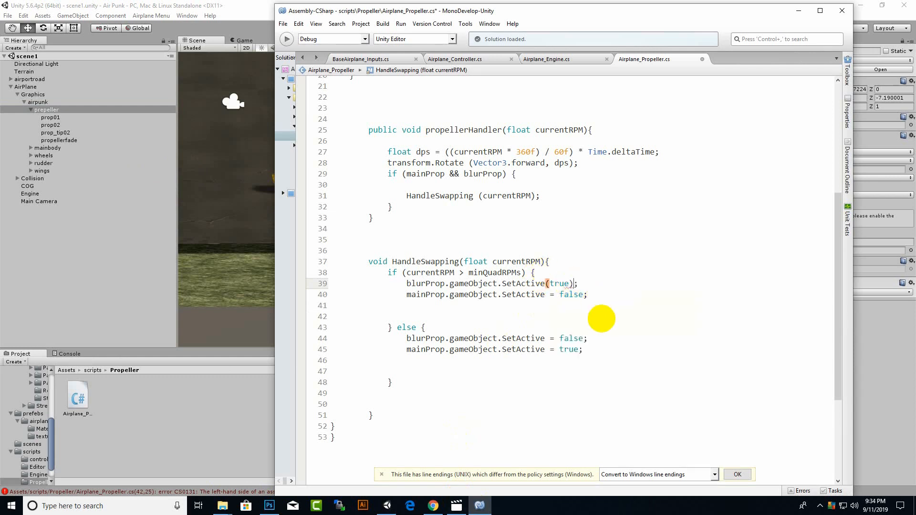
pyautogui.click(583, 294)
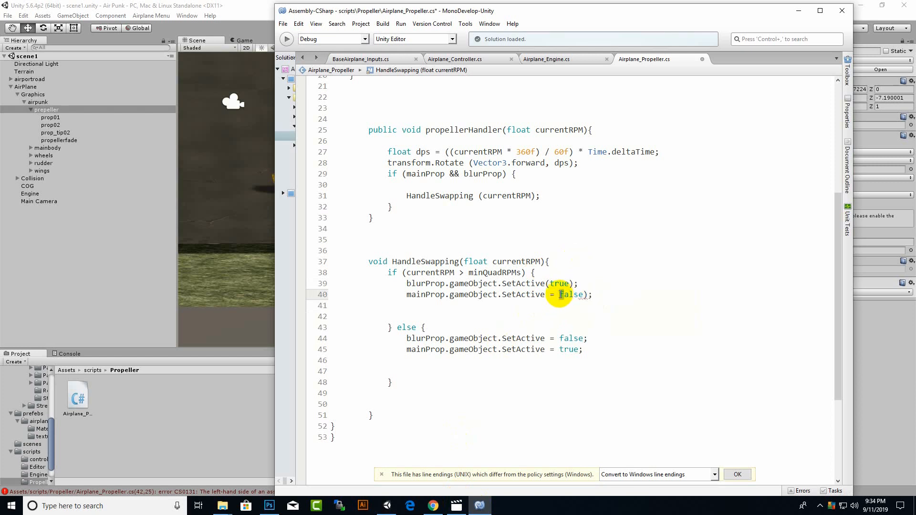
pyautogui.moveTo(559, 294); pyautogui.dragTo(546, 296)
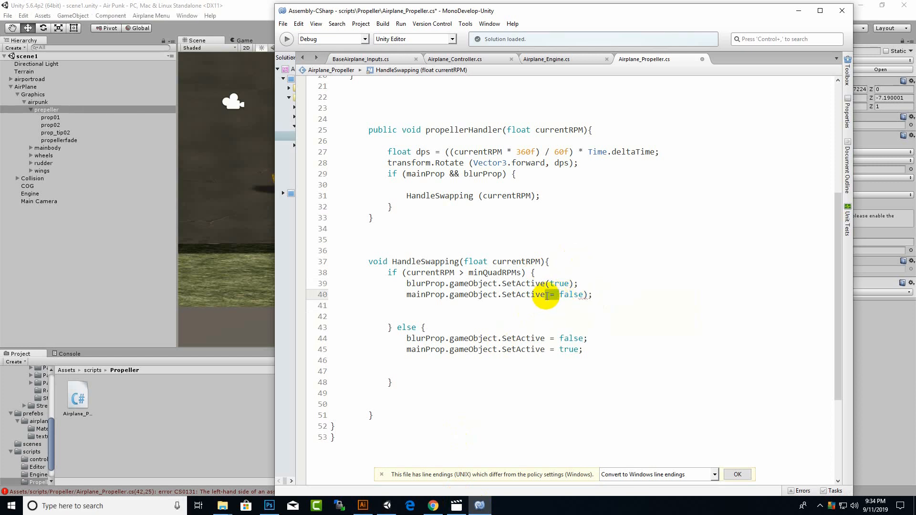
pyautogui.write('(')
pyautogui.click(530, 306)
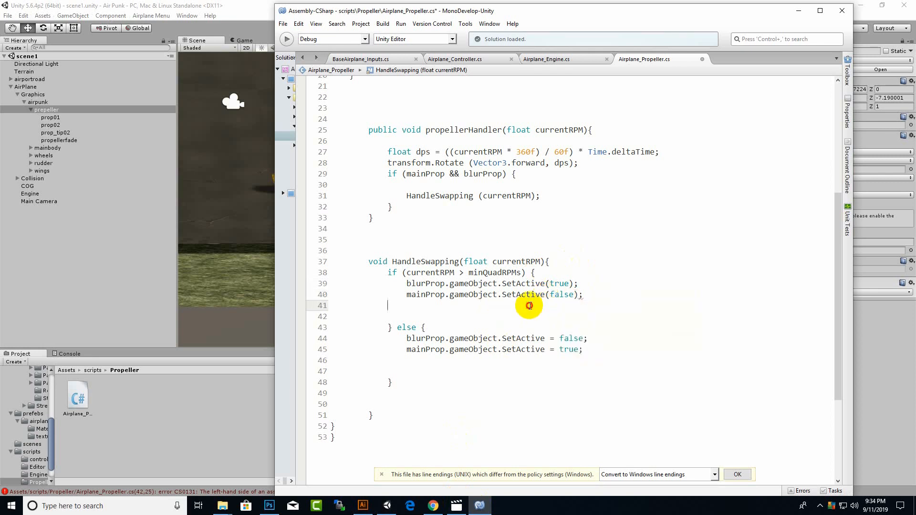
# Step: In the else block, rewrite the assignments as SetActive(false) for blurProp and SetActive(true) for mainProp, and save the script
pyautogui.moveTo(559, 338); pyautogui.dragTo(546, 339)
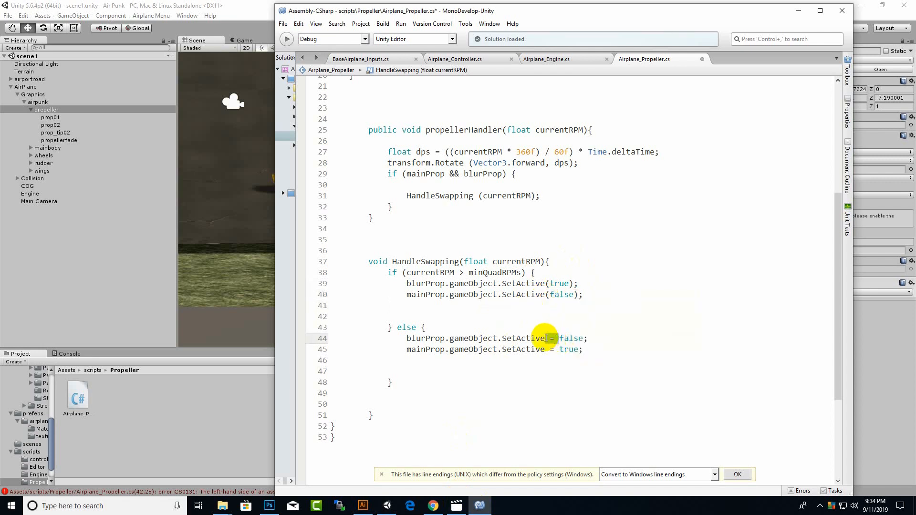
pyautogui.write('(')
pyautogui.click(575, 339)
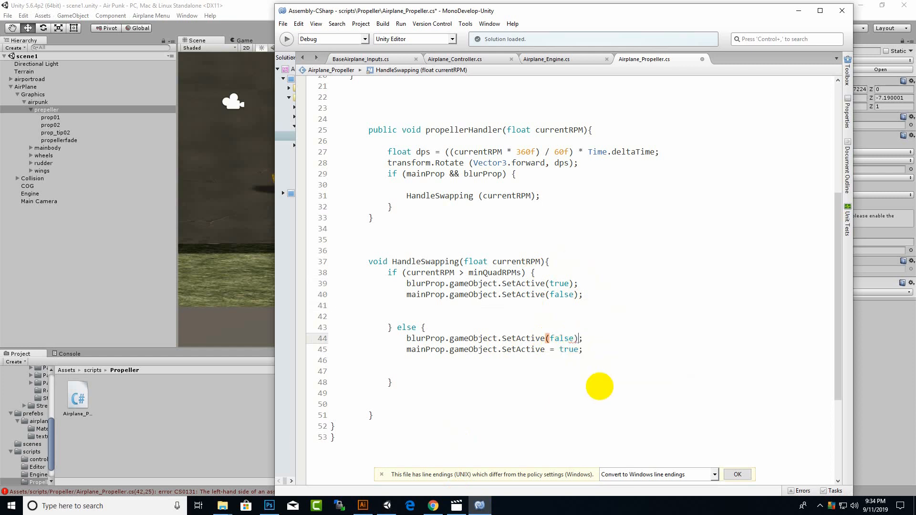
pyautogui.moveTo(559, 349); pyautogui.dragTo(549, 349)
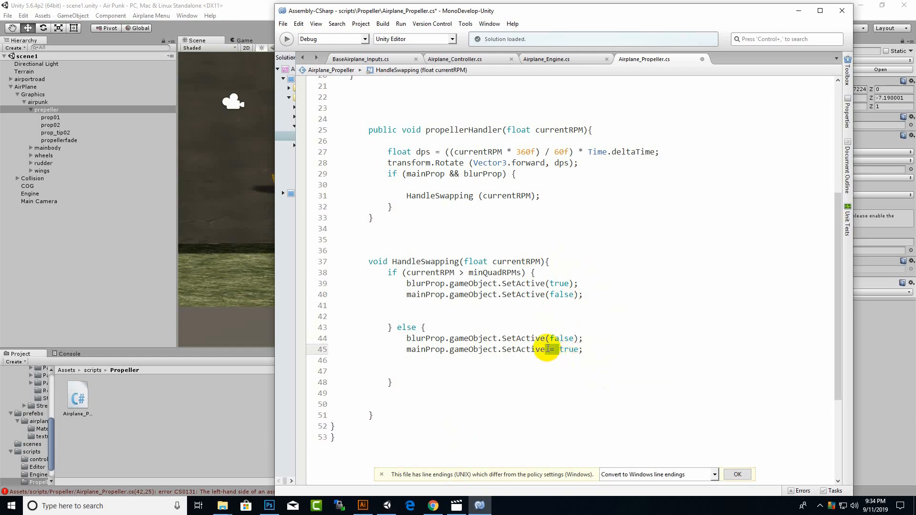
pyautogui.write('(')
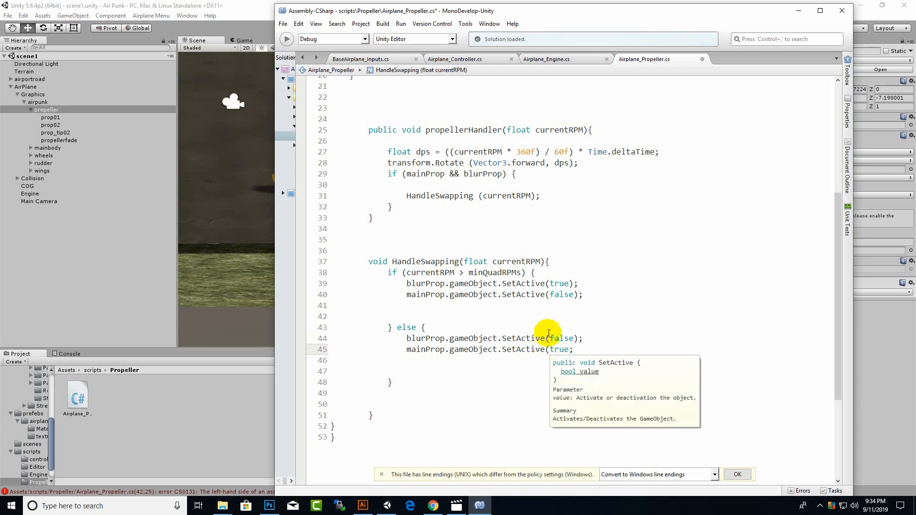
pyautogui.click(572, 350)
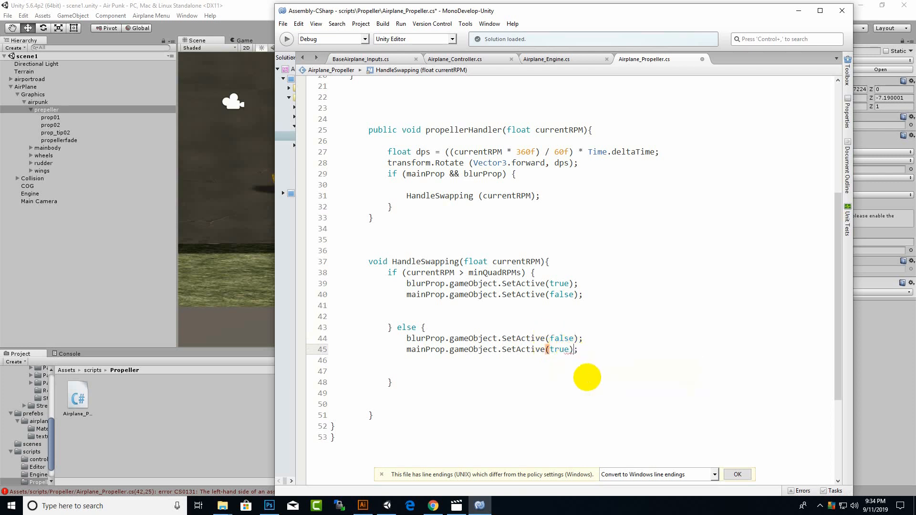
pyautogui.click(579, 360)
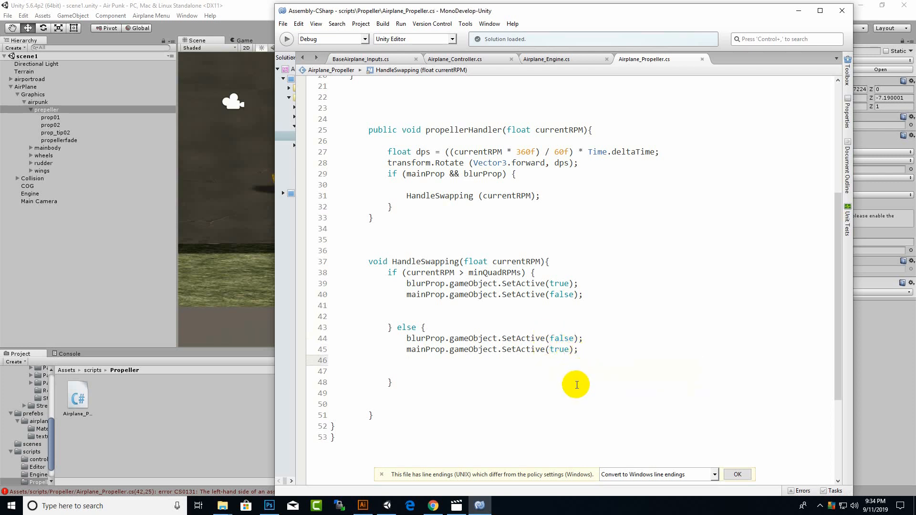
# Step: Switch to Unity and check the console and the prepeller object's script fields after the recompile
pyautogui.click(258, 7)
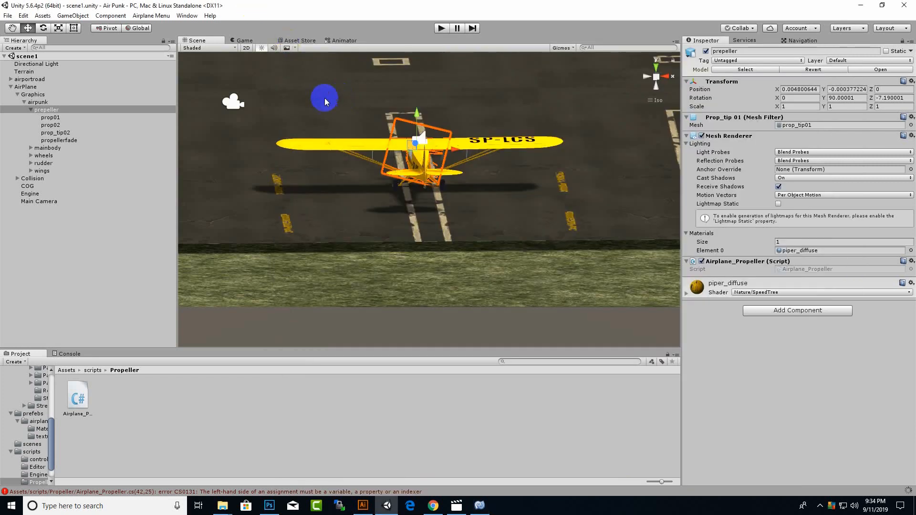
pyautogui.click(66, 354)
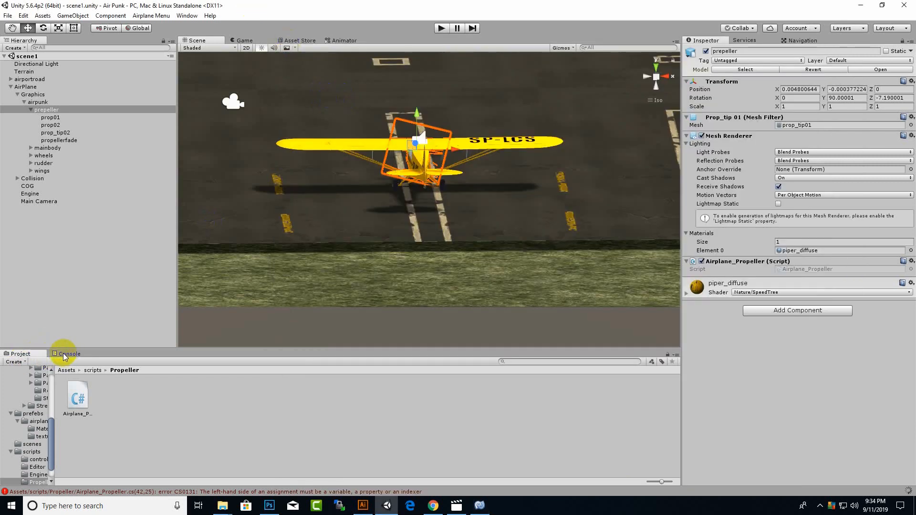
pyautogui.click(20, 354)
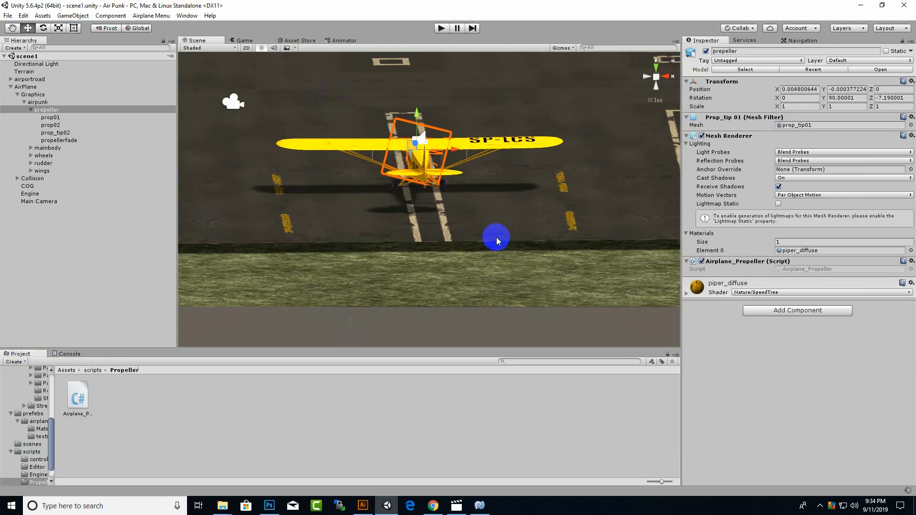
pyautogui.scroll(-1, 502, 243)
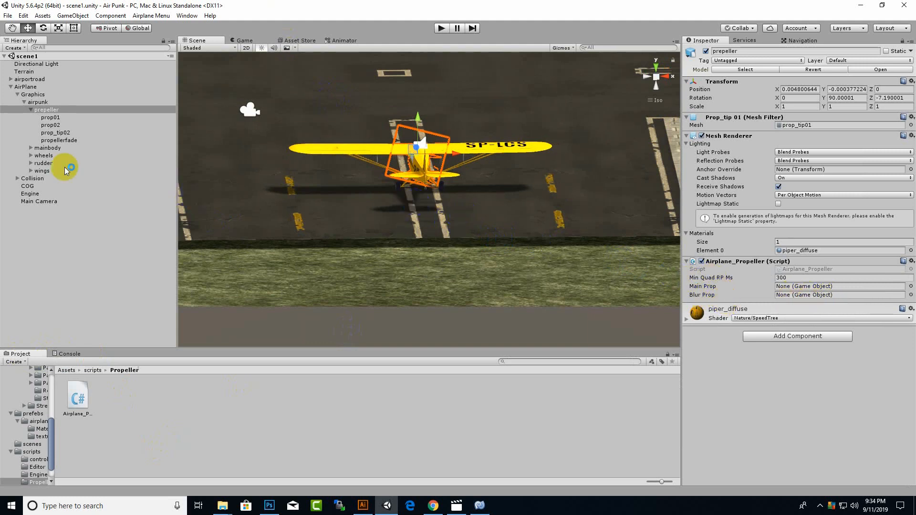
# Step: Inspect the prop01 and prop02 parts under prepeller, viewing the airplane from its nose
pyautogui.click(53, 117)
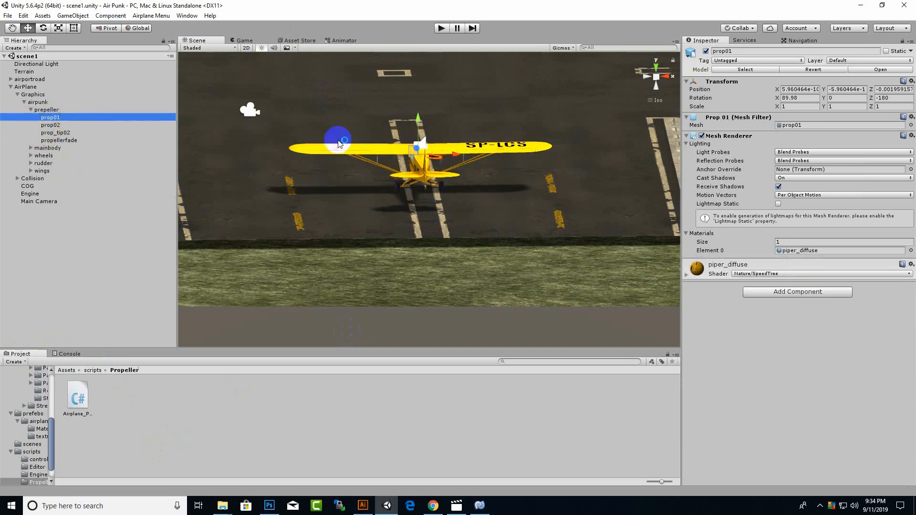
pyautogui.scroll(5, 377, 146)
pyautogui.keyDown('alt'); pyautogui.moveTo(397, 152); pyautogui.dragTo(745, 205); pyautogui.keyUp('alt')
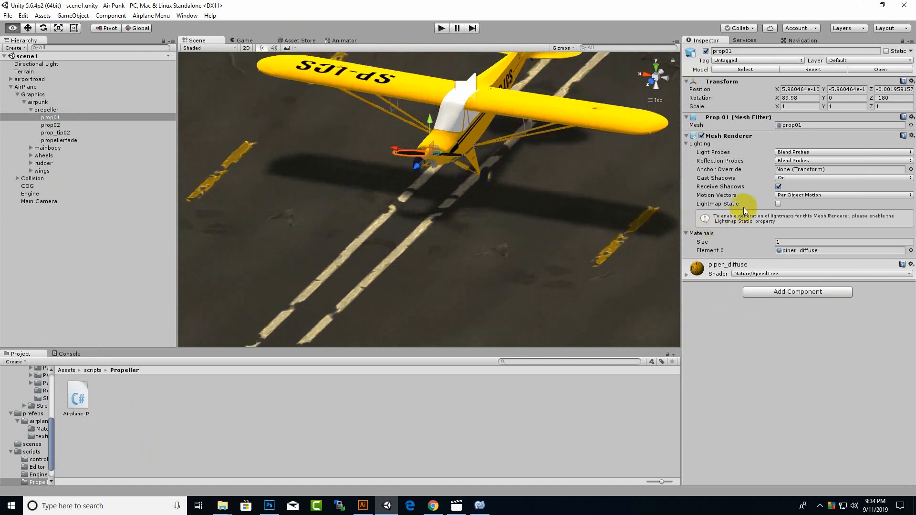
pyautogui.click(48, 125)
# Step: Create an empty child object under prepeller and name it mainpropeller
pyautogui.click(56, 110)
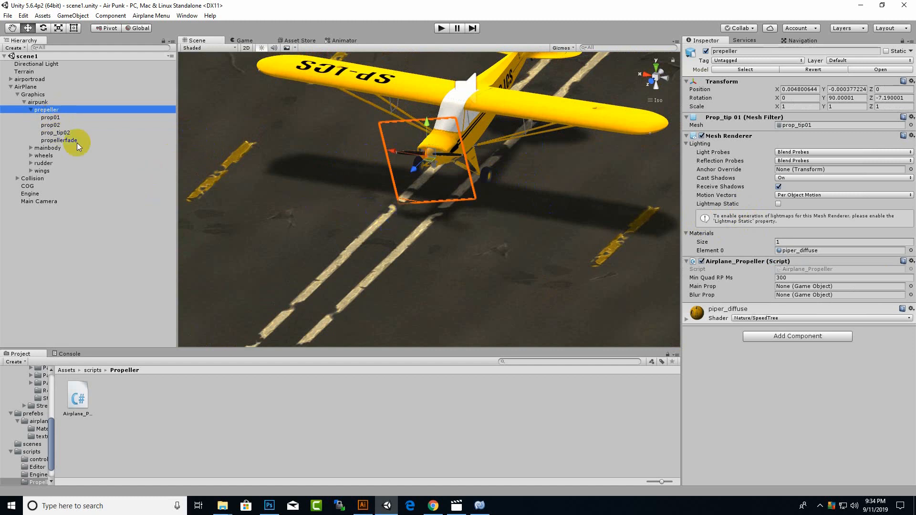
pyautogui.rightClick(48, 112)
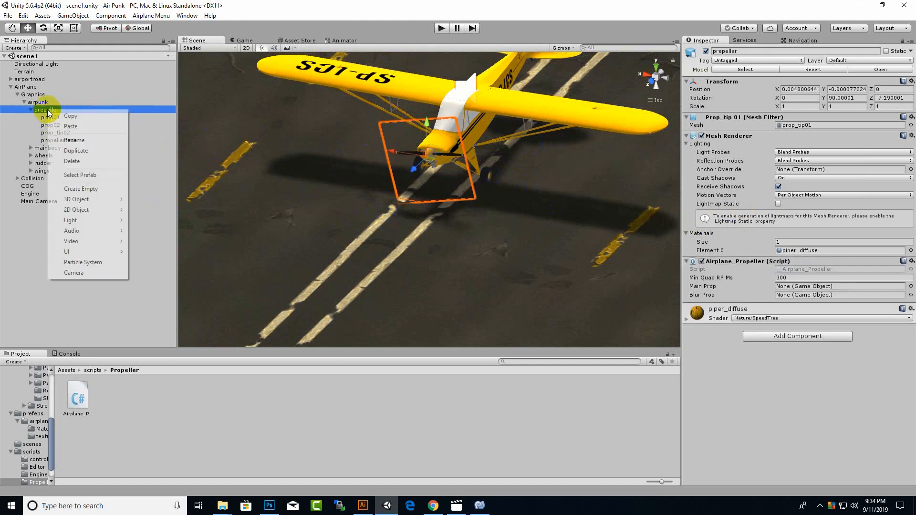
pyautogui.click(82, 189)
pyautogui.rightClick(62, 148)
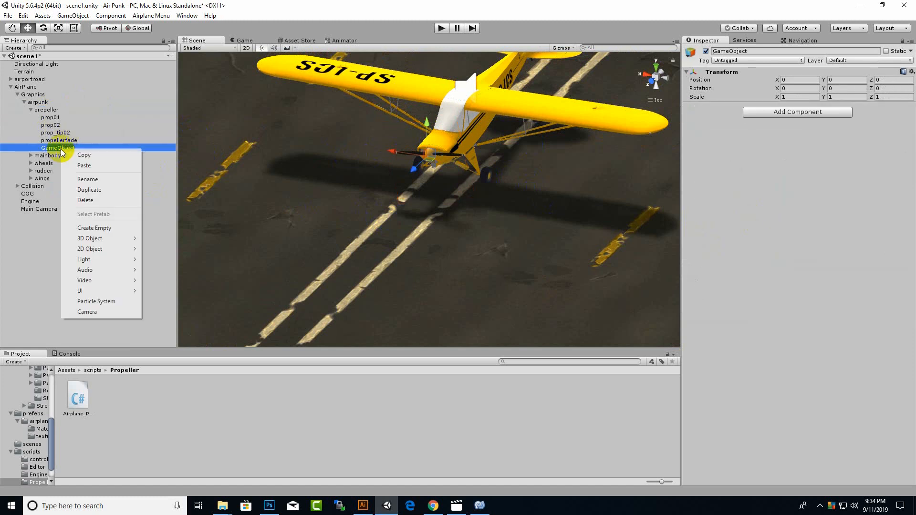
pyautogui.click(91, 180)
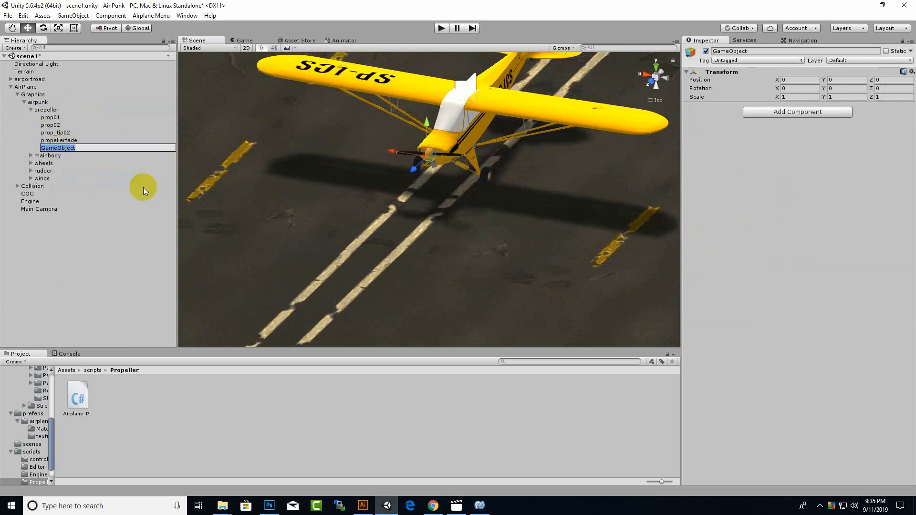
pyautogui.write('mainpropeller')
pyautogui.press('Return')
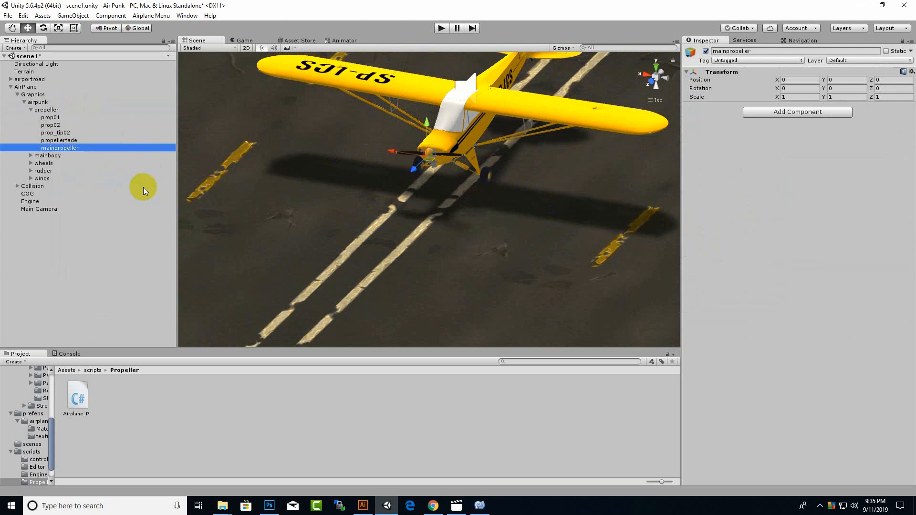
# Step: Move prop01 and prop02 together into the mainpropeller object and collapse that group in the hierarchy
pyautogui.click(56, 119)
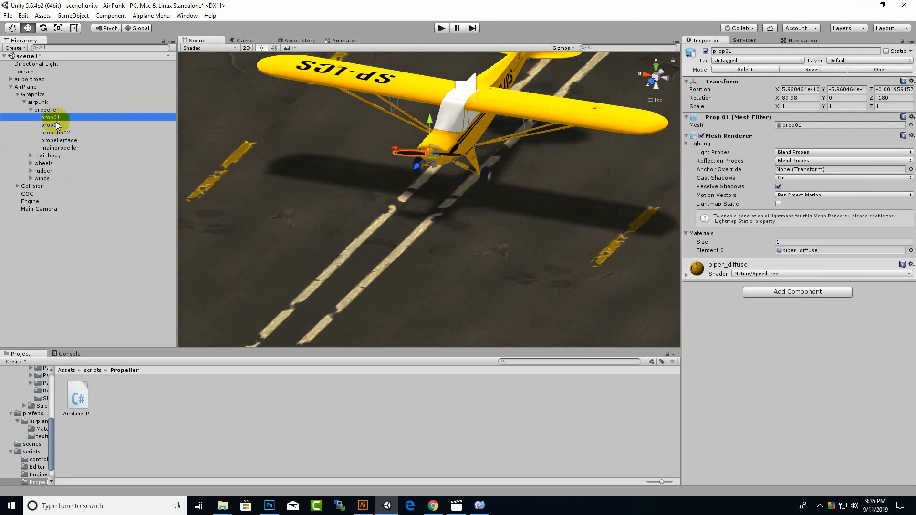
pyautogui.keyDown('shift'); pyautogui.click(54, 124); pyautogui.keyUp('shift')
pyautogui.moveTo(55, 124); pyautogui.dragTo(72, 148)
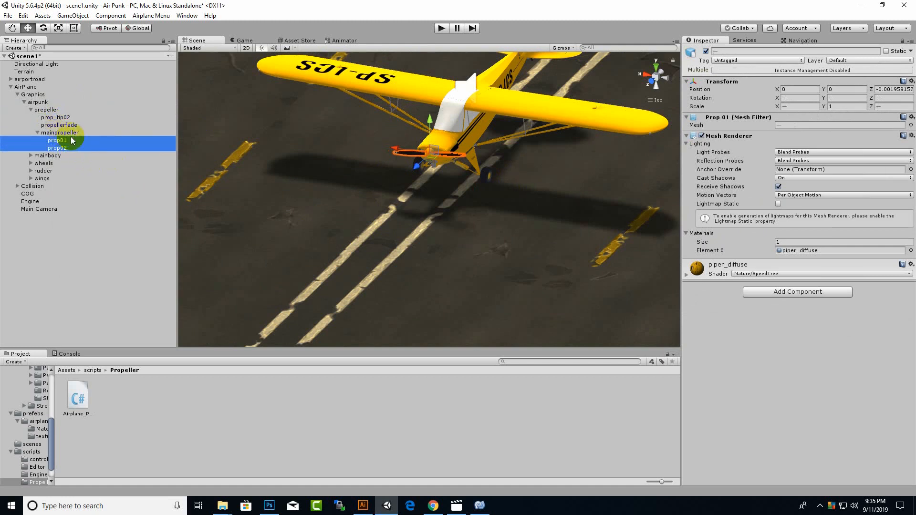
pyautogui.click(37, 132)
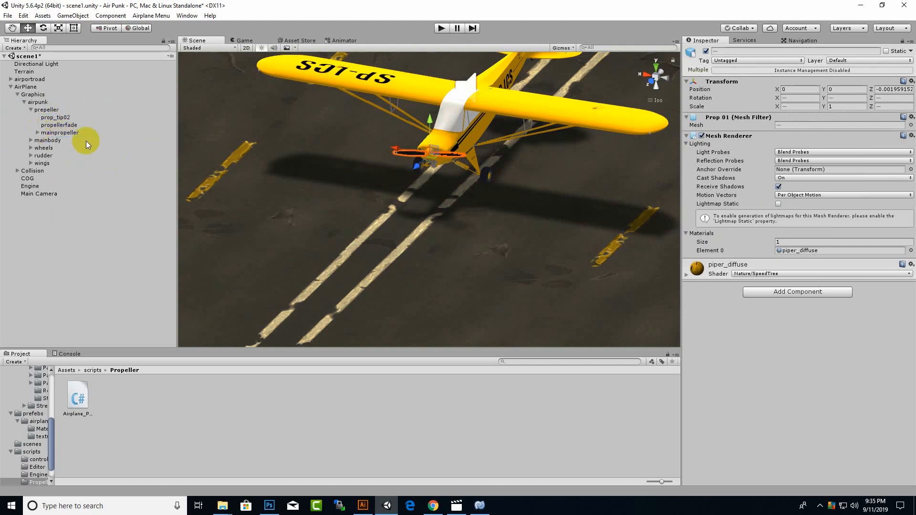
# Step: On the prepeller object's Airplane_Propeller script, assign mainpropeller to Main Prop and propellerfade to Blur Prop
pyautogui.click(47, 109)
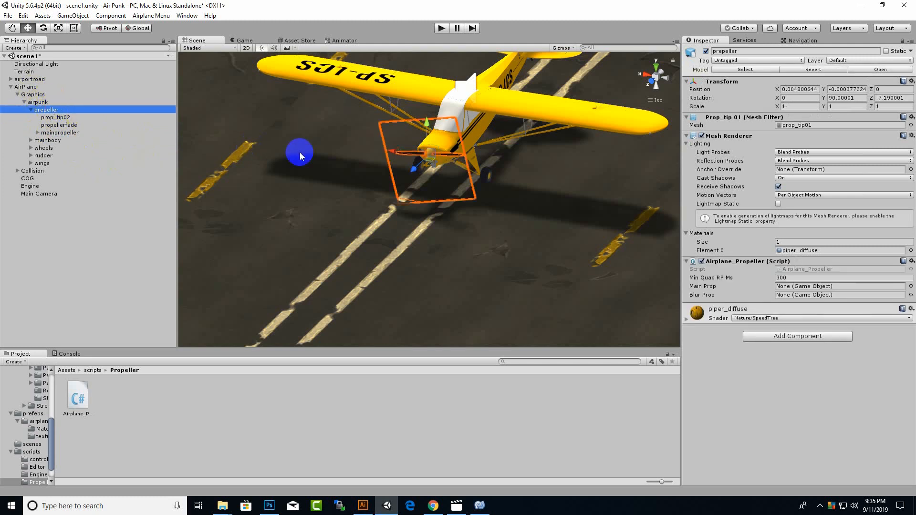
pyautogui.moveTo(61, 132); pyautogui.dragTo(790, 289)
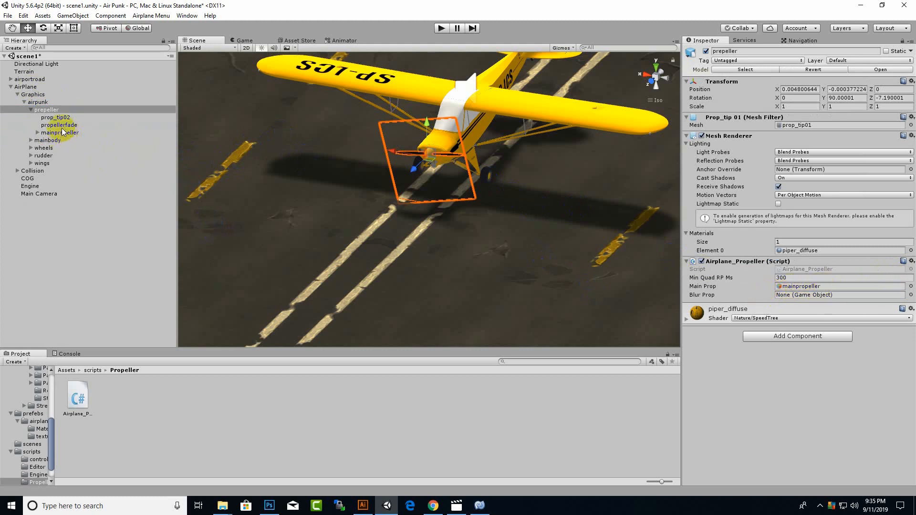
pyautogui.moveTo(65, 129); pyautogui.dragTo(799, 295)
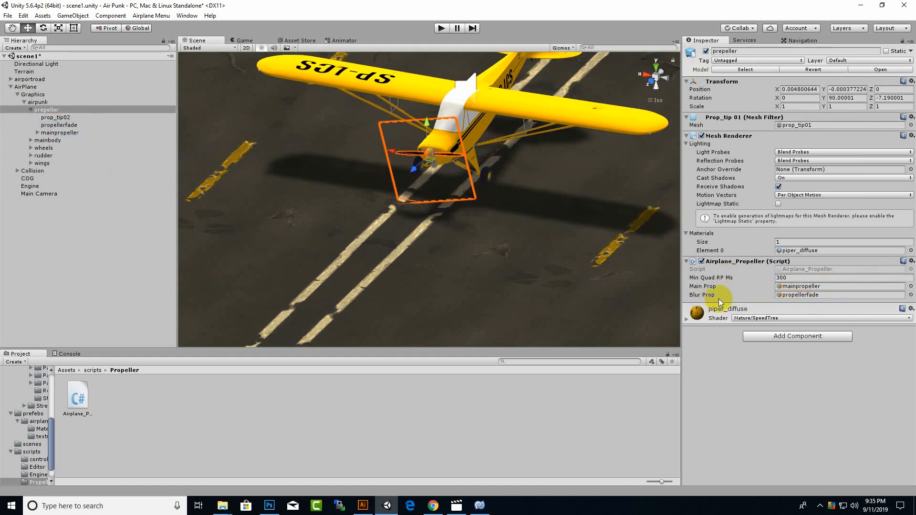
# Step: Save the scene and test the swap between real and blurred propellers in Play mode, stopping the run when finished
pyautogui.scroll(-4, 545, 209)
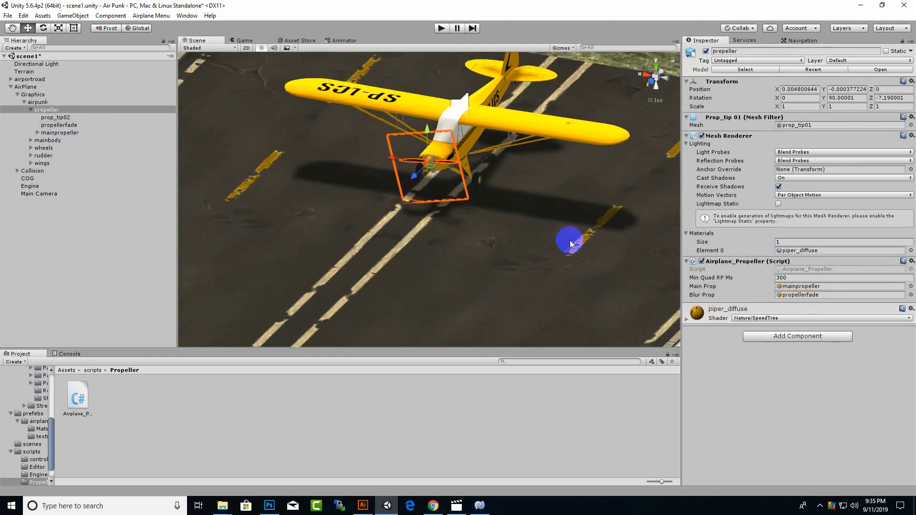
pyautogui.hotkey('ctrl', 's')
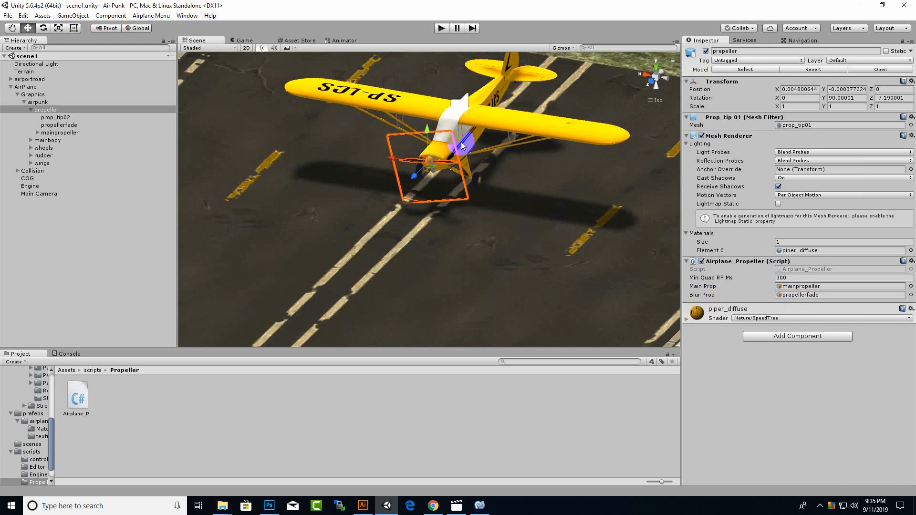
pyautogui.click(443, 28)
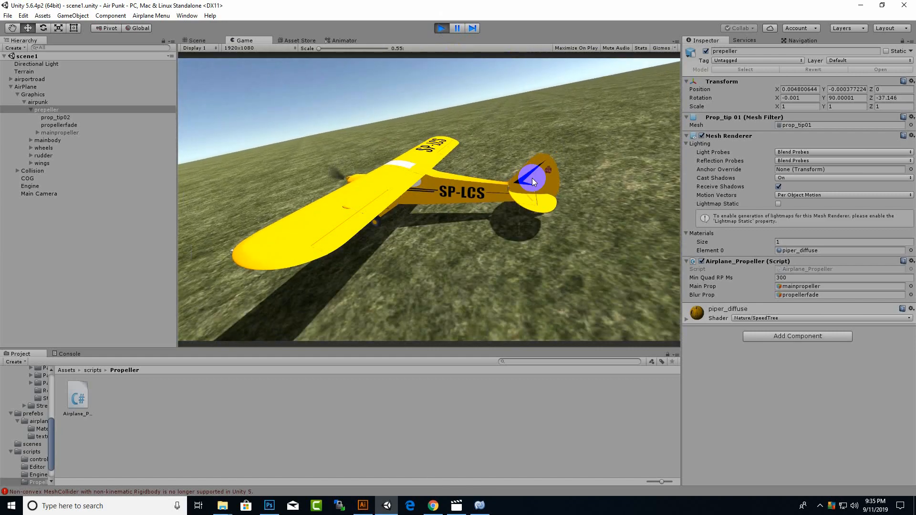
pyautogui.click(449, 28)
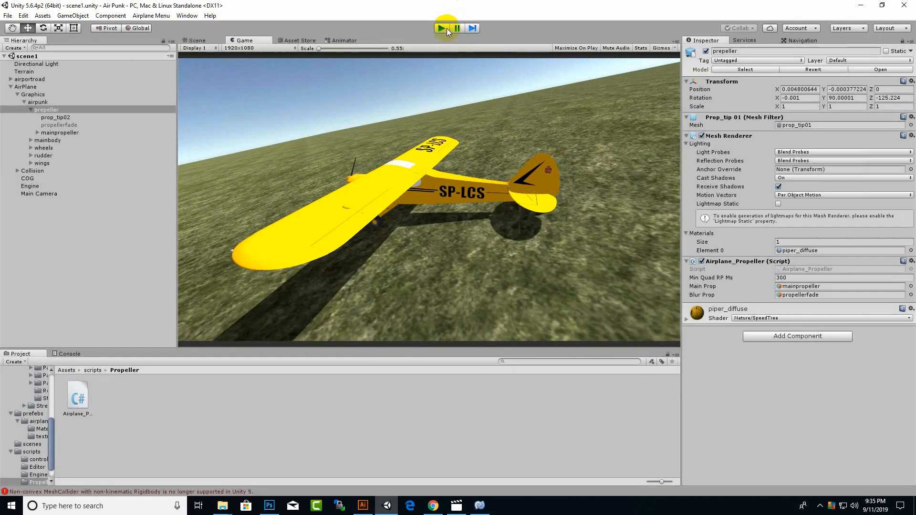